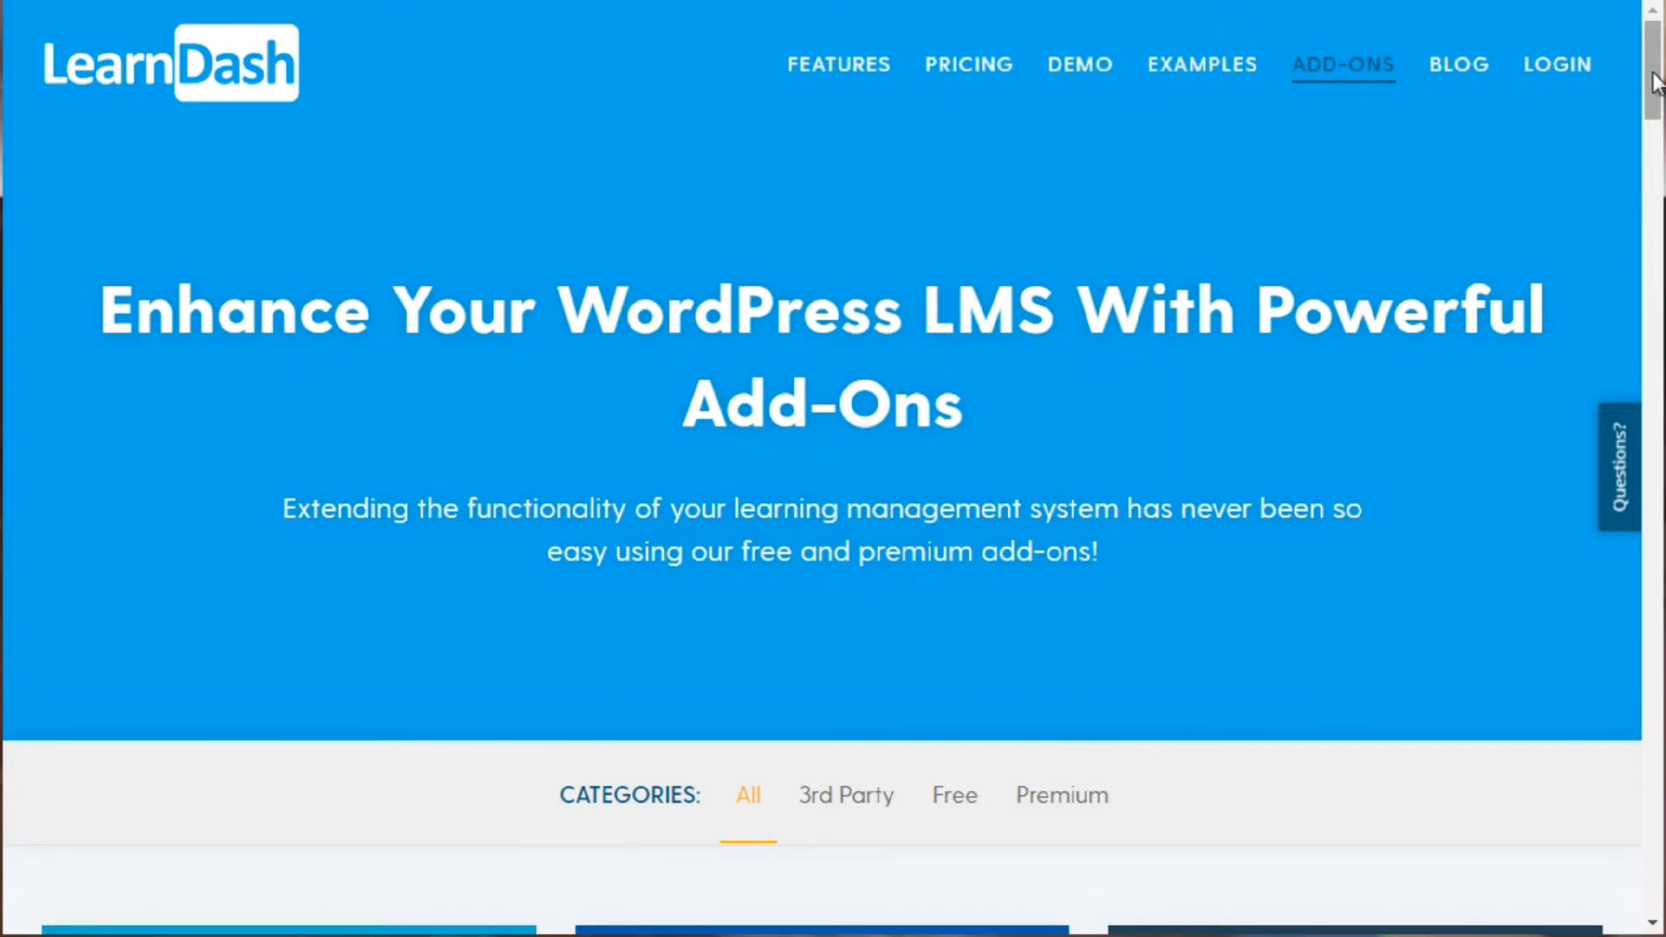
# Browse the LearnDash add-ons catalogue across all categories, including the e-commerce, notification and community integrations.
pyautogui.moveTo(1654, 80); pyautogui.dragTo(1650, 232)
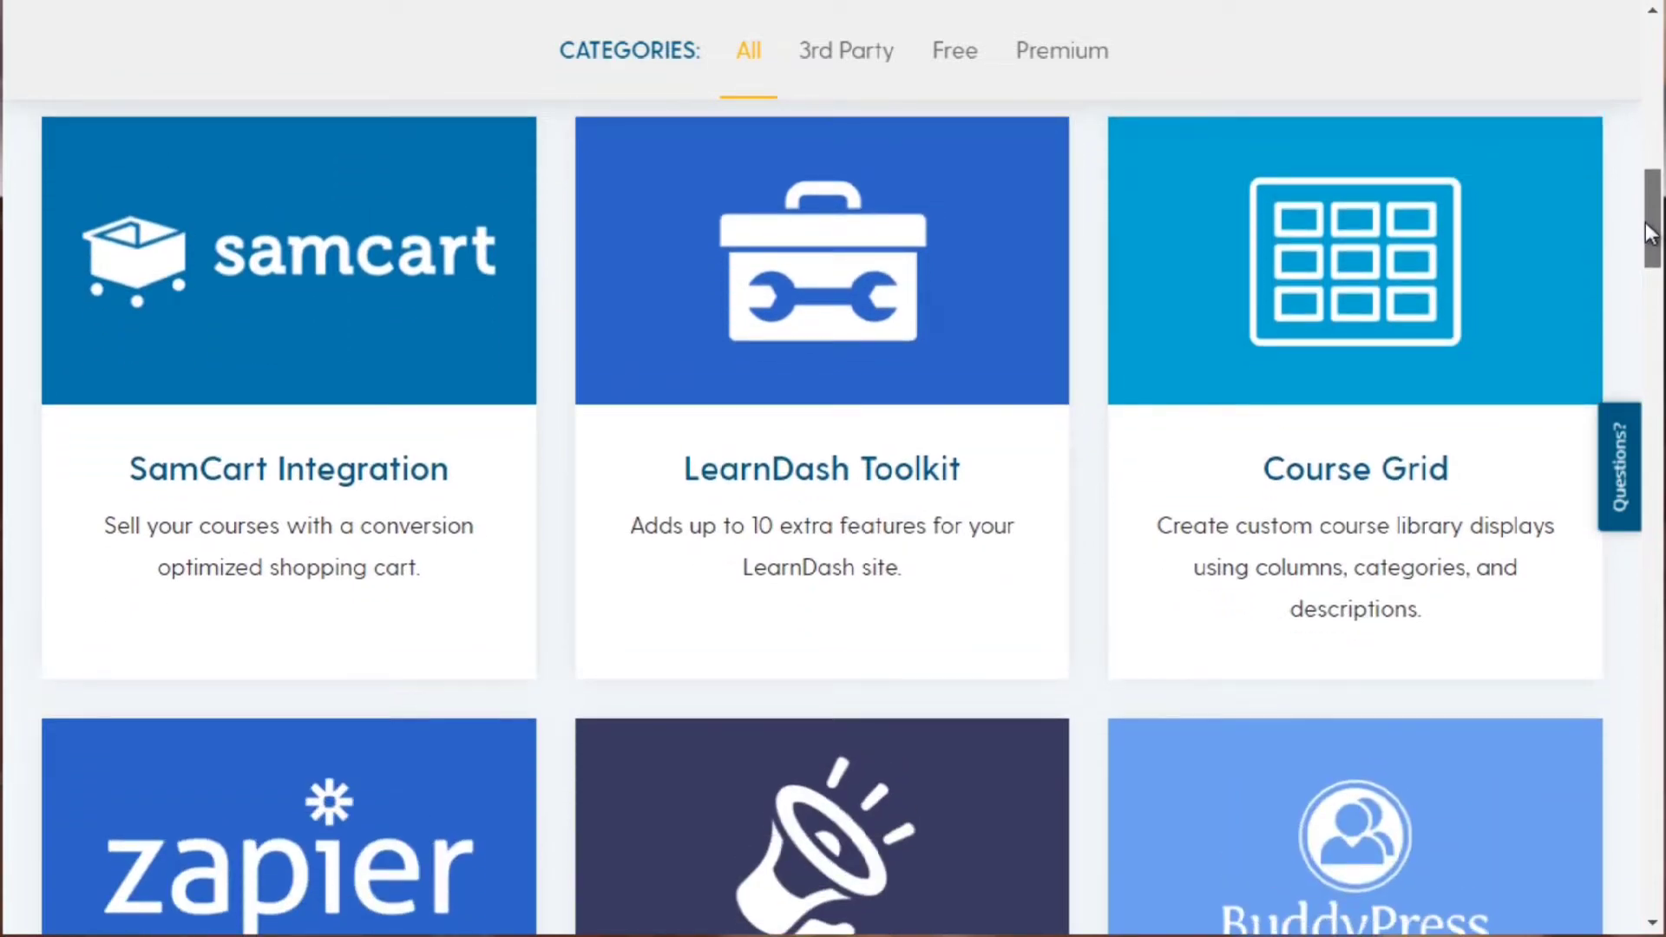
pyautogui.moveTo(1646, 223); pyautogui.dragTo(1643, 285)
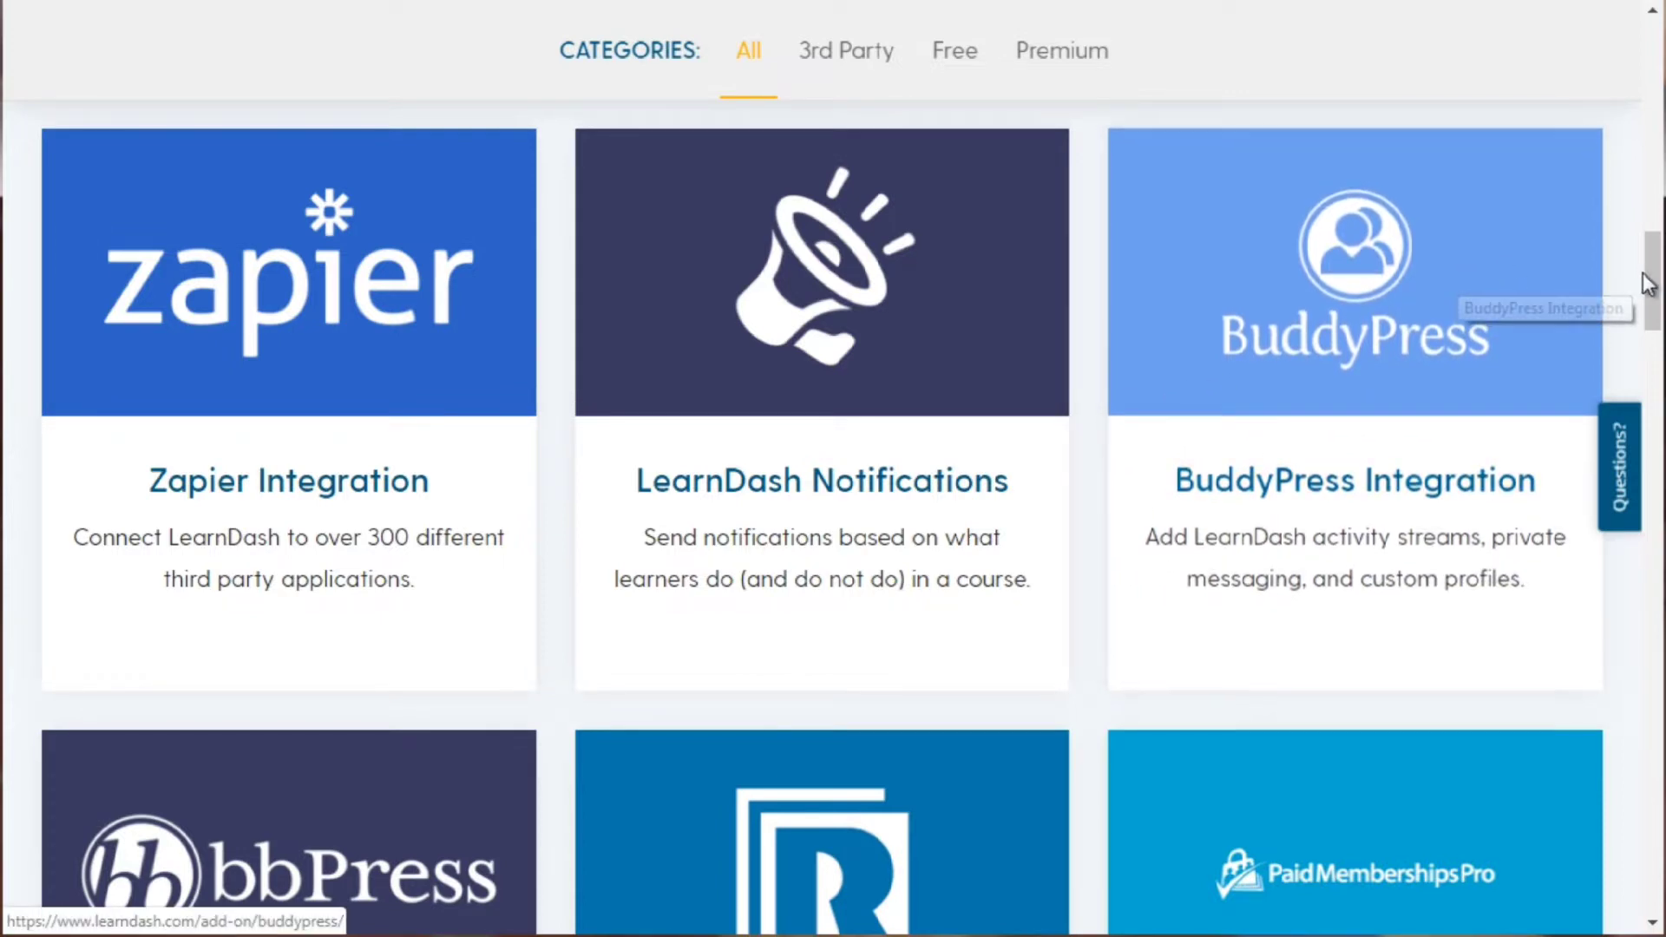
pyautogui.moveTo(1653, 282); pyautogui.dragTo(1651, 53)
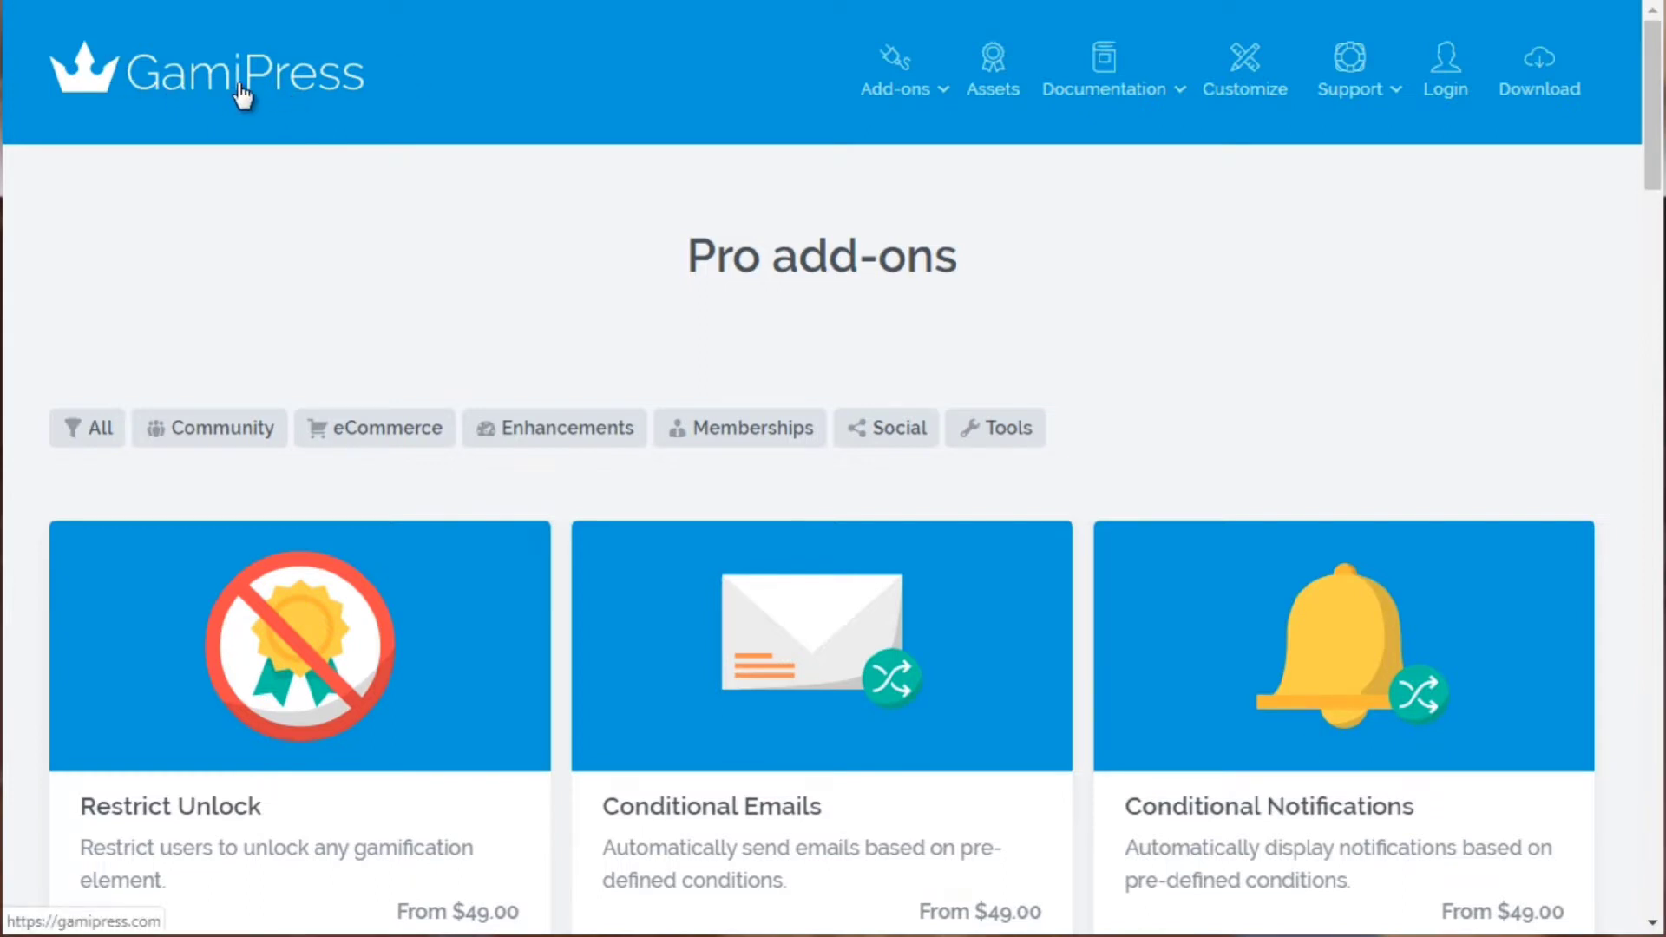
# Open the GamiPress integrations catalogue, filter it by Social and look through the matching integrations.
pyautogui.click(998, 250)
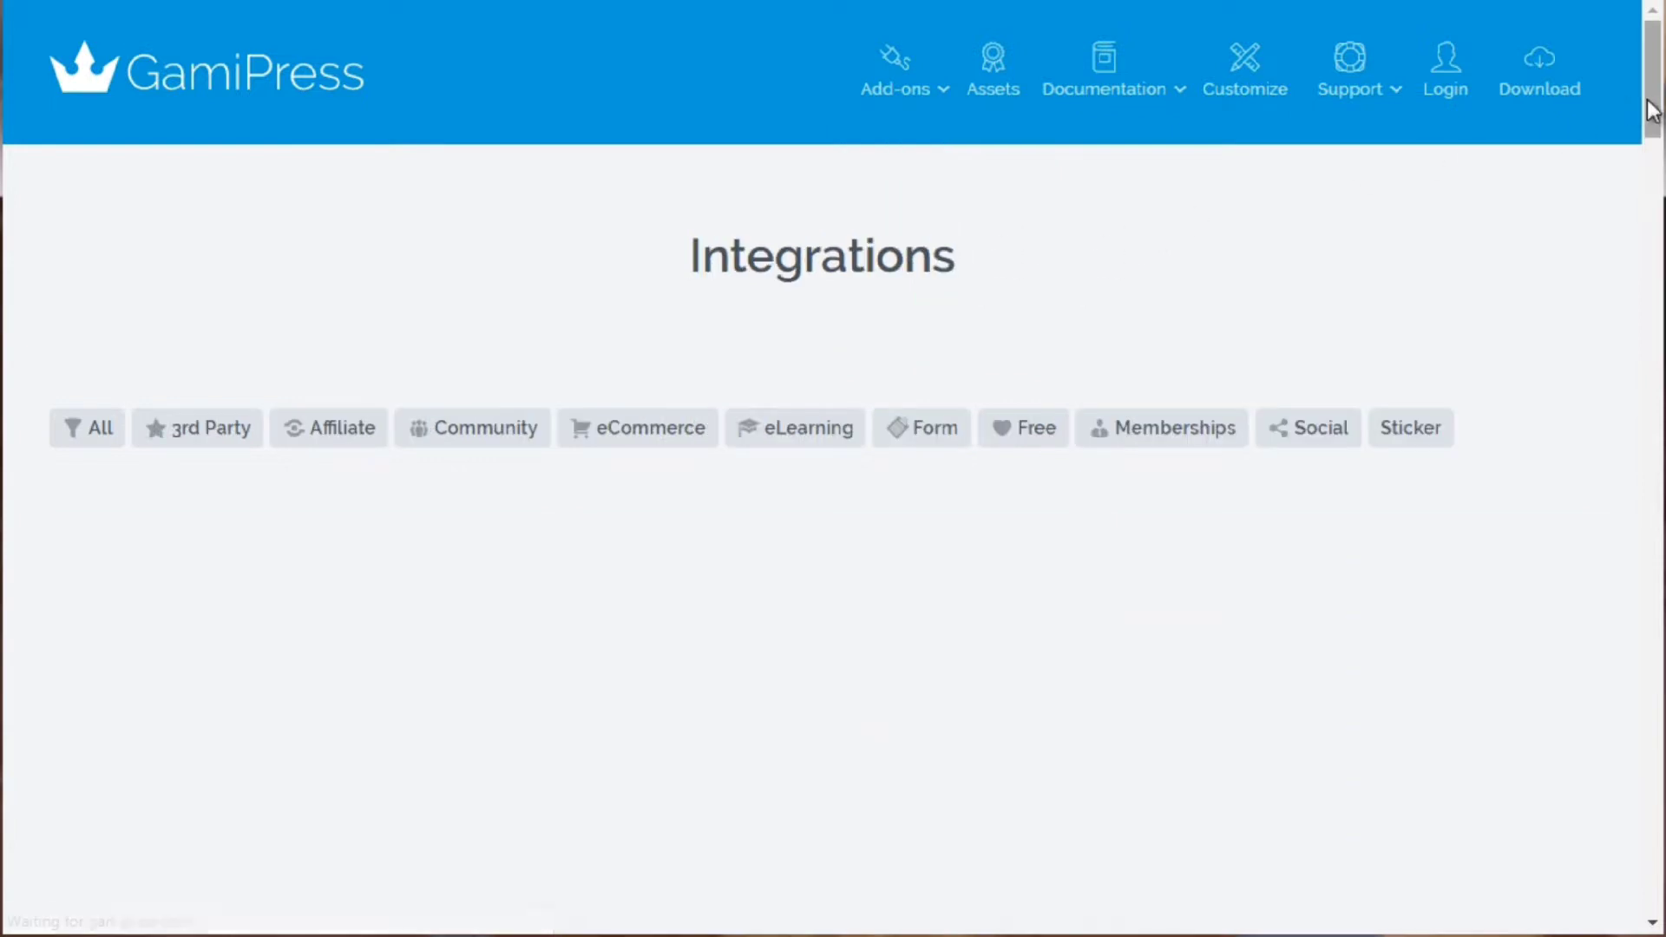
pyautogui.moveTo(1651, 108); pyautogui.dragTo(1649, 146)
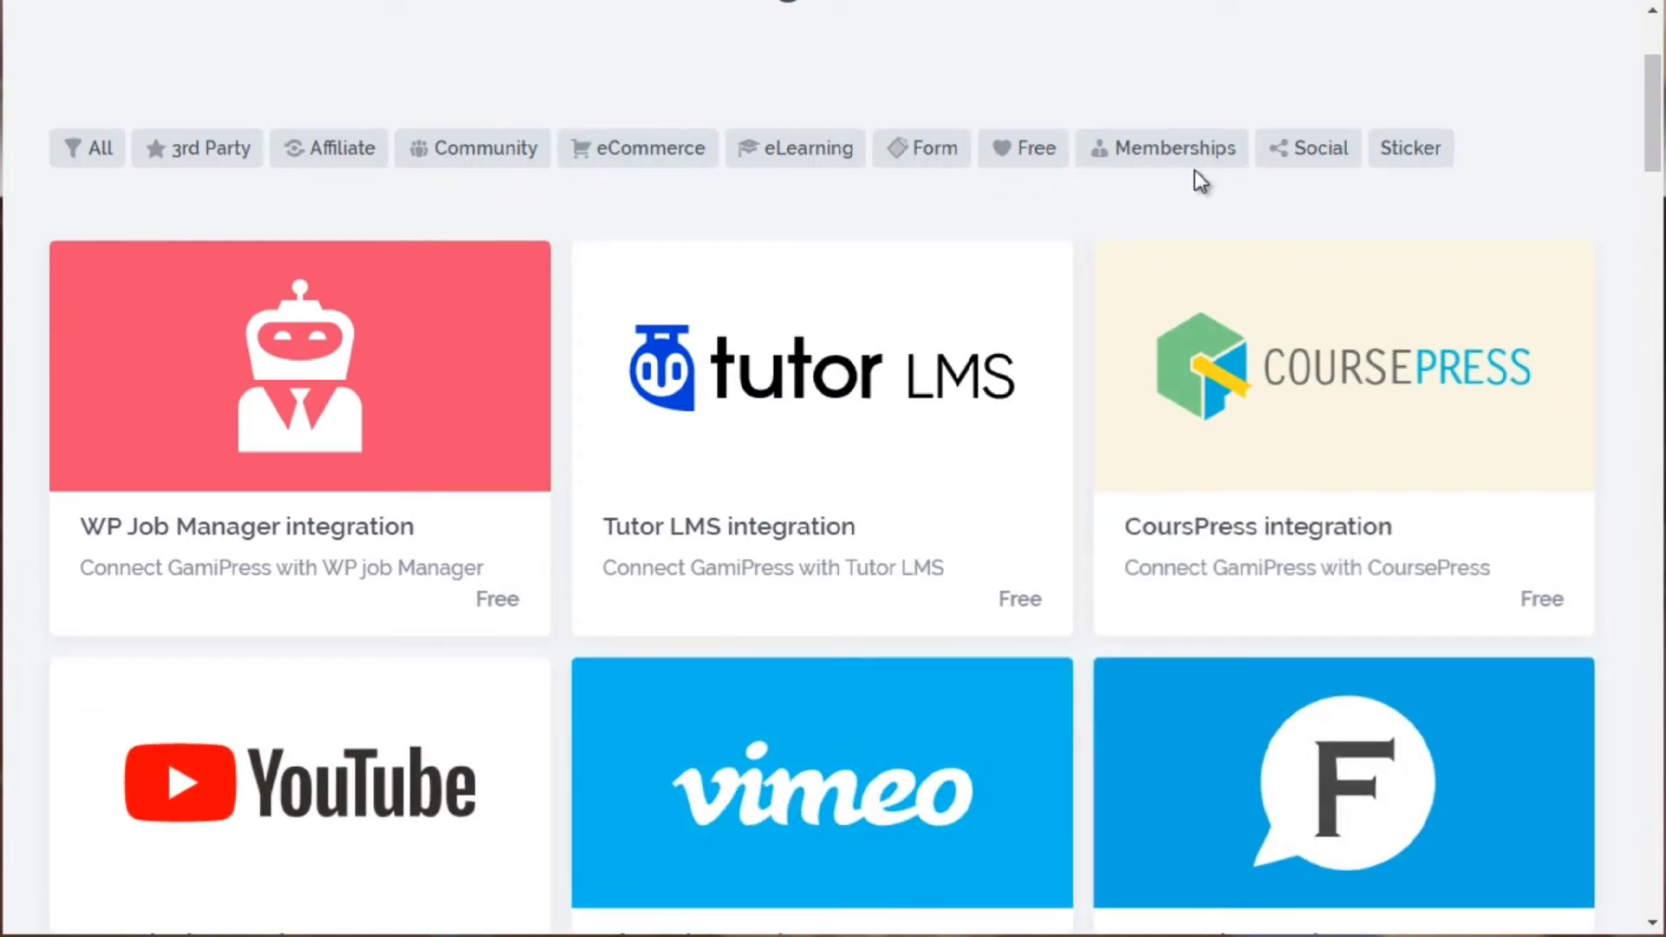
pyautogui.click(1302, 155)
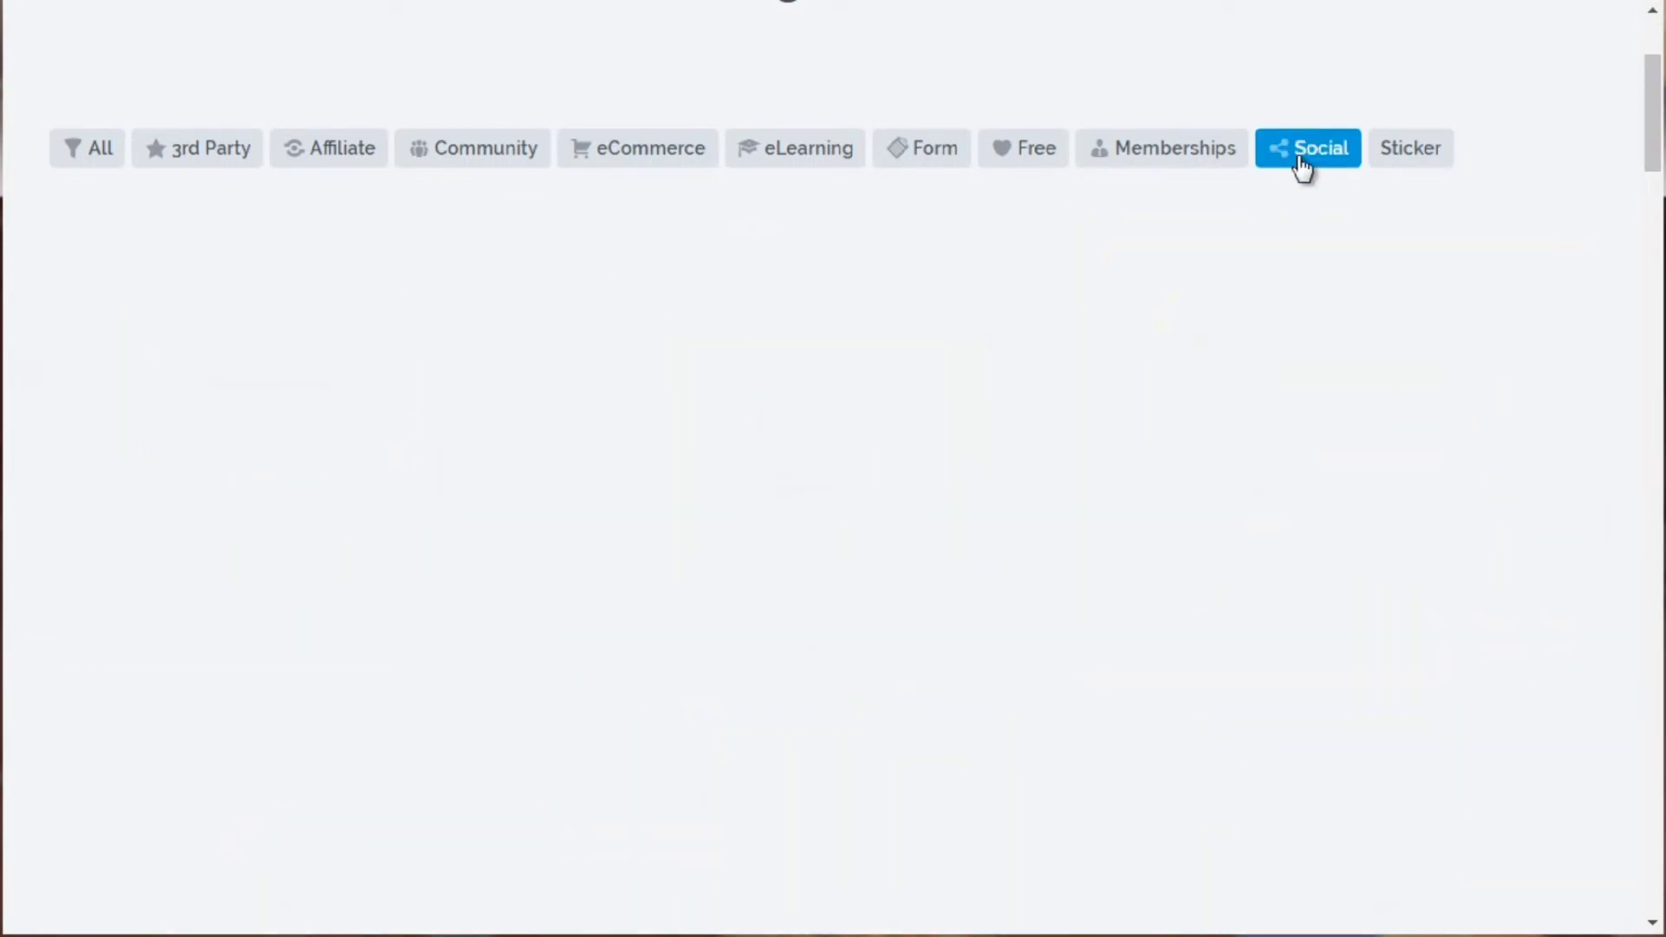
pyautogui.scroll(-2, 1643, 233)
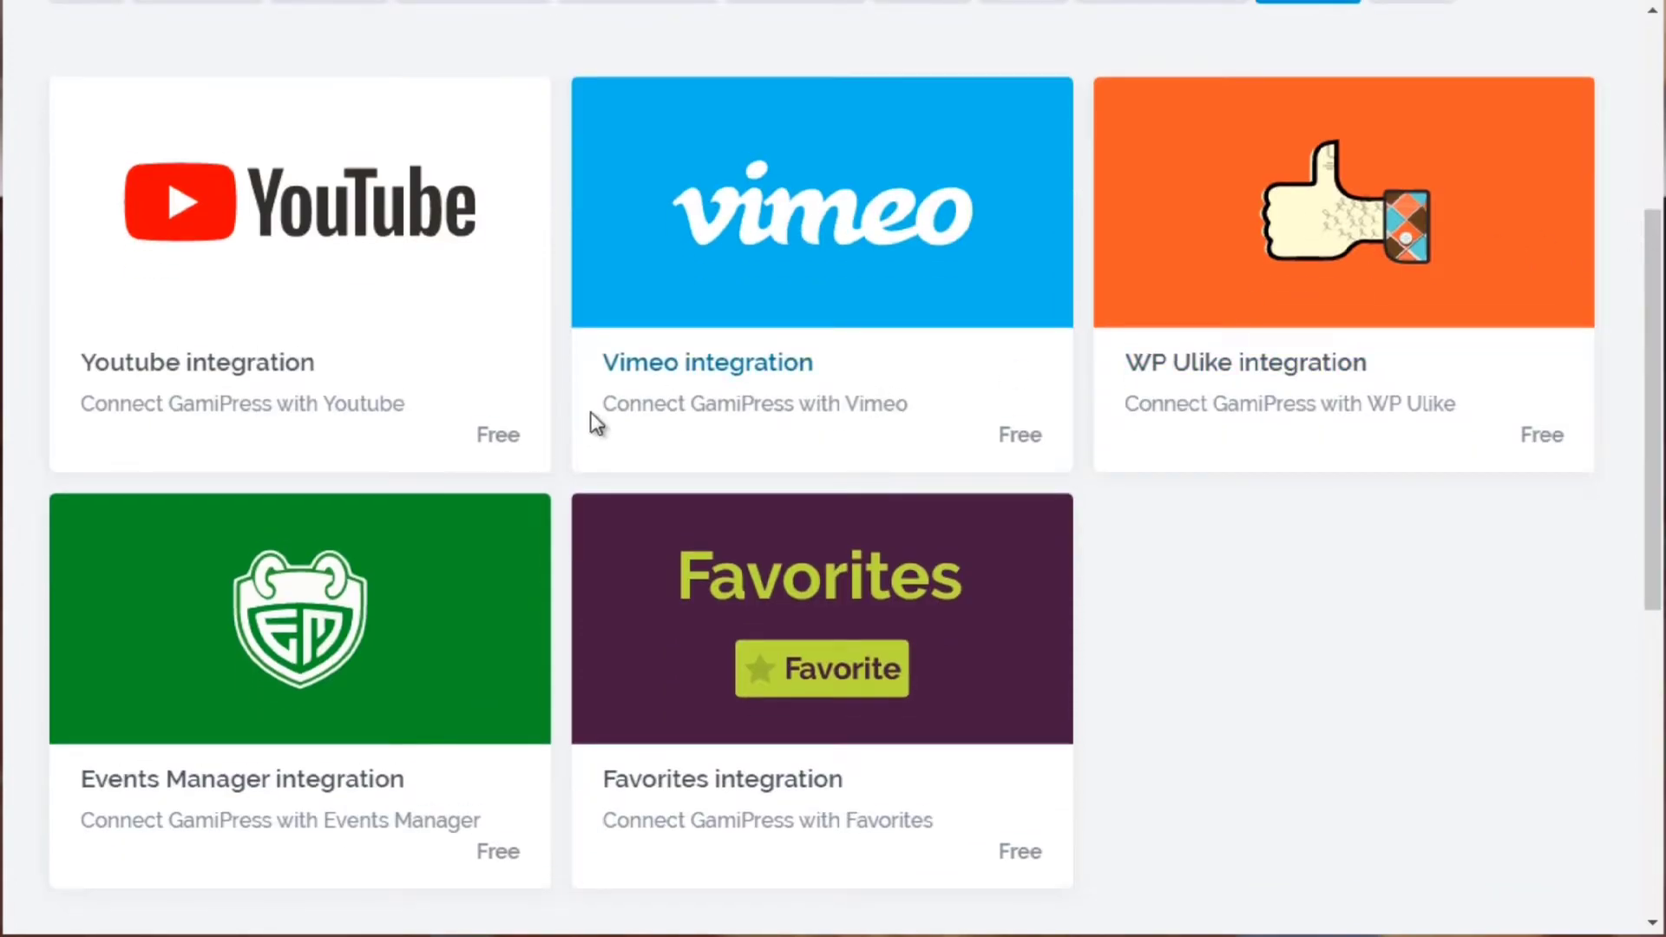
pyautogui.click(1656, 186)
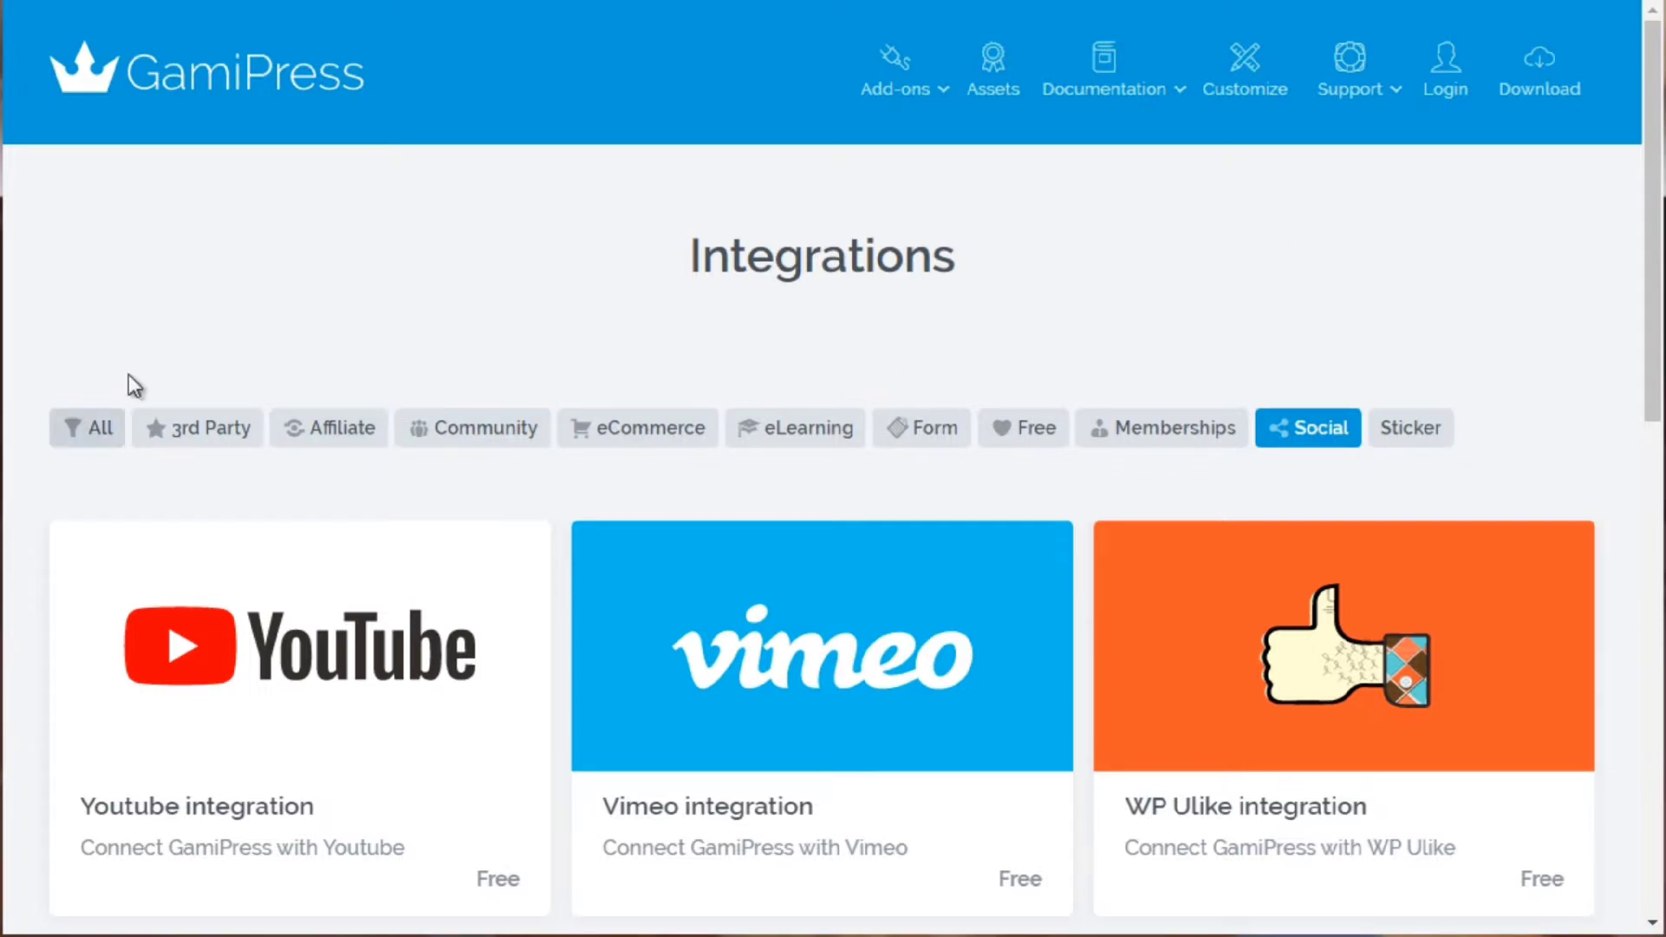
# Open the GamiPress Pro add-ons catalogue and look through the available add-ons and their prices.
pyautogui.moveTo(913, 103)
pyautogui.click(910, 173)
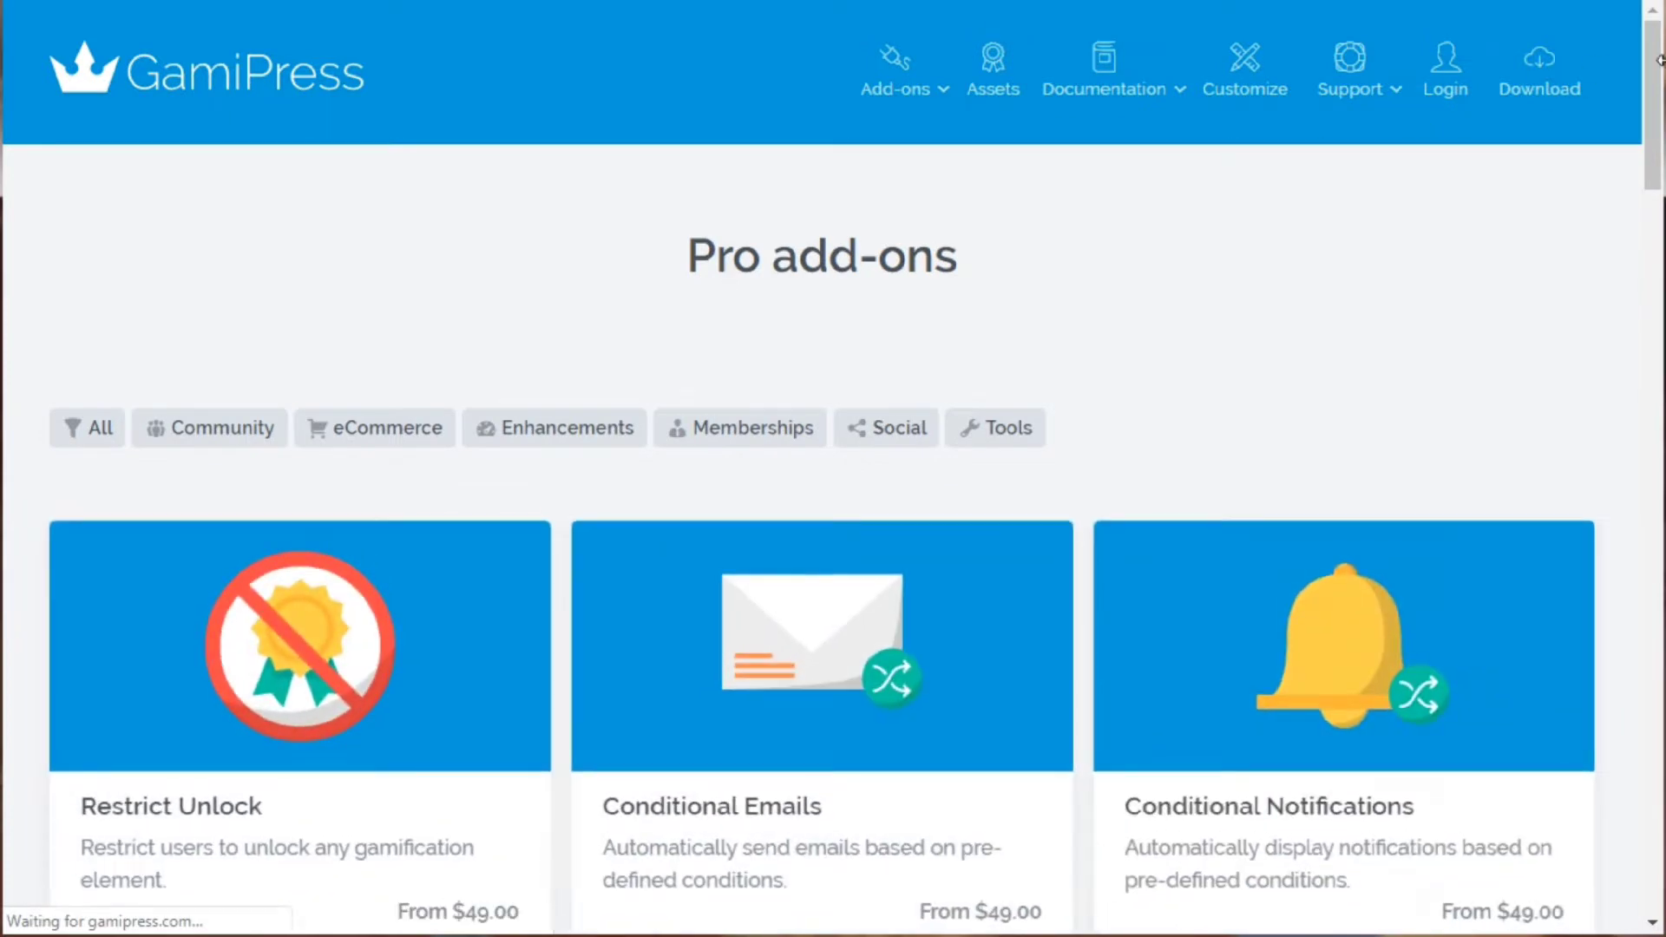
pyautogui.moveTo(1657, 104); pyautogui.dragTo(1614, 262)
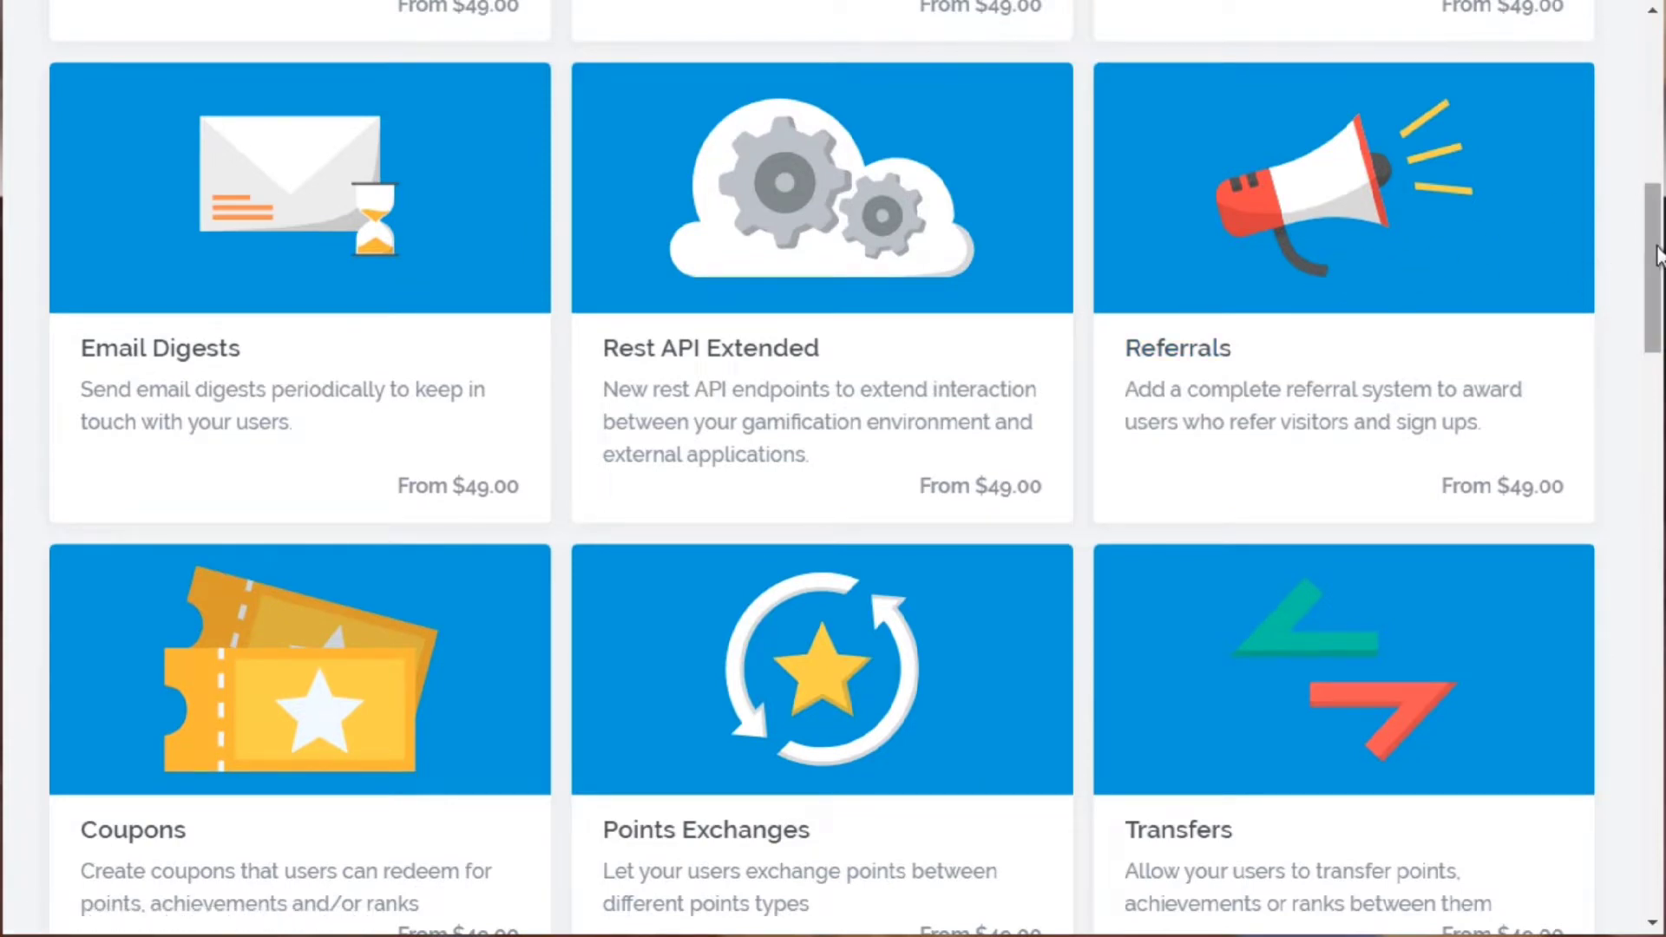
pyautogui.moveTo(1655, 256); pyautogui.dragTo(1637, 397)
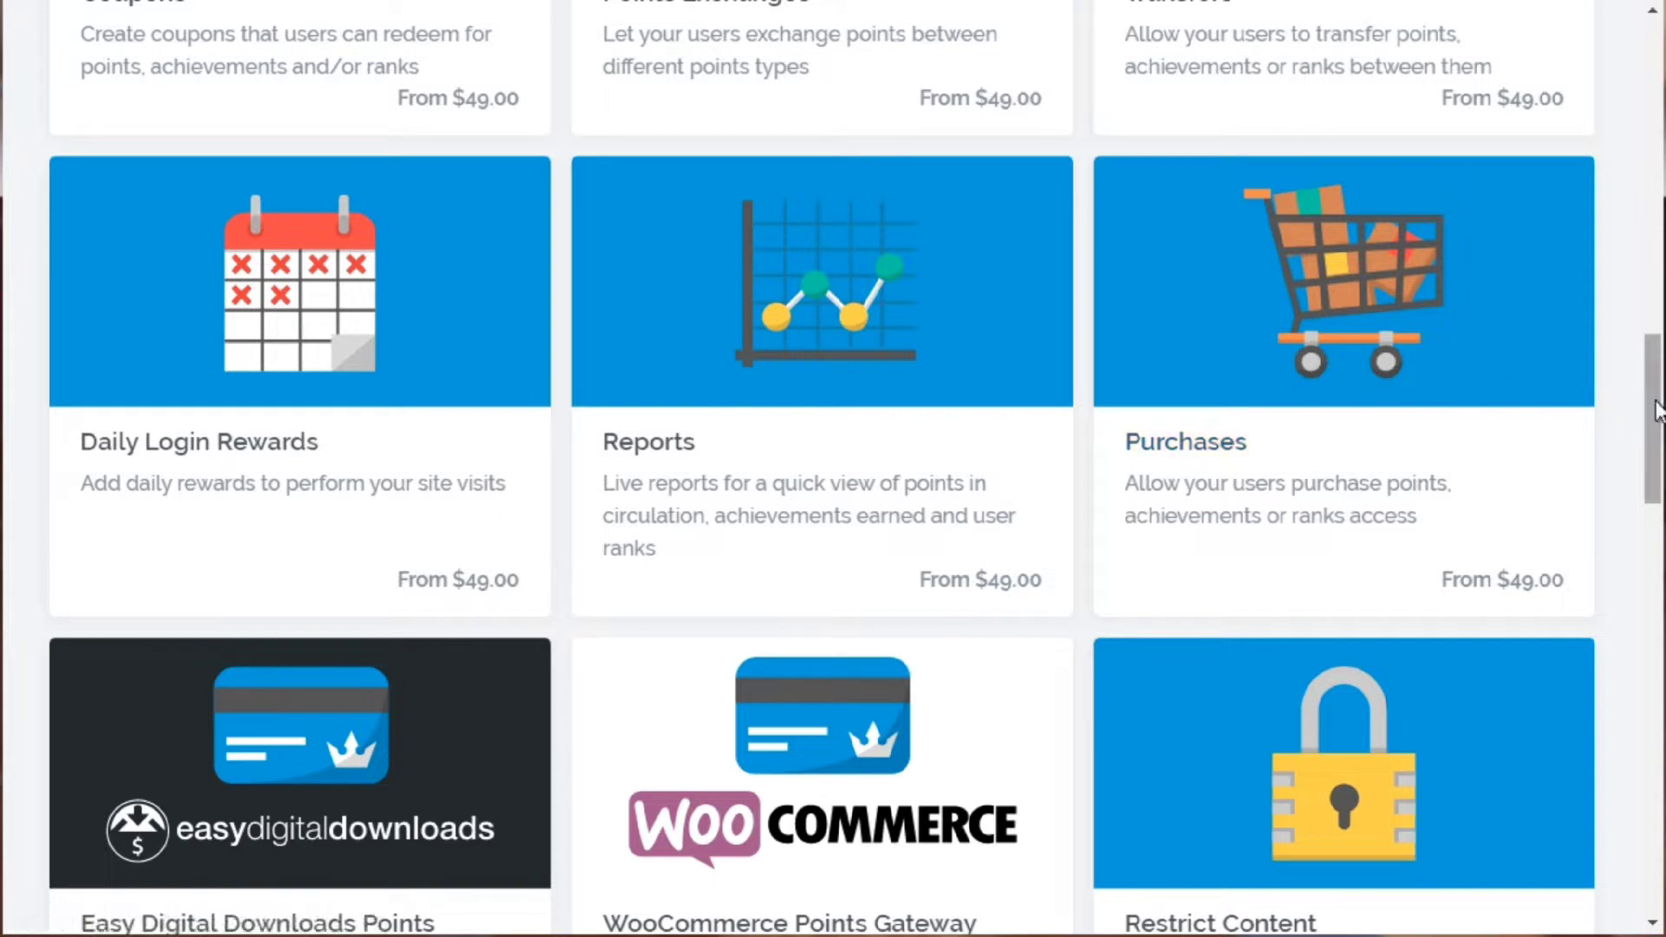
pyautogui.moveTo(1656, 415); pyautogui.dragTo(1633, 507)
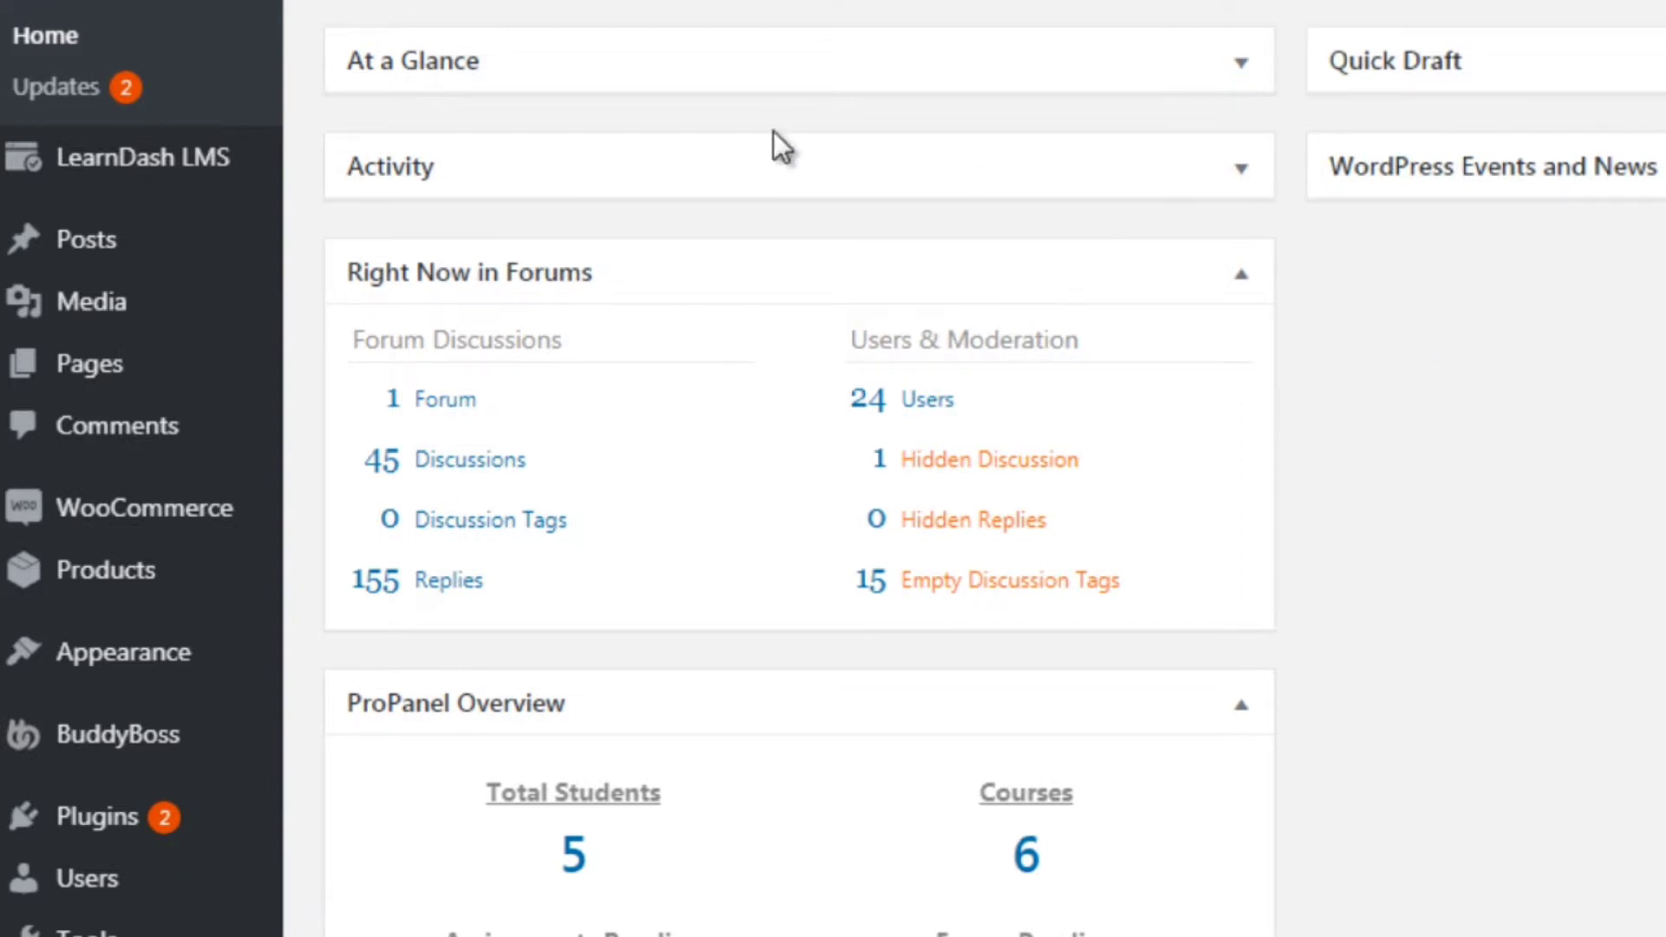
# Open the LearnDash LMS overview in the WordPress dashboard and look through its tips and documentation sections.
pyautogui.moveTo(137, 189)
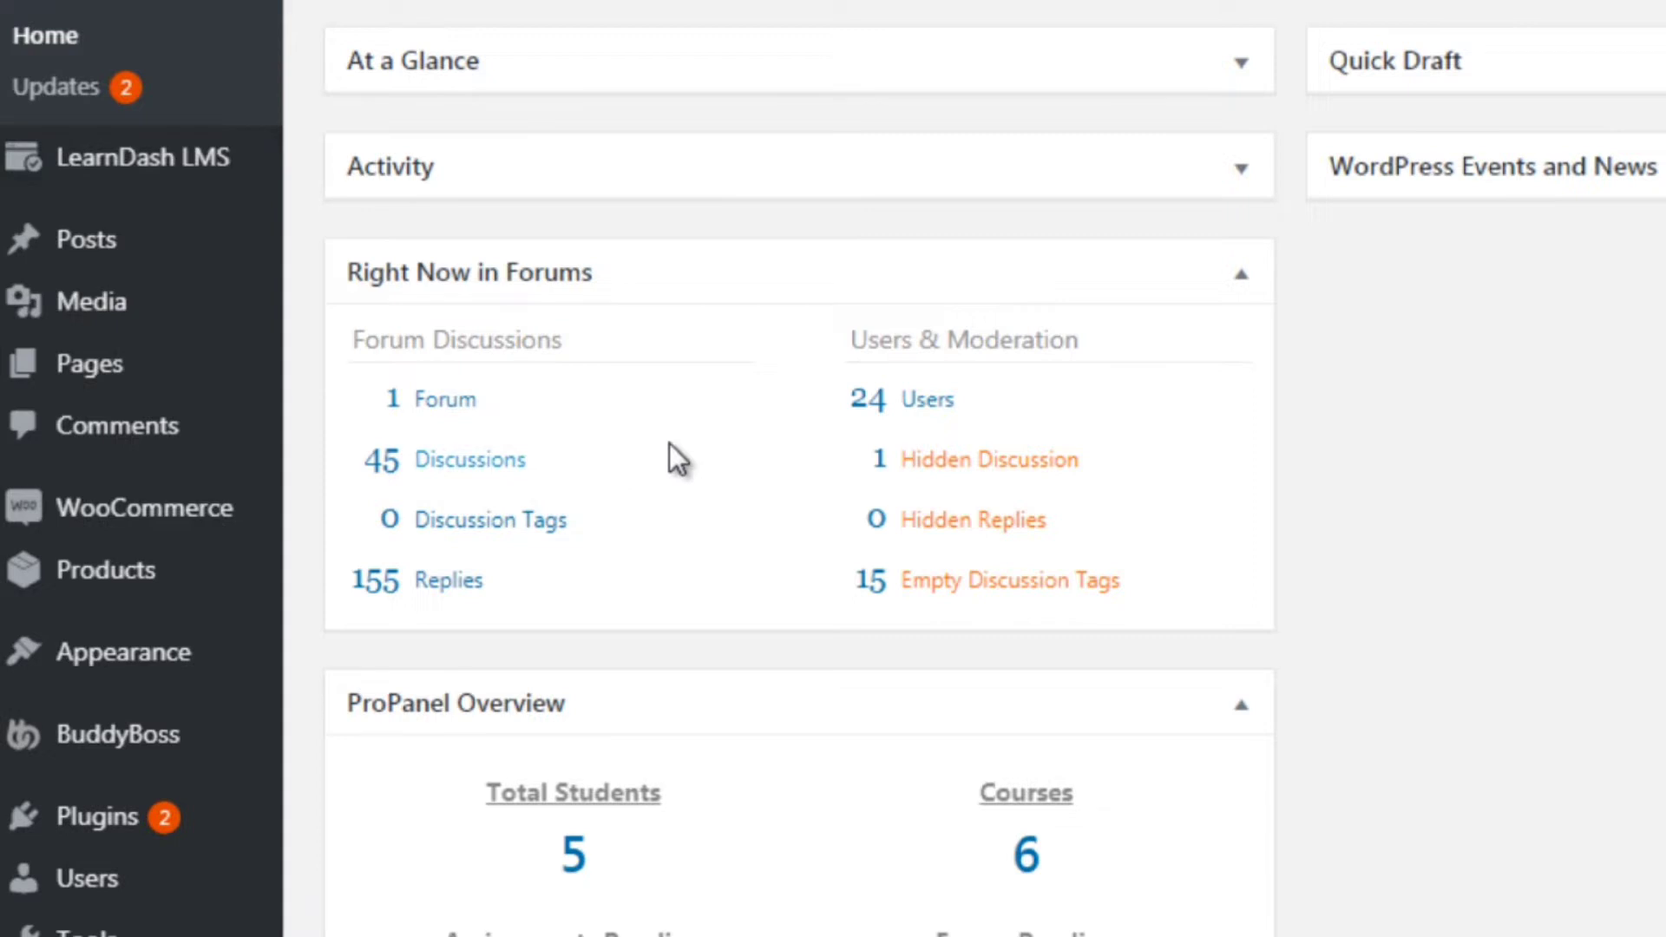
pyautogui.moveTo(143, 160)
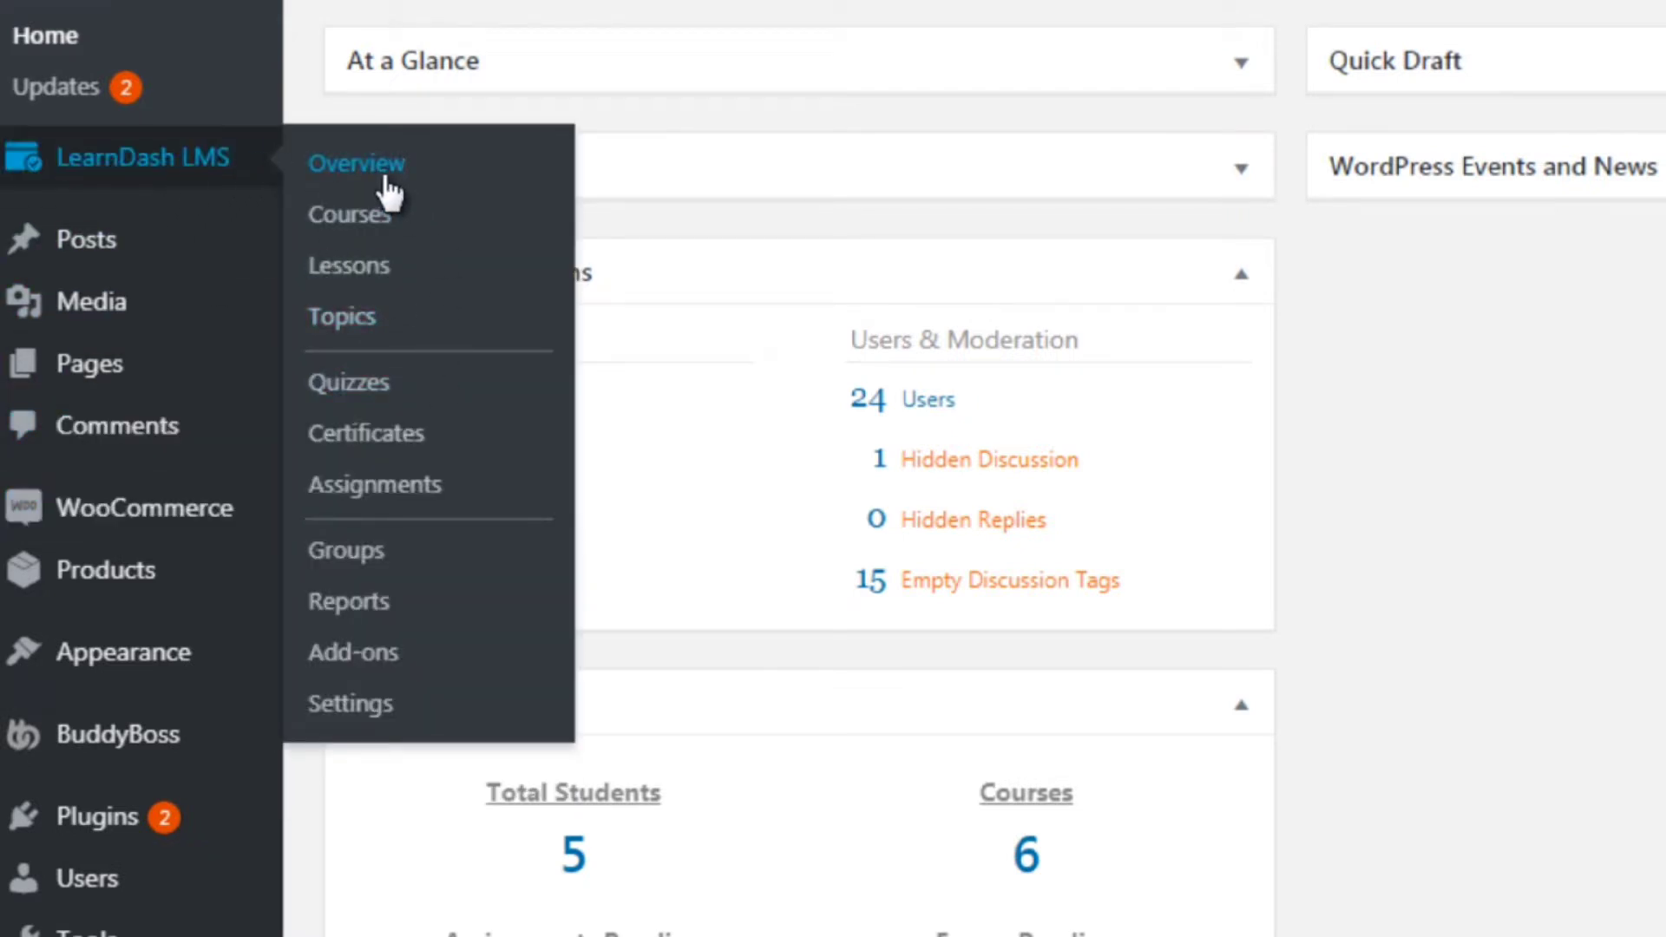
pyautogui.click(358, 163)
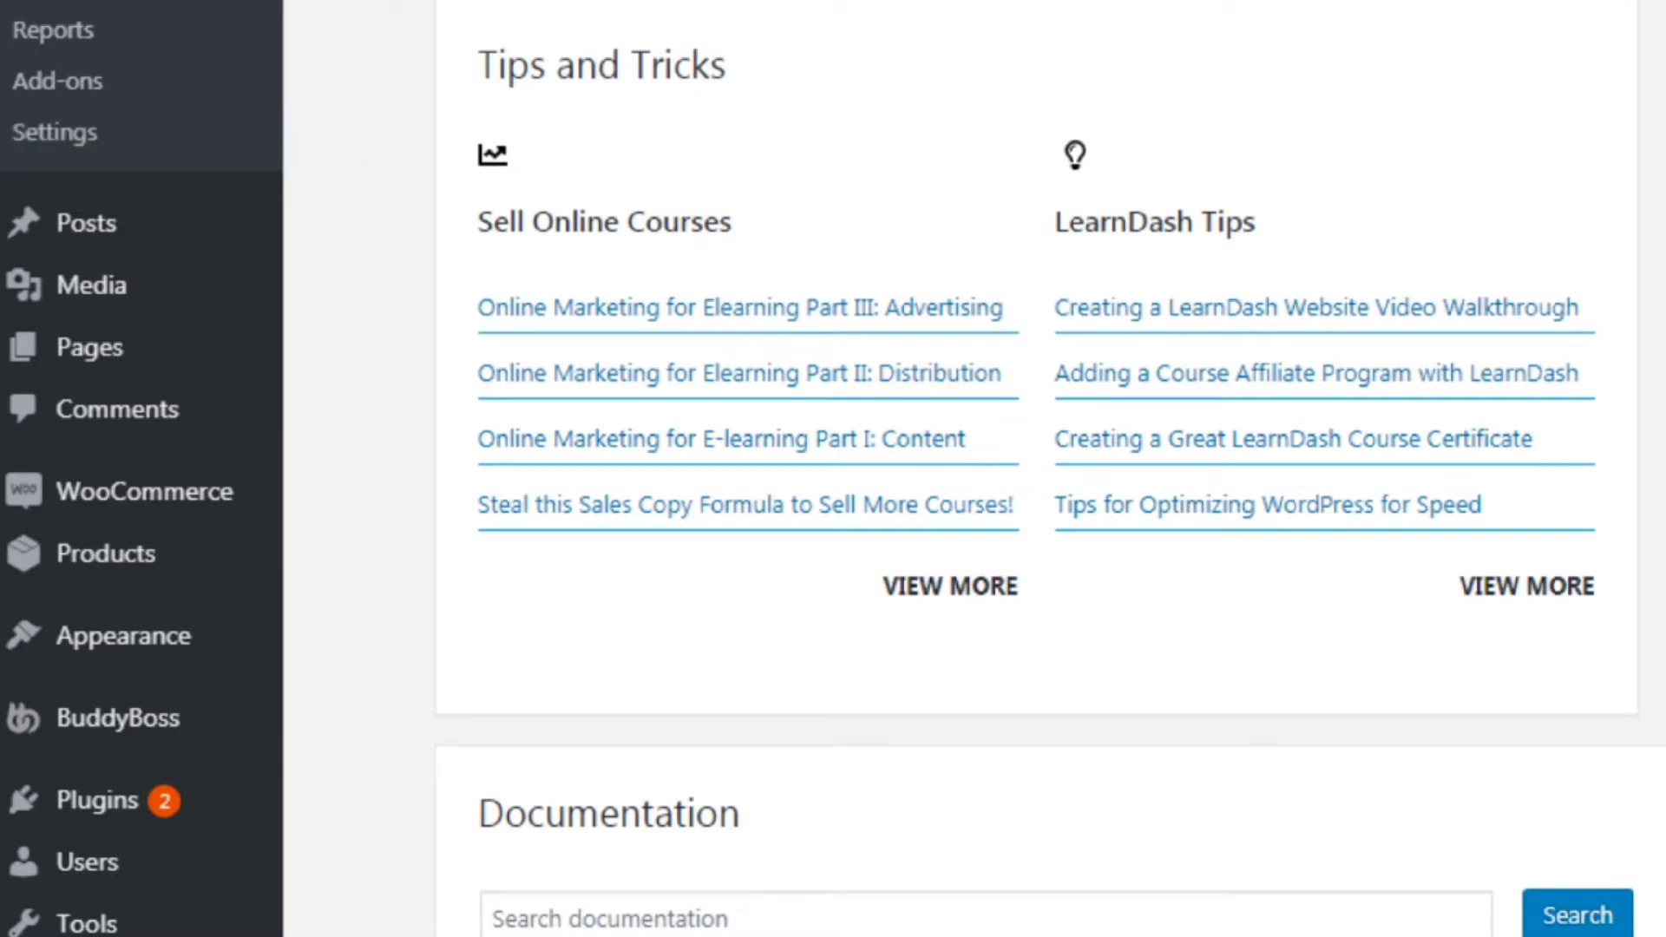
pyautogui.scroll(9, 963, 468)
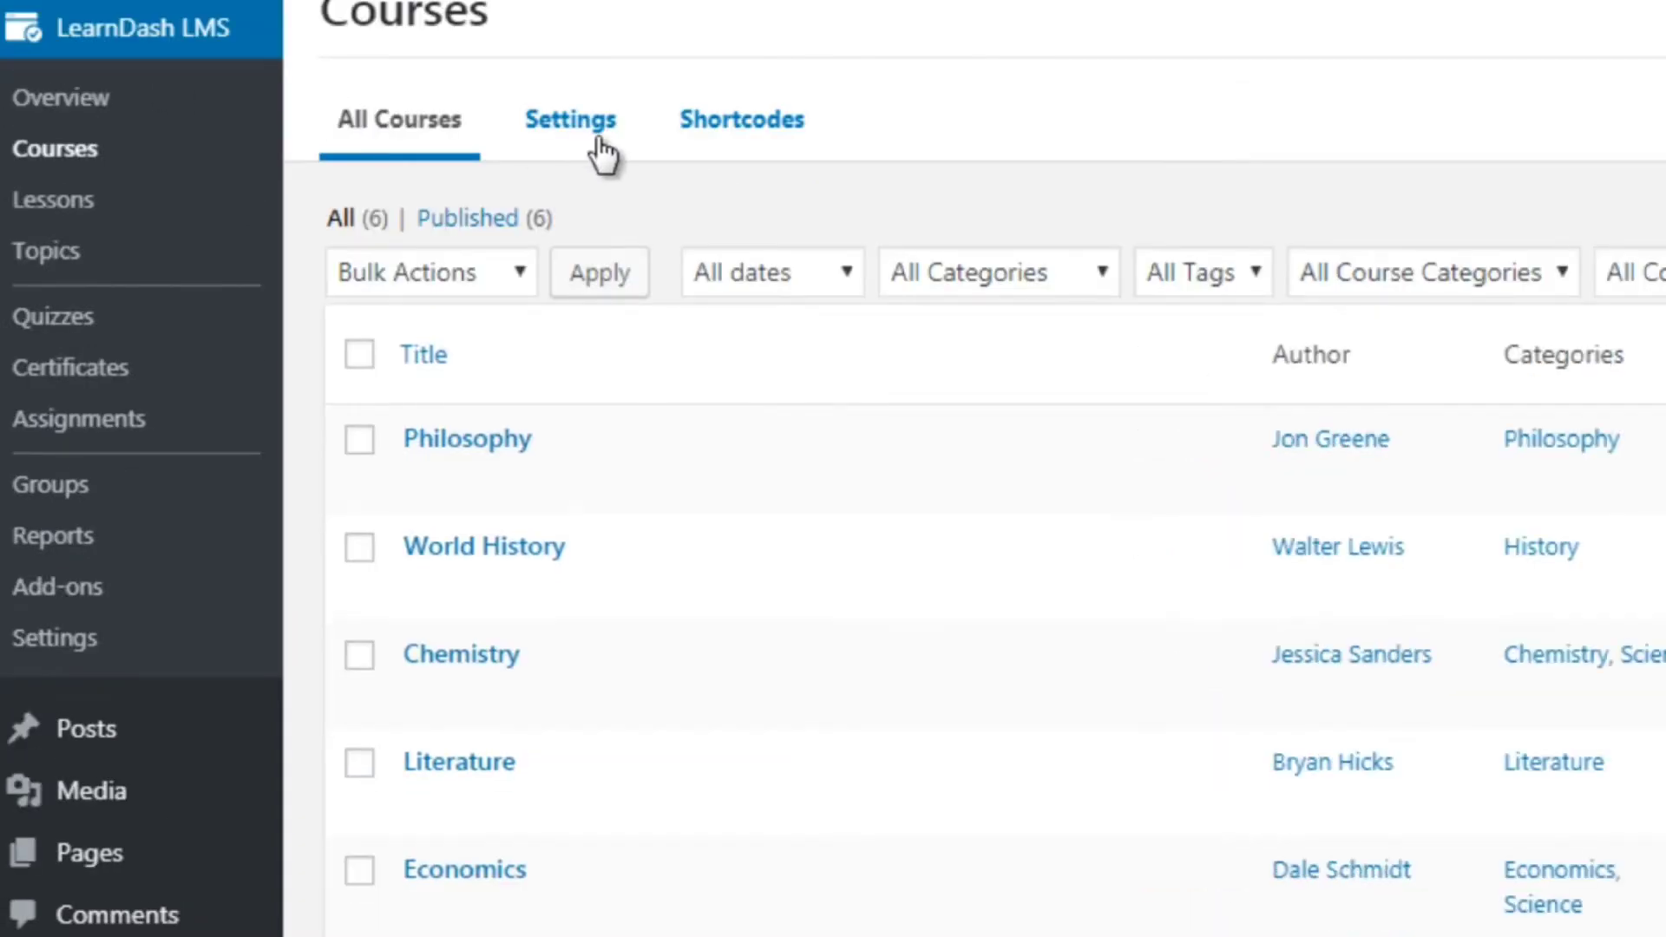
# Look over the list of all LearnDash courses and bring up the options for visiting the live site.
pyautogui.moveTo(663, 447)
pyautogui.scroll(1, 651, 130)
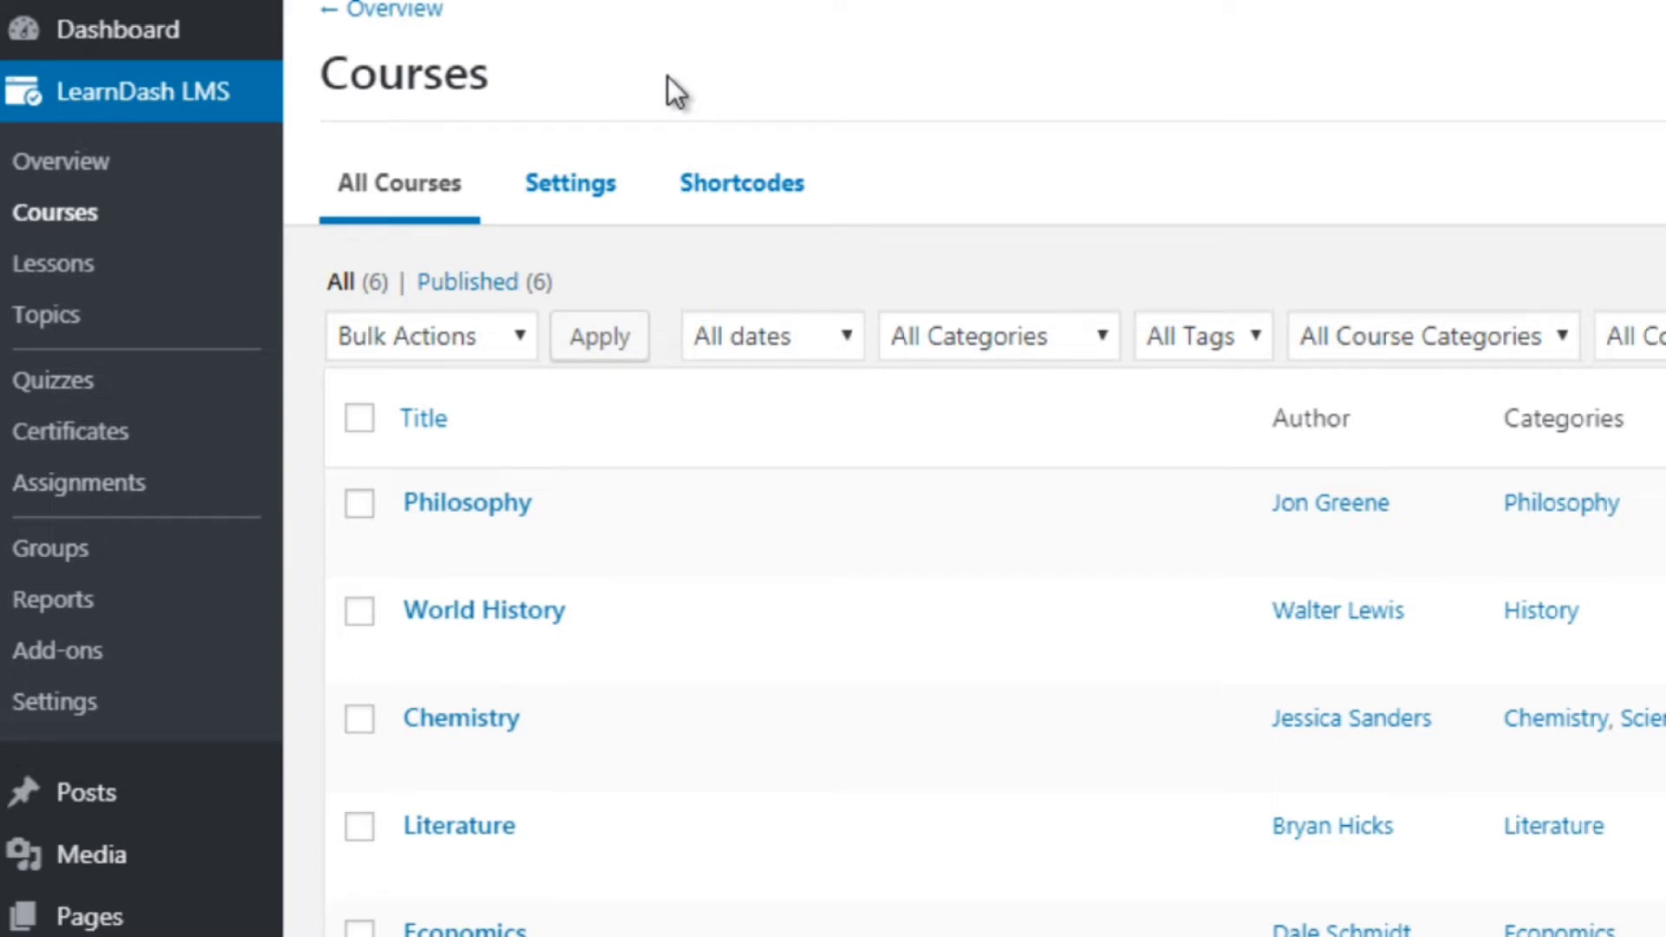
pyautogui.click(86, 276)
pyautogui.moveTo(311, 4)
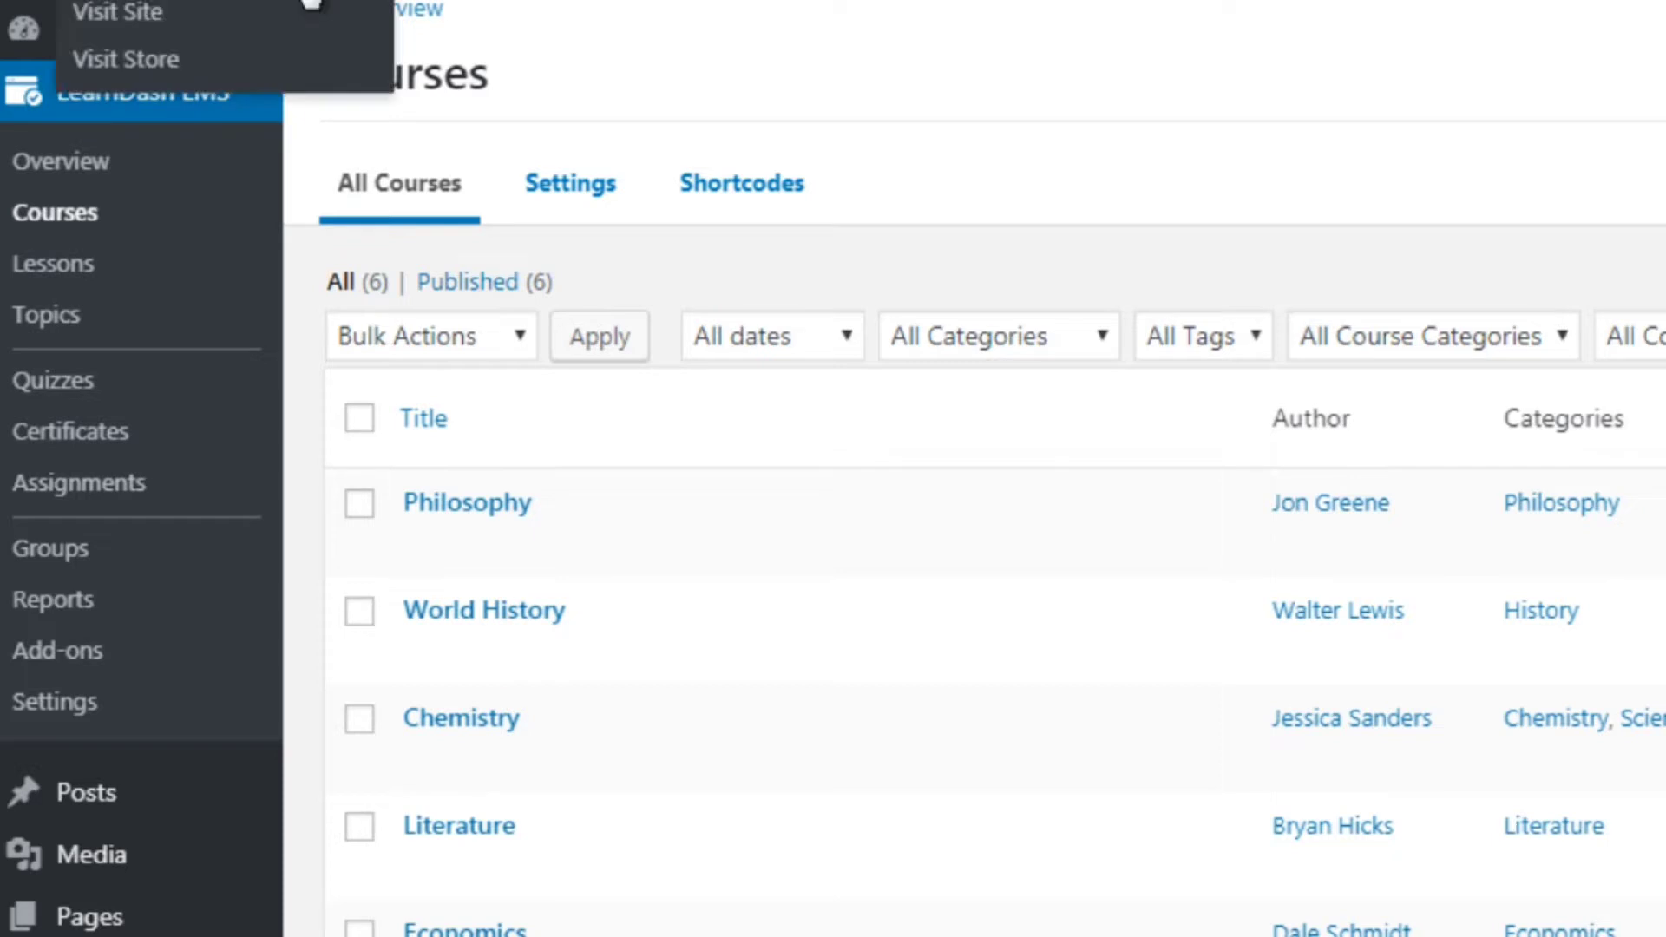
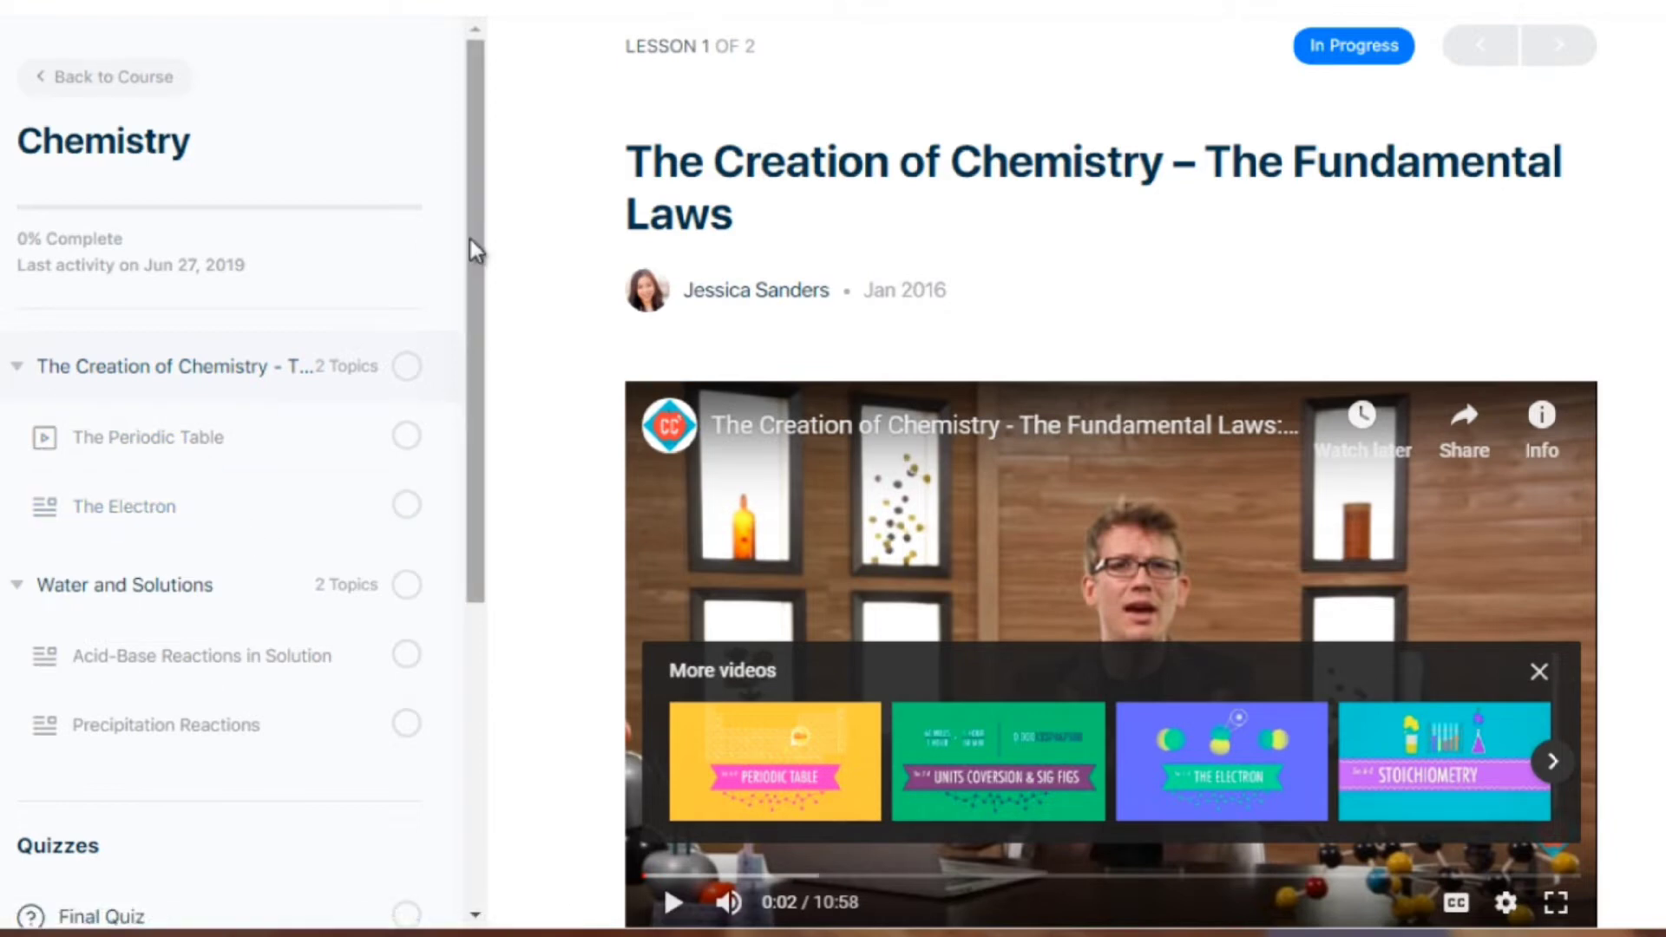
# Examine the first Chemistry lesson's course outline, video, description and lesson content.
pyautogui.moveTo(484, 273); pyautogui.dragTo(486, 345)
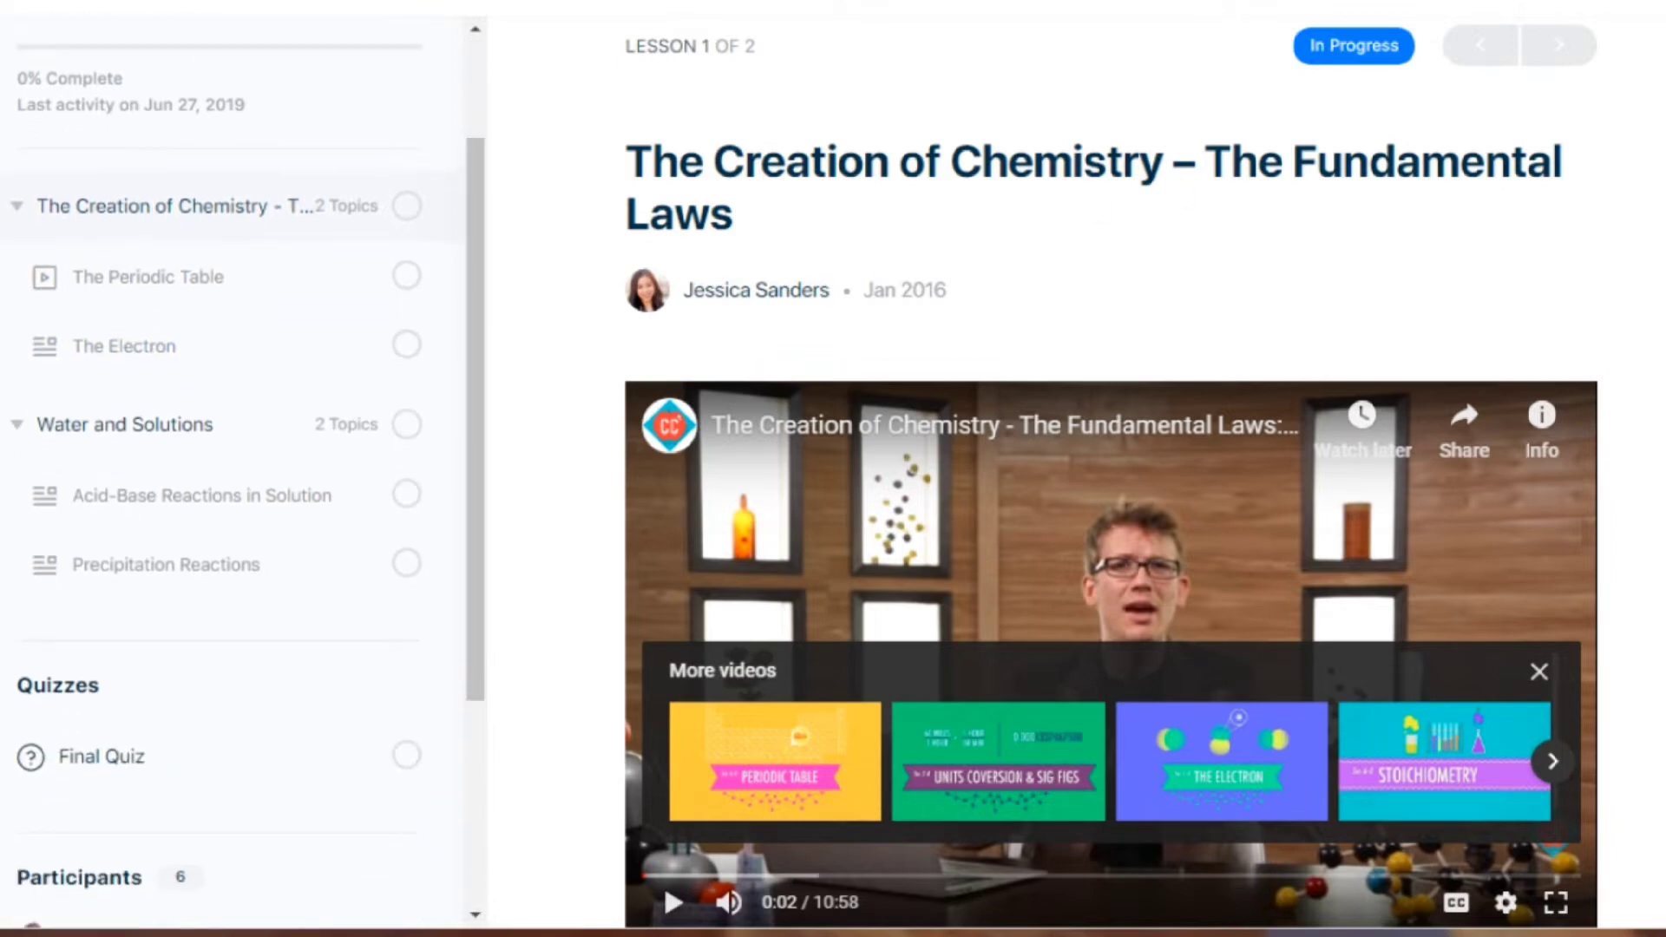
pyautogui.scroll(-8, 1111, 468)
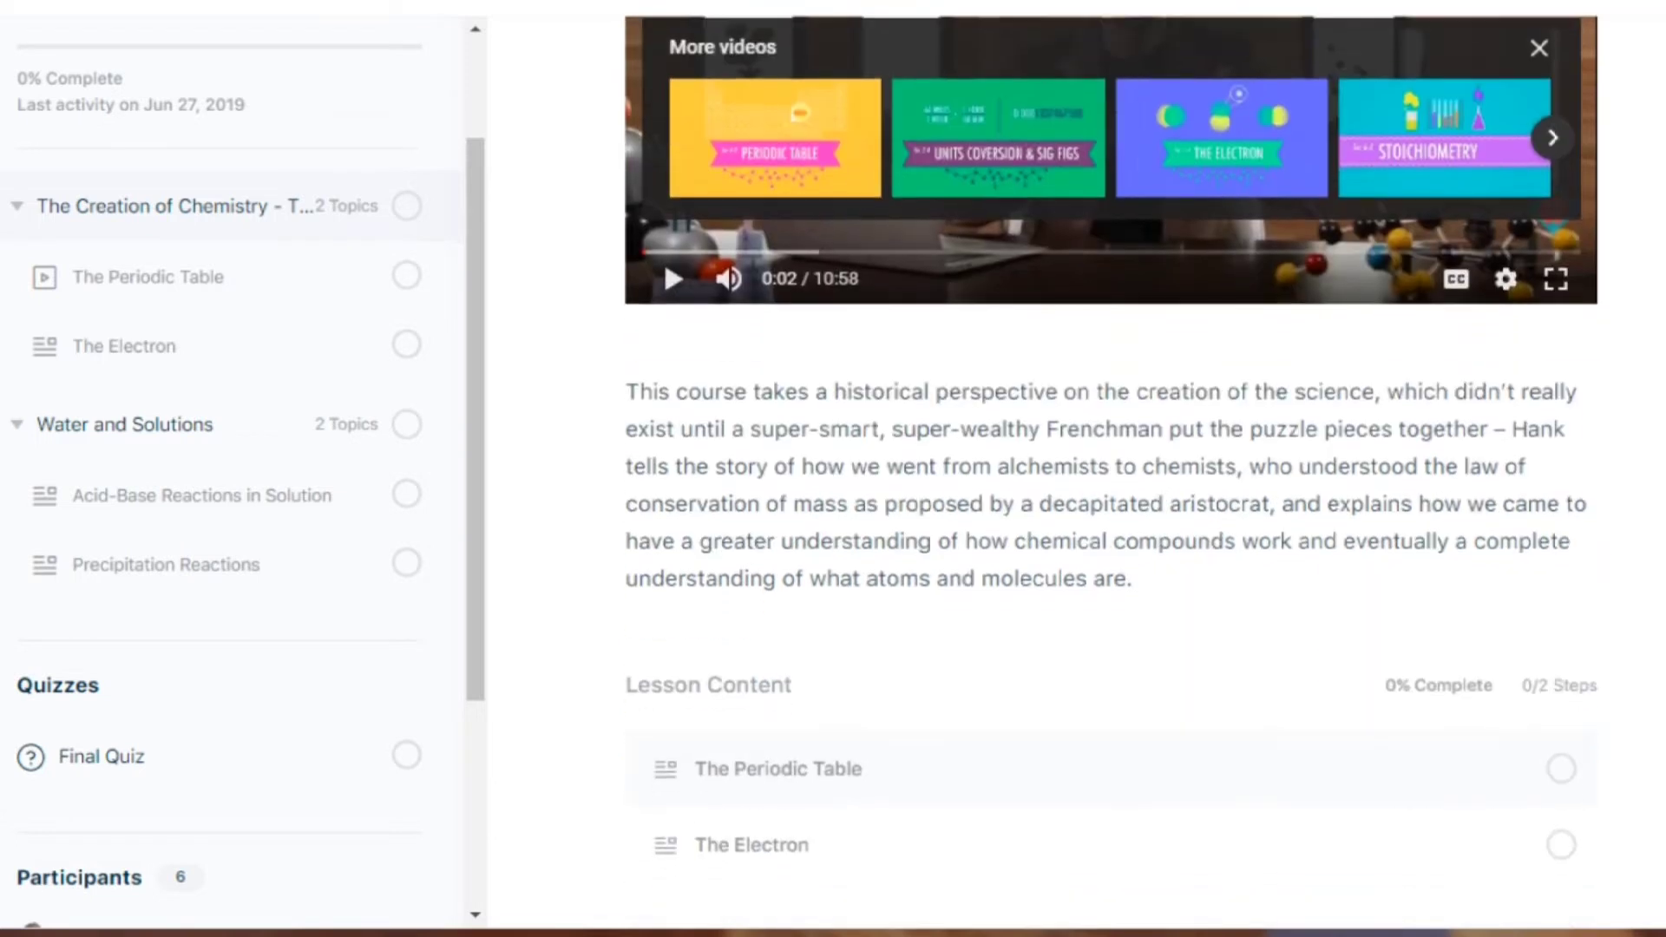
pyautogui.scroll(-1, 996, 406)
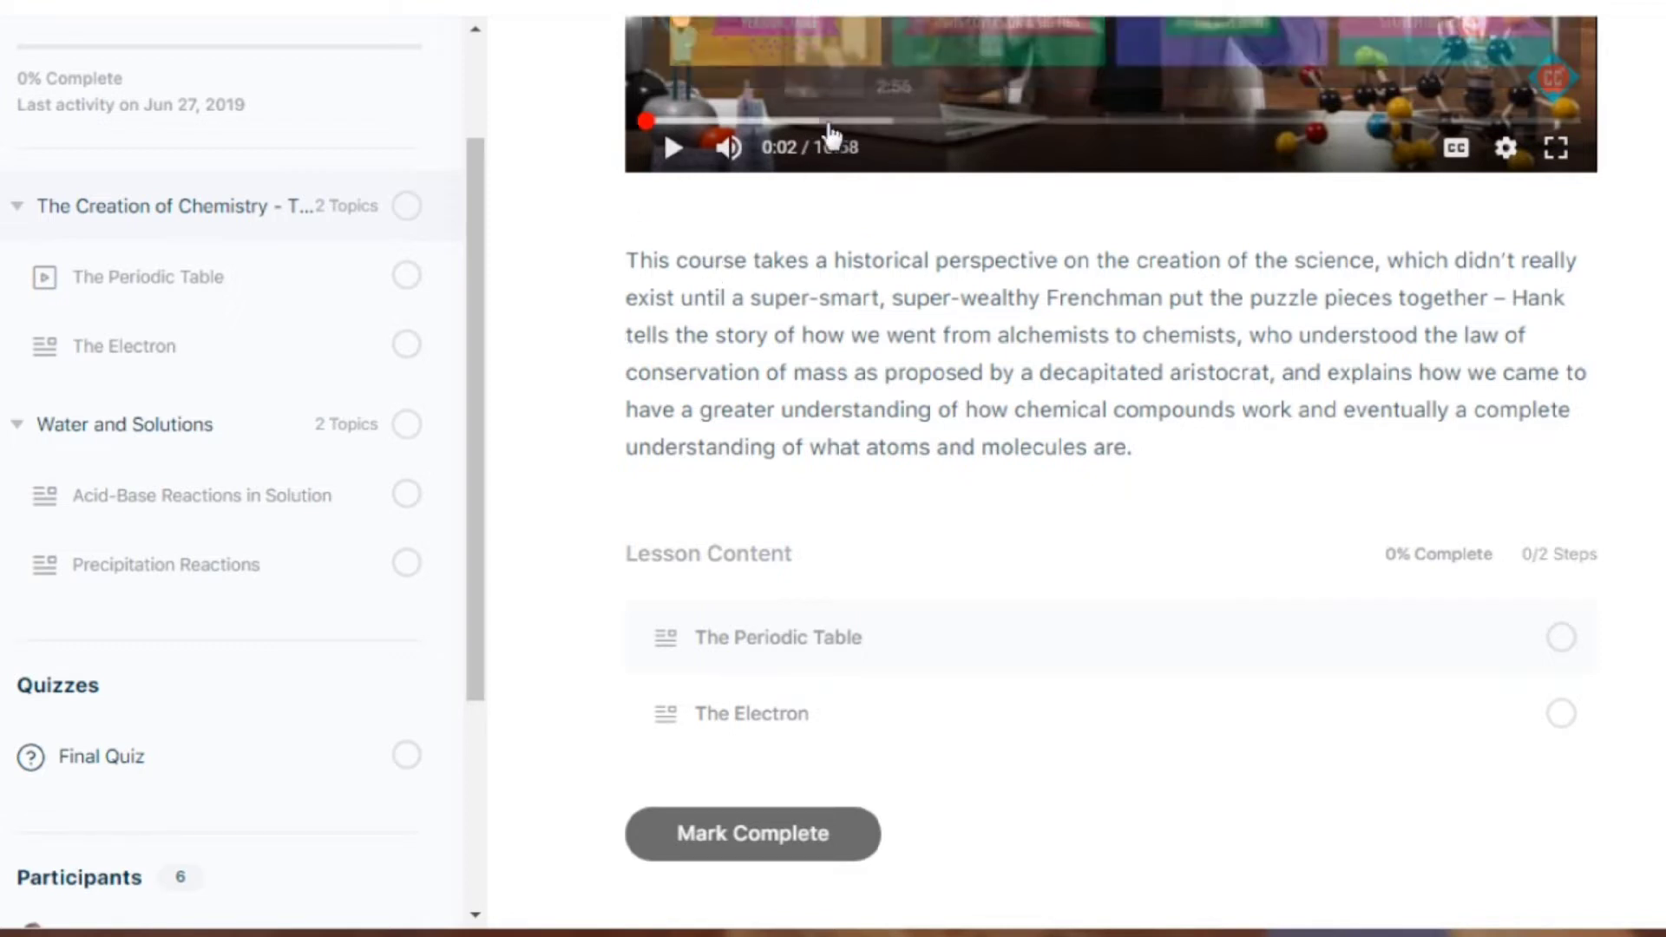
pyautogui.moveTo(640, 260); pyautogui.dragTo(885, 409)
pyautogui.click(847, 447)
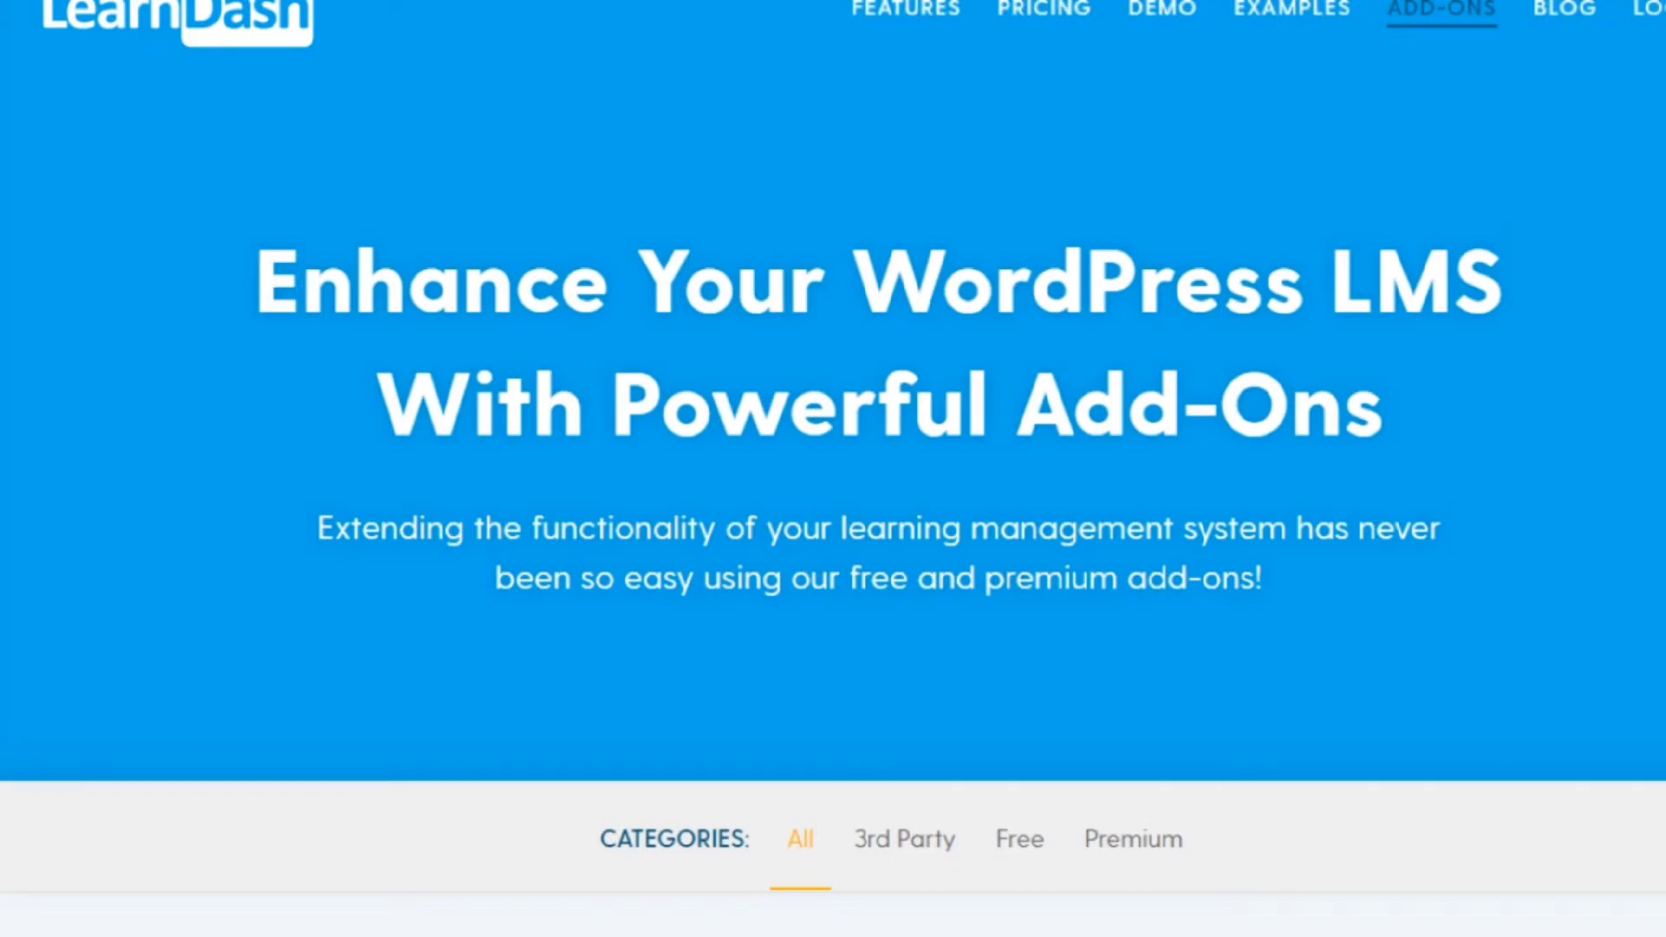
# Look through the LearnDash add-ons page for the shopping cart and payment integrations.
pyautogui.scroll(-10, 1405, 24)
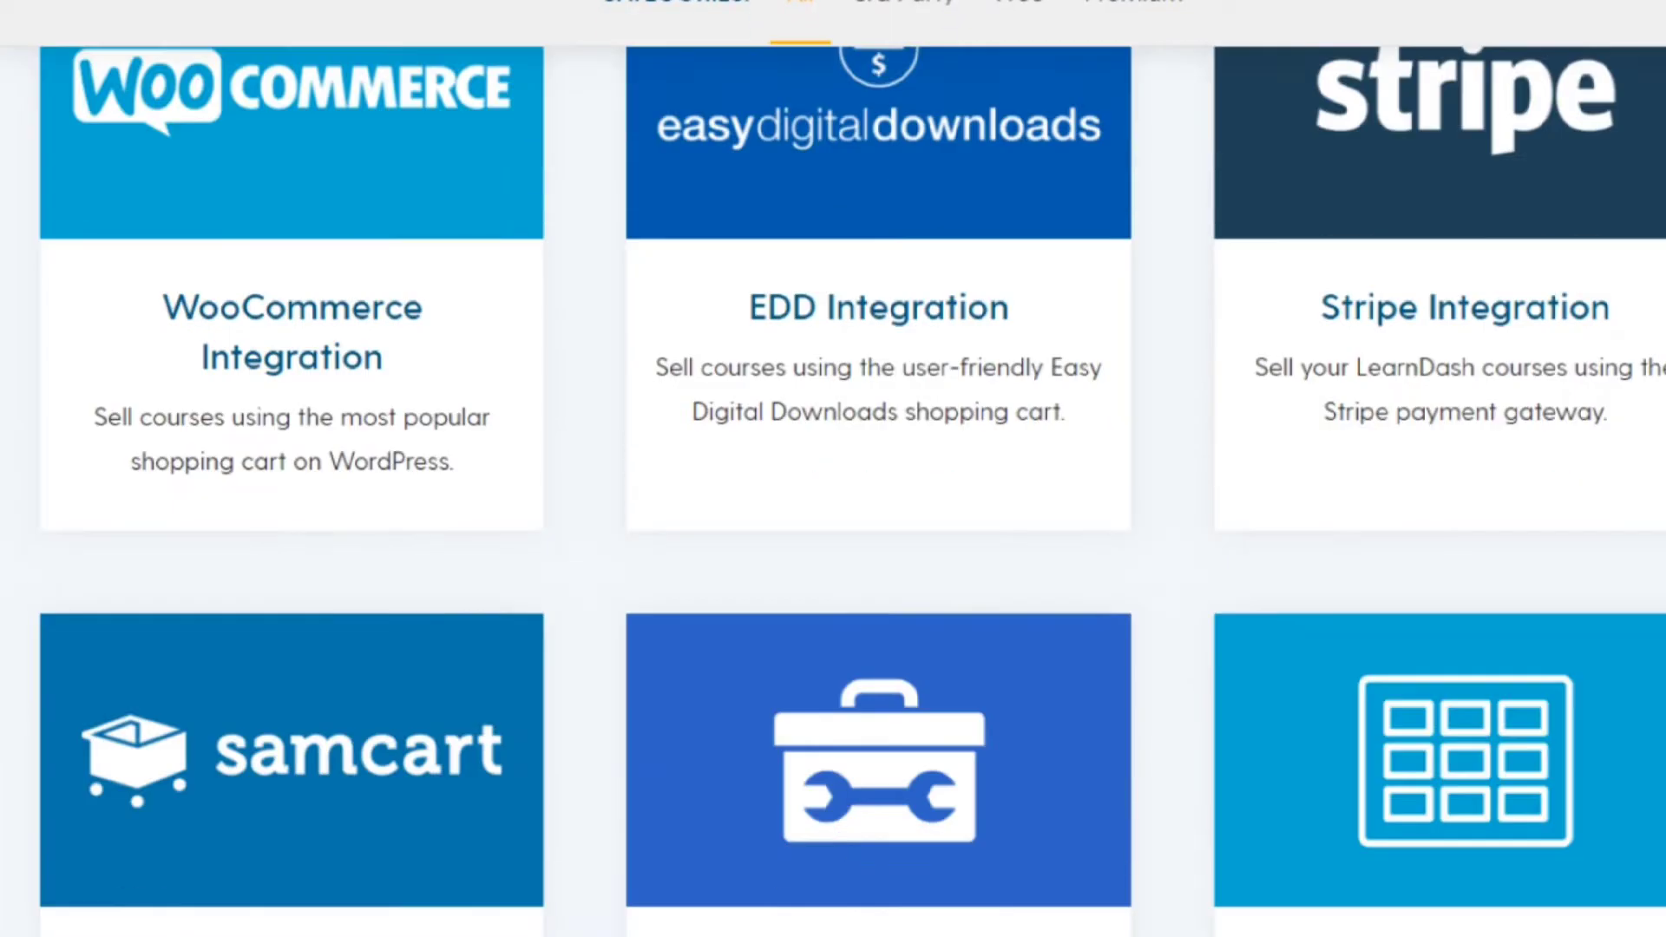
pyautogui.scroll(-5, 834, 486)
pyautogui.scroll(-10, 833, 486)
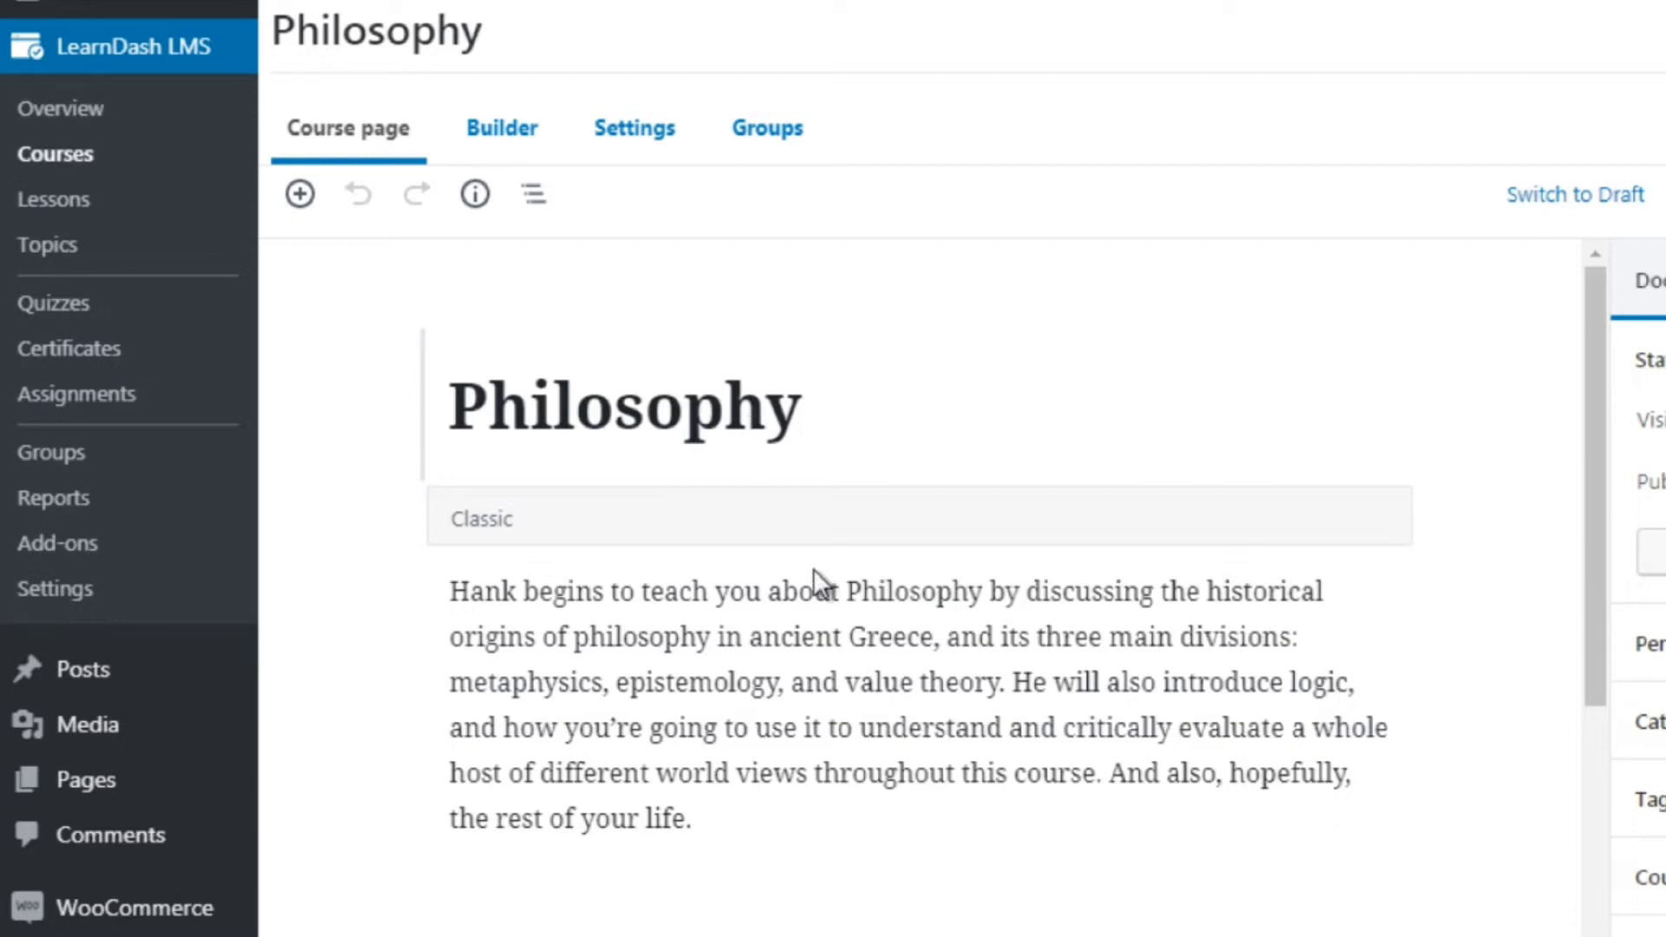
# Review the Philosophy course page and expand the "What is Philosophy?" lesson in the course builder.
pyautogui.scroll(-3, 1641, 564)
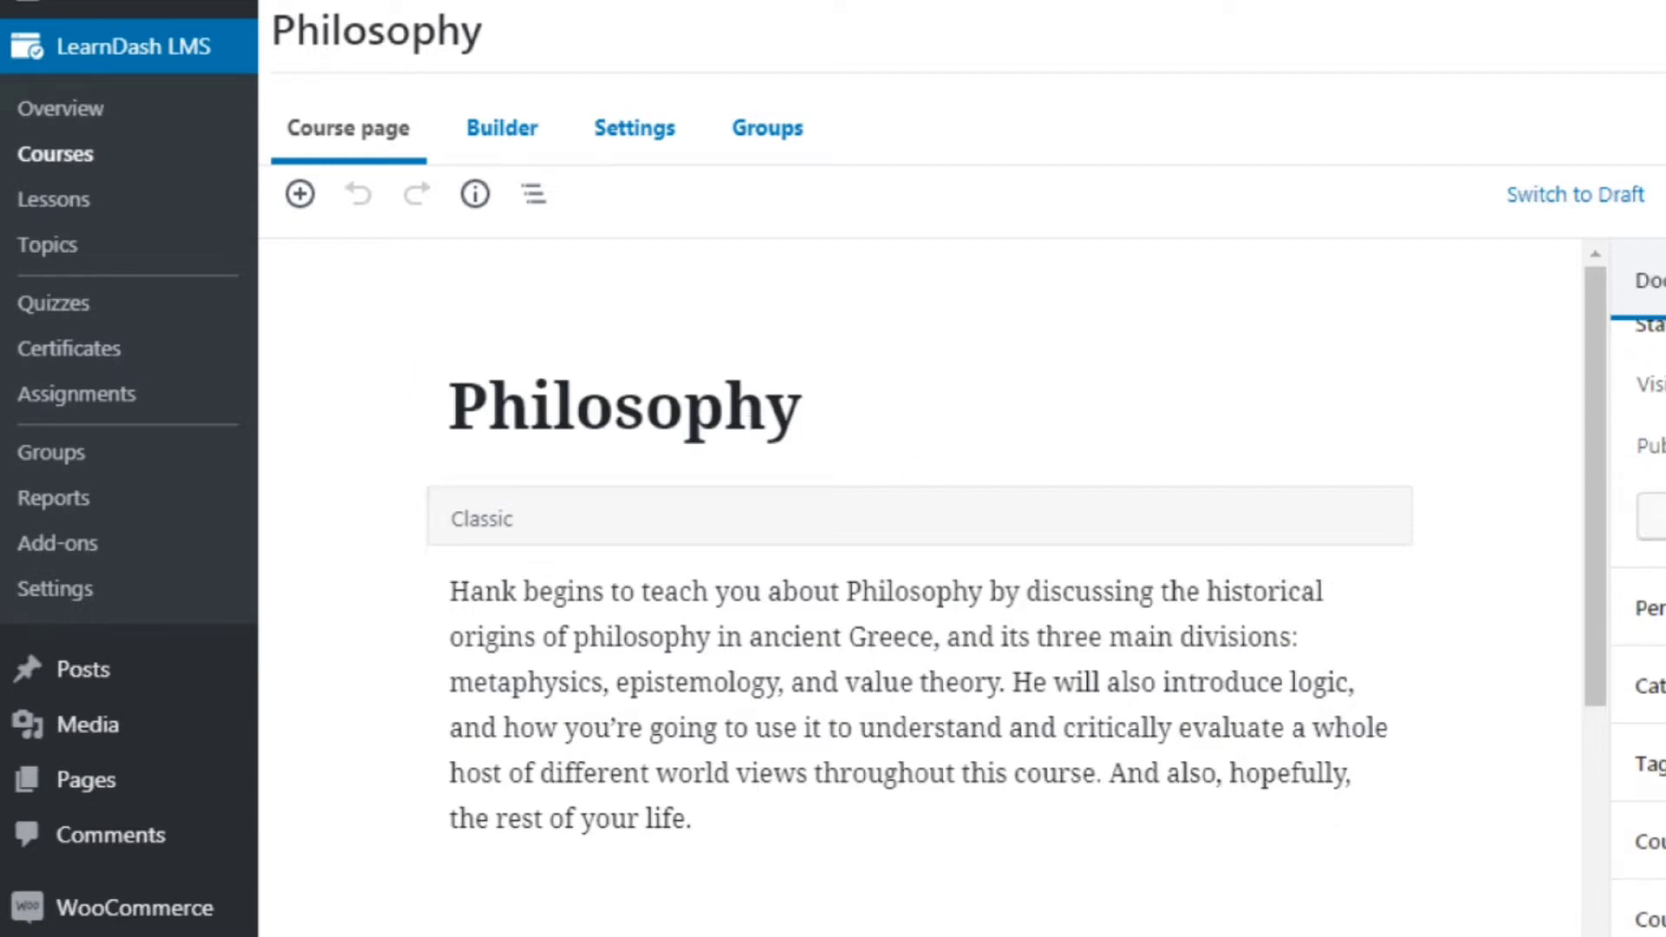
pyautogui.scroll(-5, 920, 607)
pyautogui.click(506, 147)
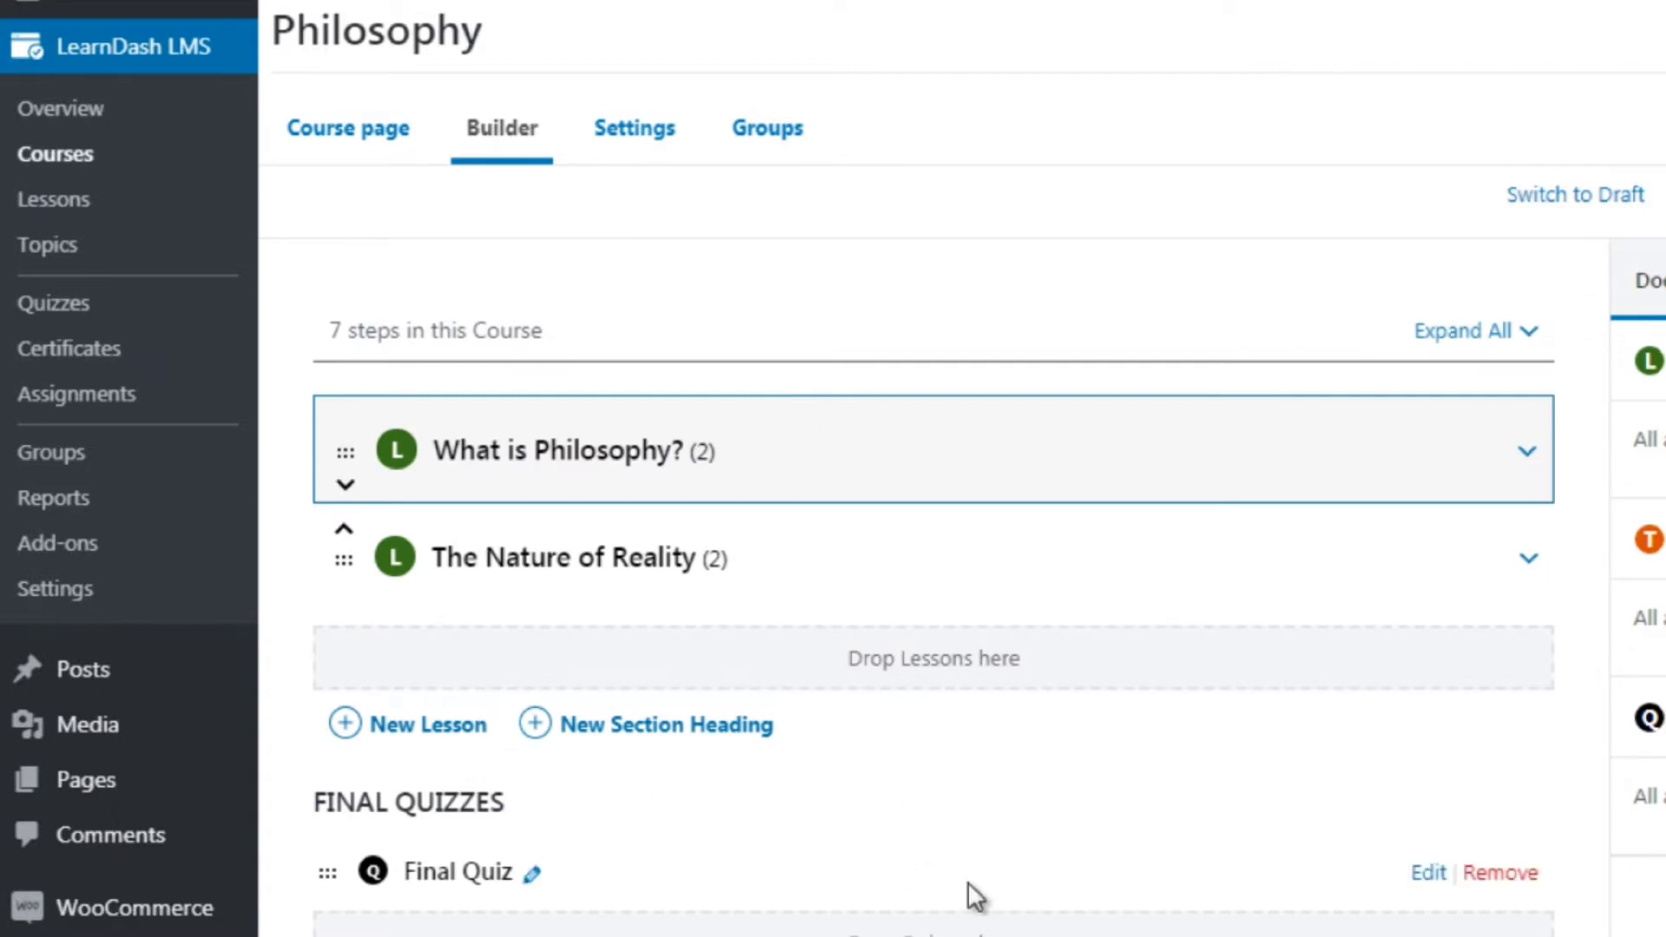
pyautogui.moveTo(736, 458)
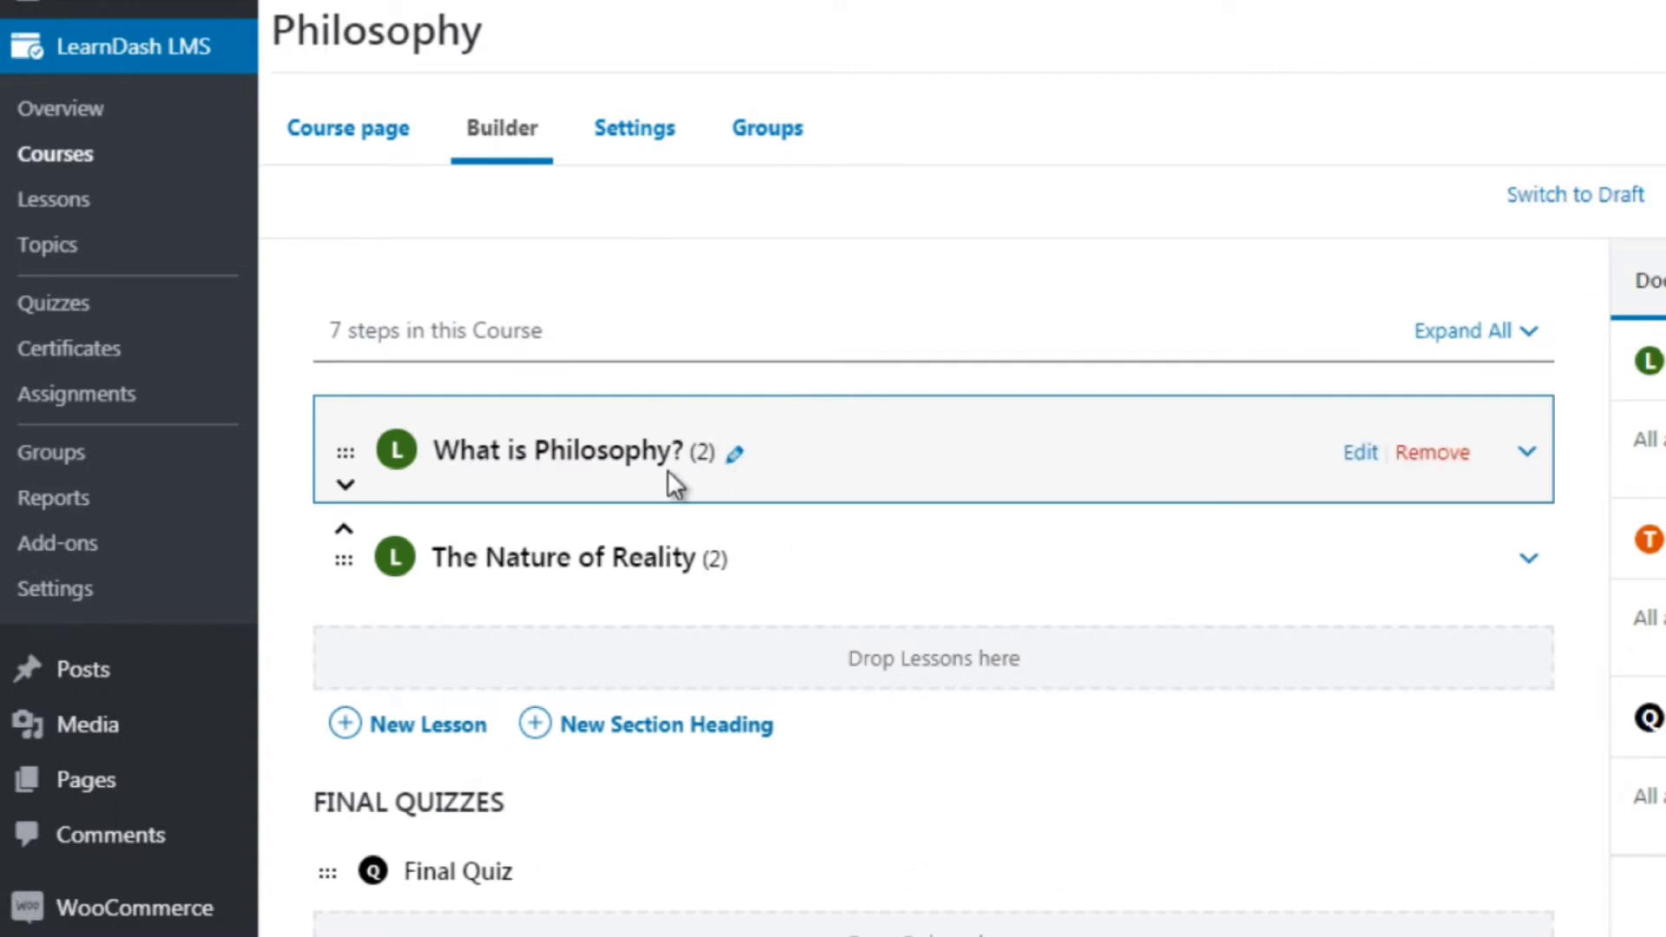
pyautogui.moveTo(347, 450); pyautogui.dragTo(783, 434)
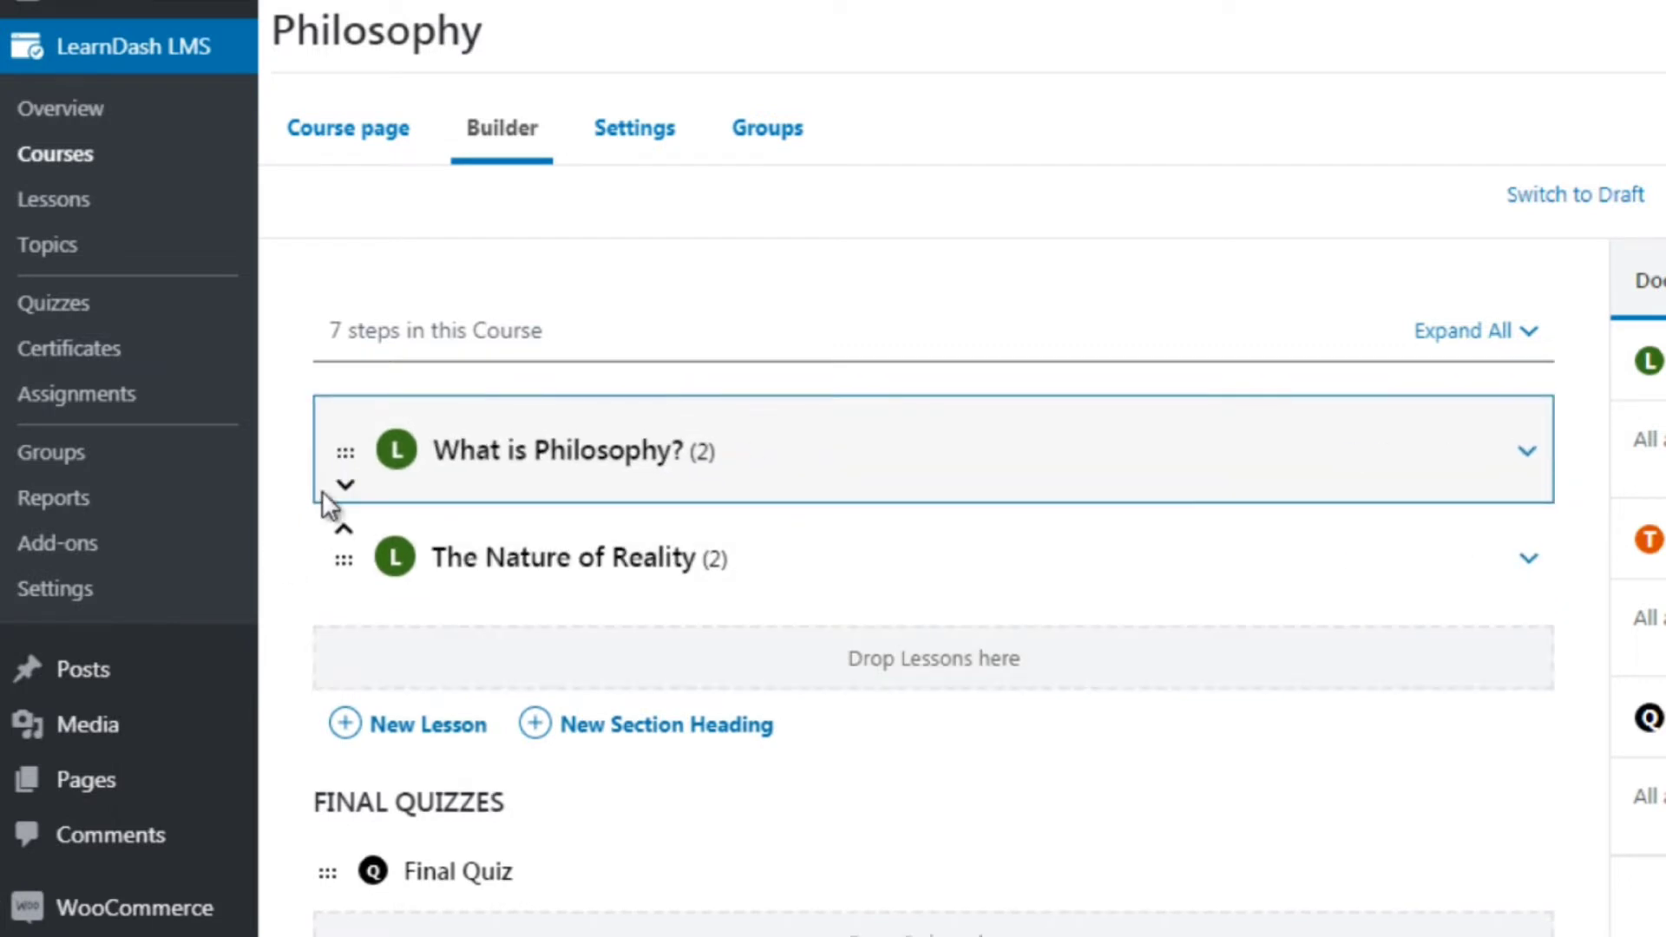
pyautogui.click(1528, 453)
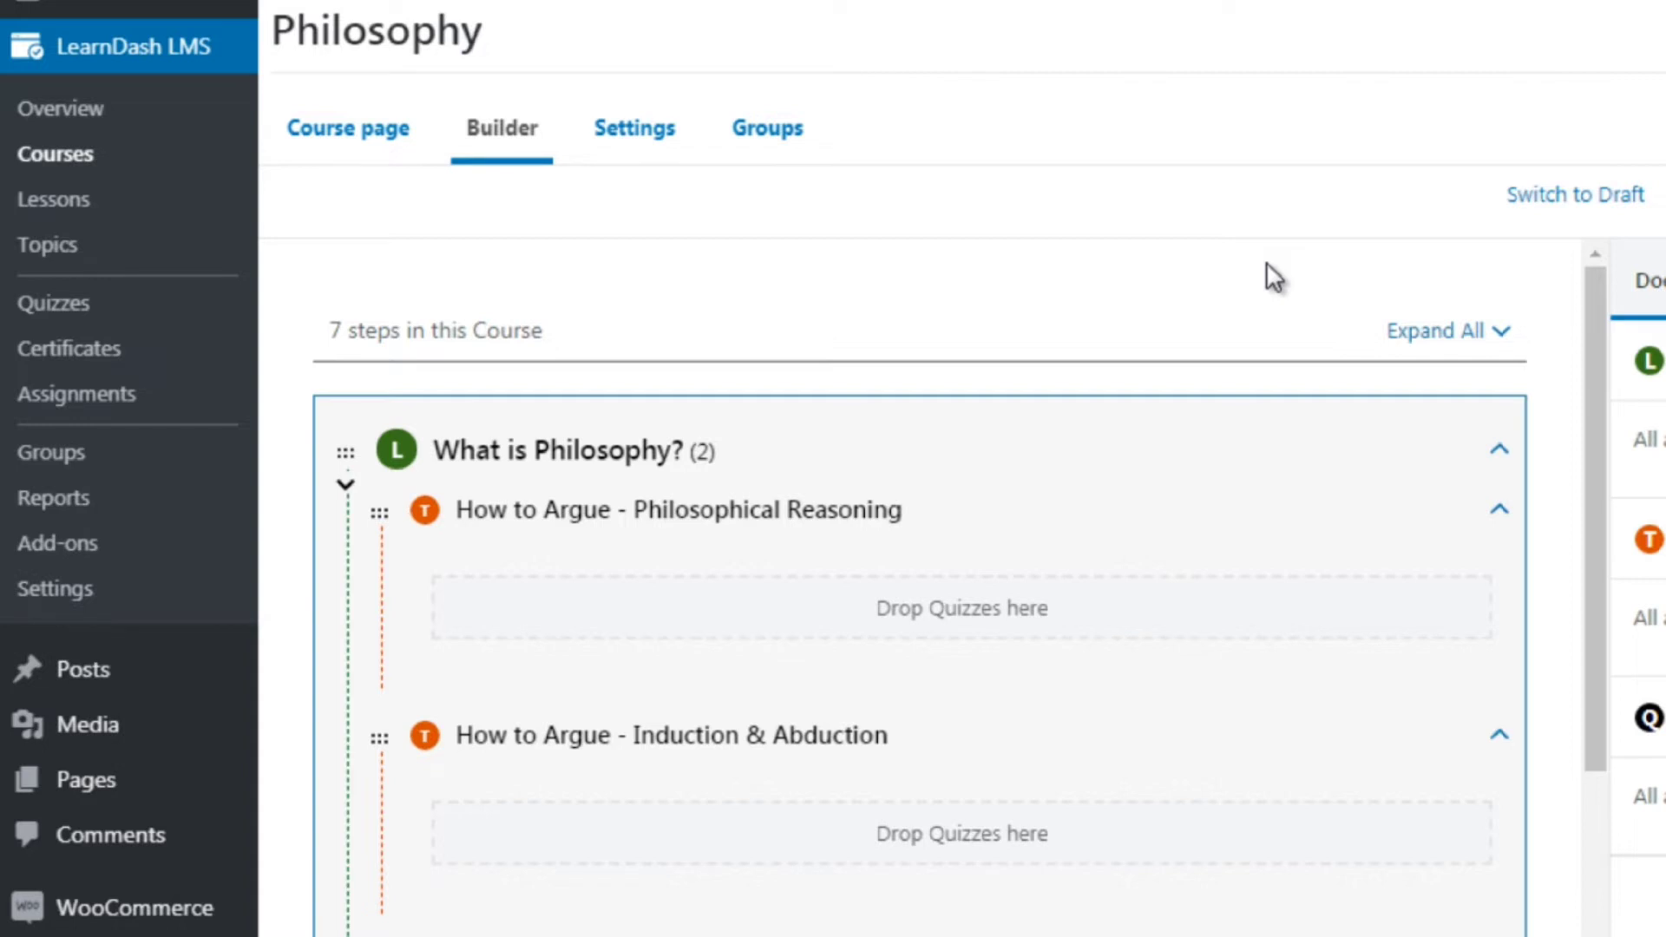
# Look at the Philosophy course's display settings and add World History Group to its course groups.
pyautogui.click(621, 135)
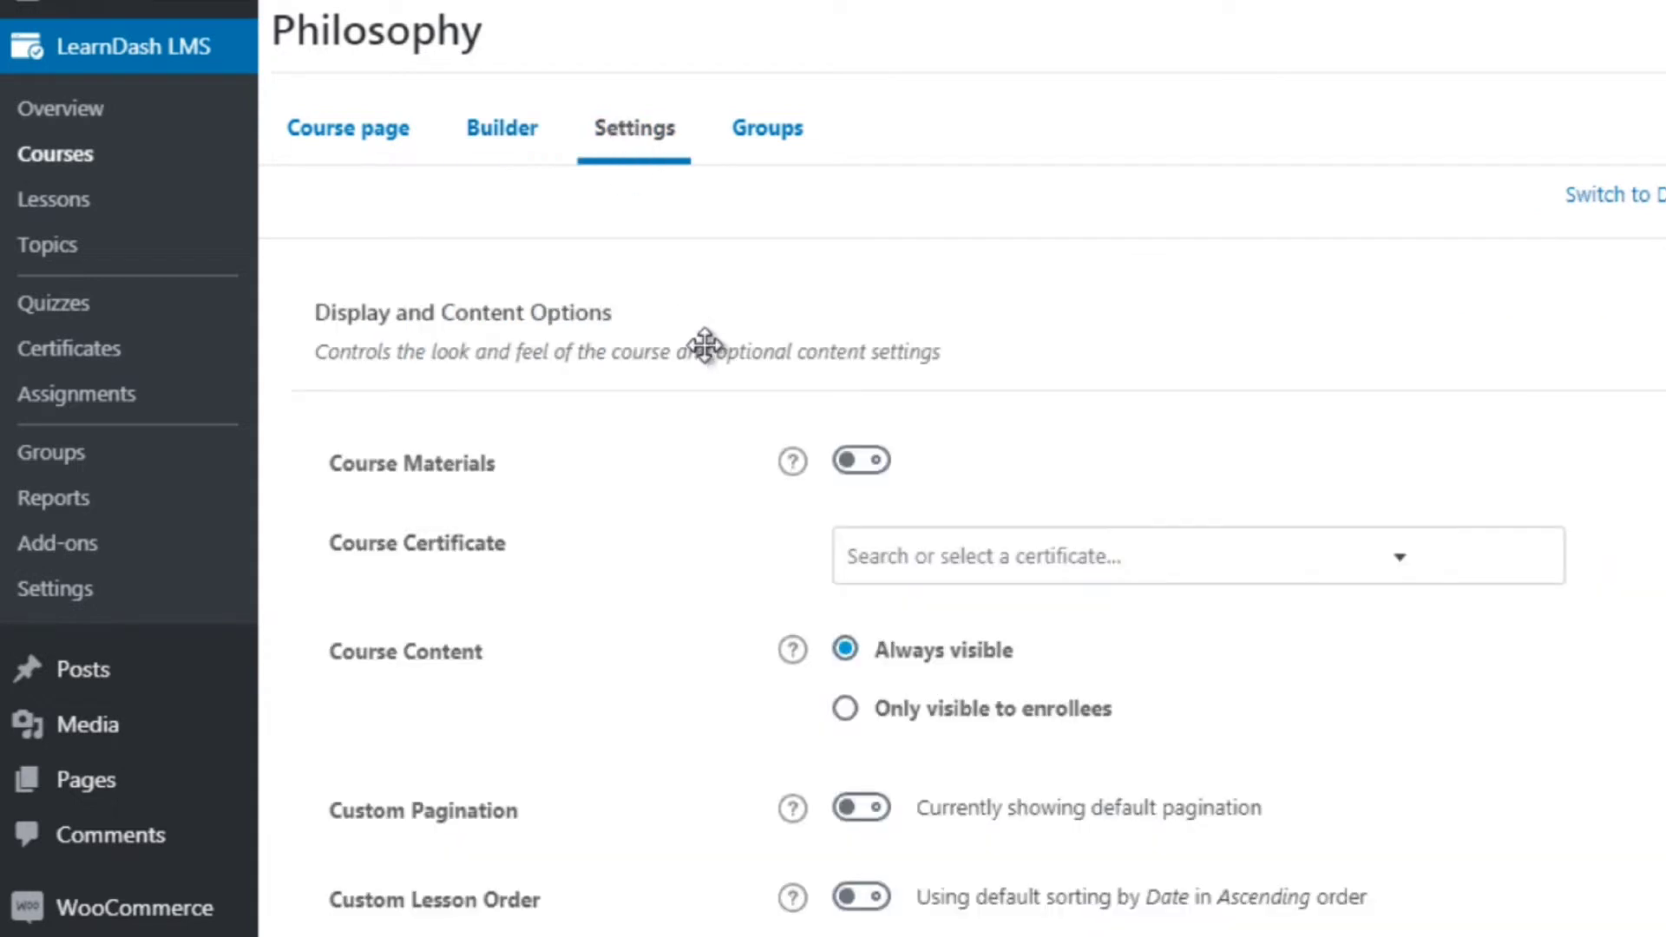
pyautogui.click(764, 146)
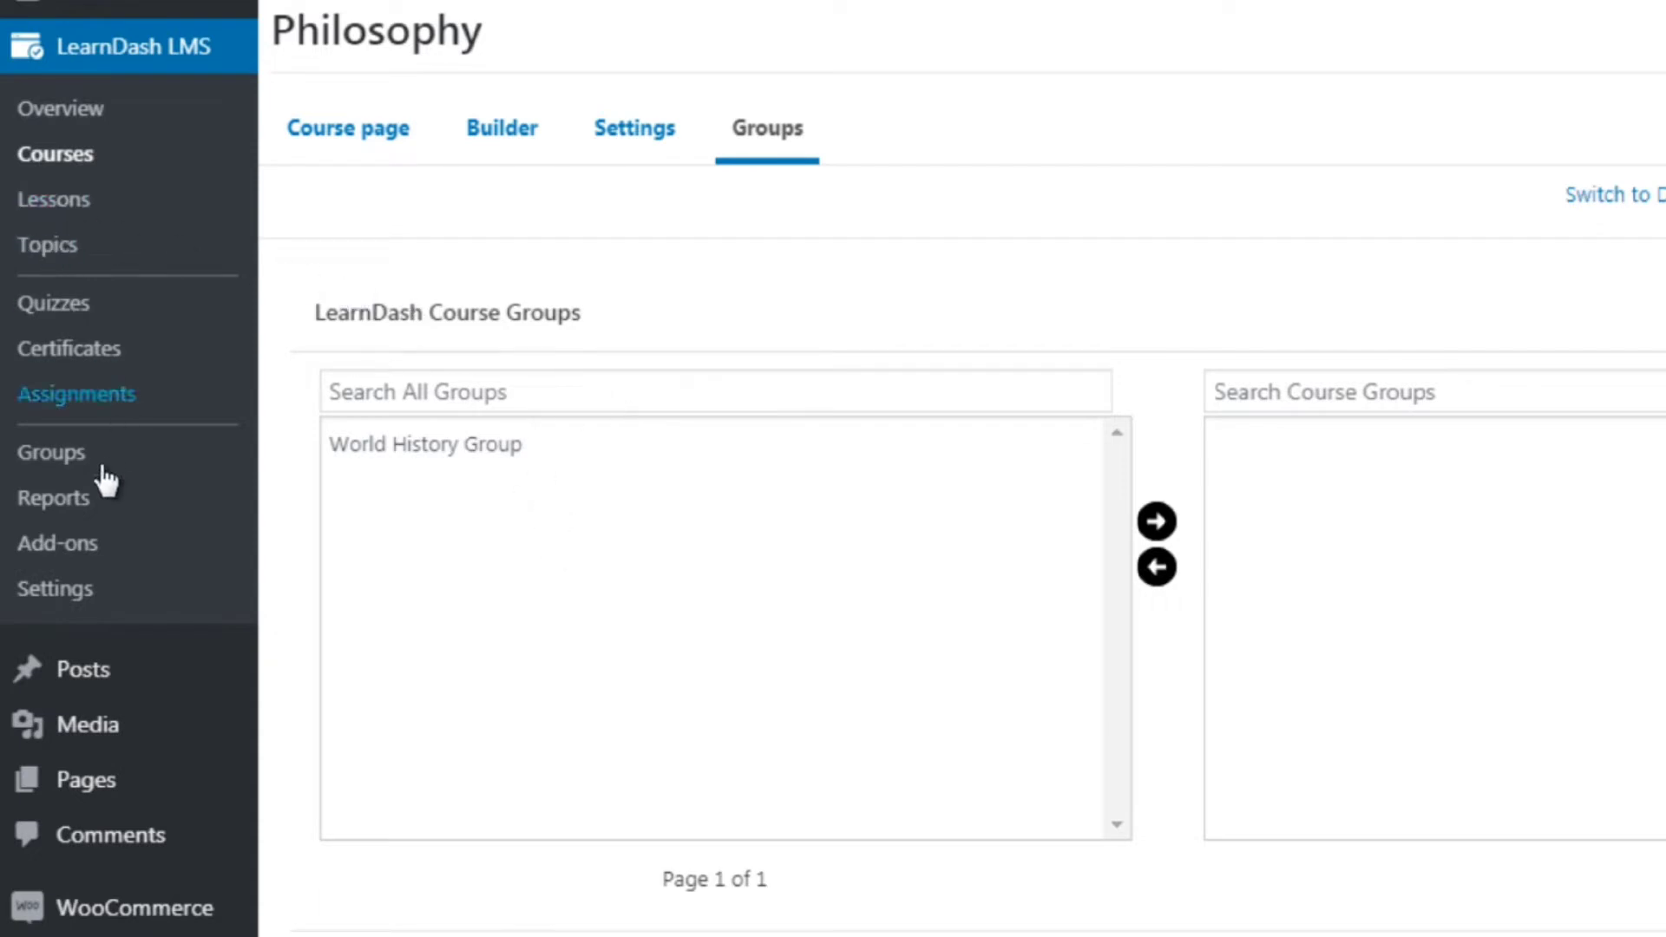
pyautogui.click(425, 444)
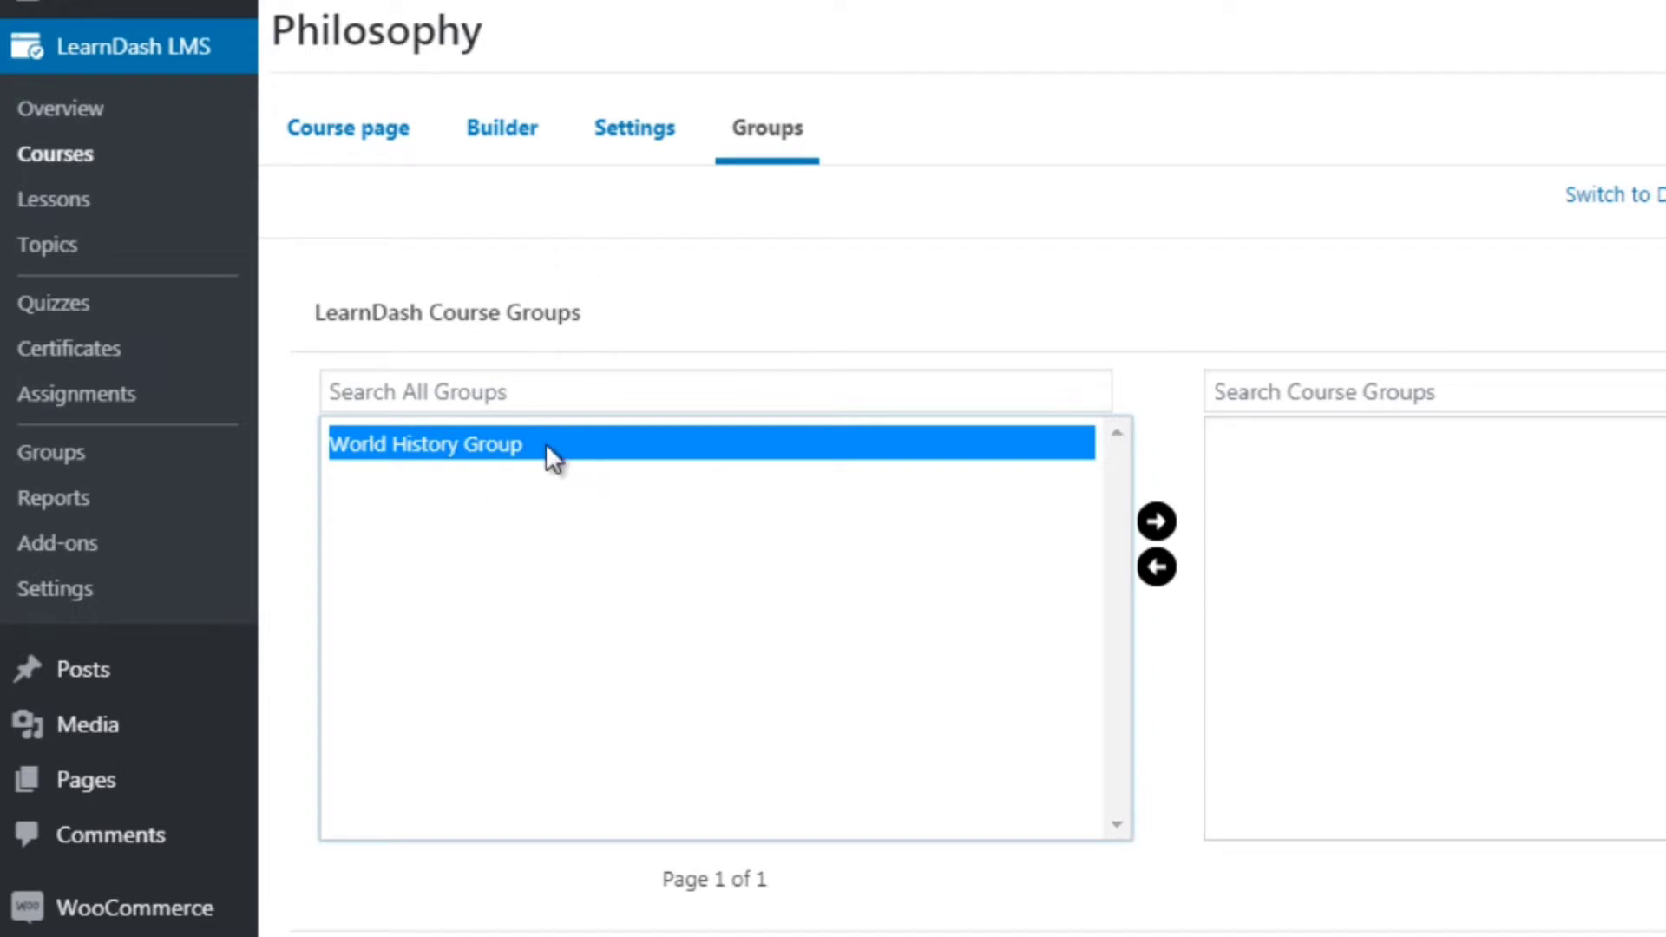
pyautogui.click(1157, 521)
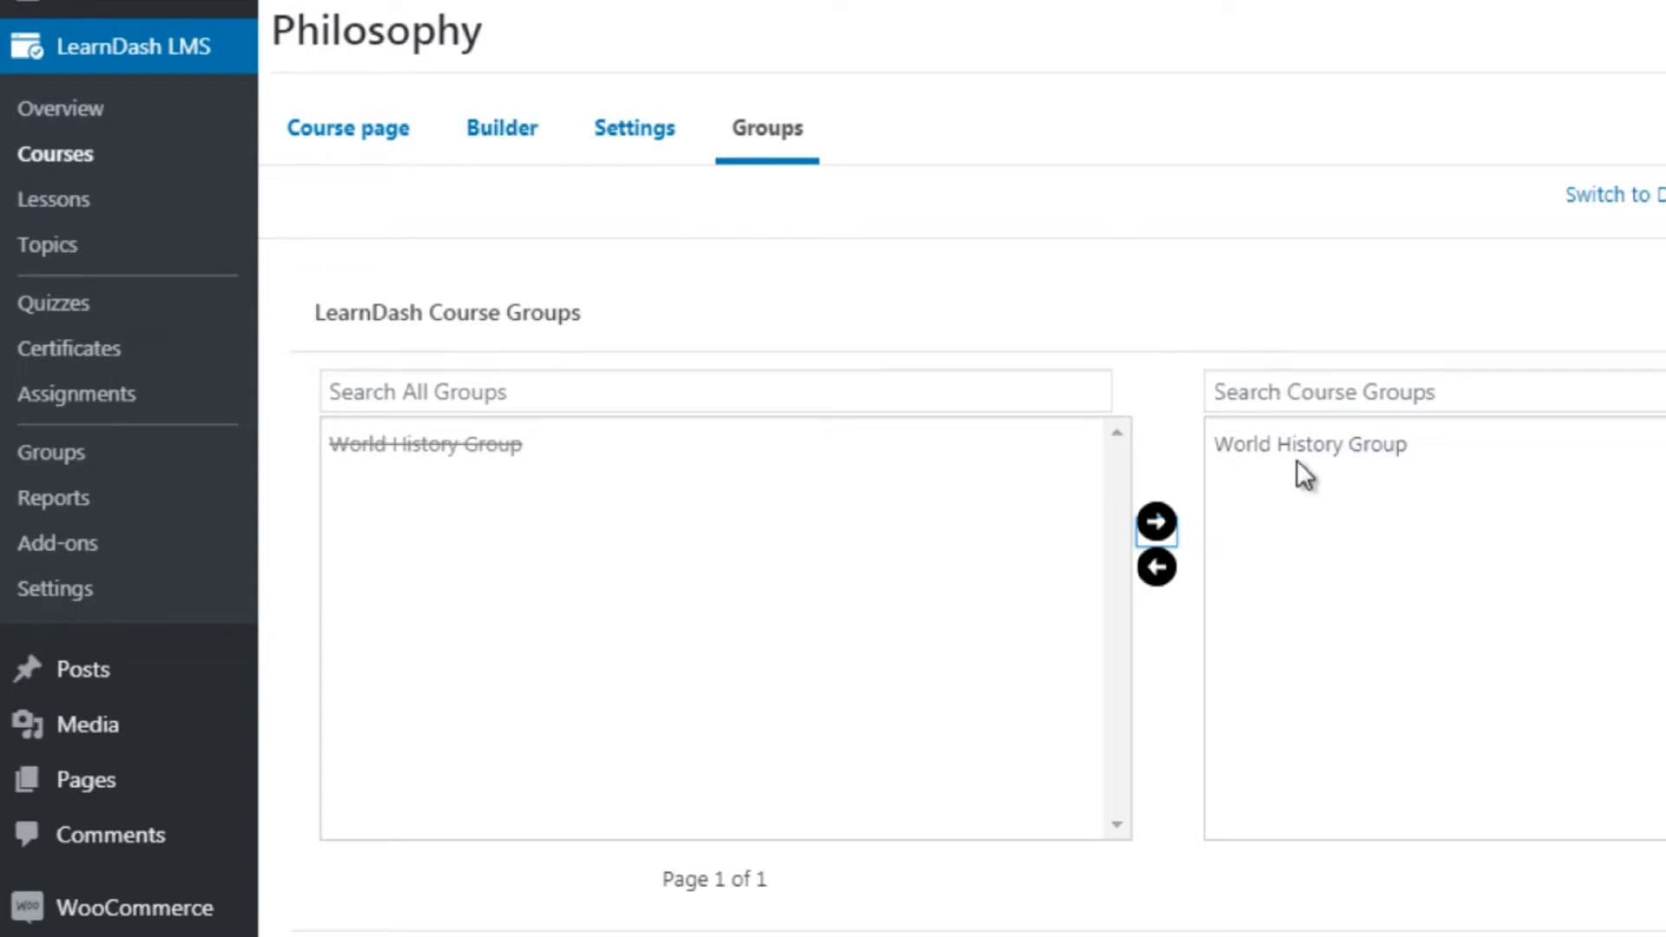
pyautogui.click(986, 257)
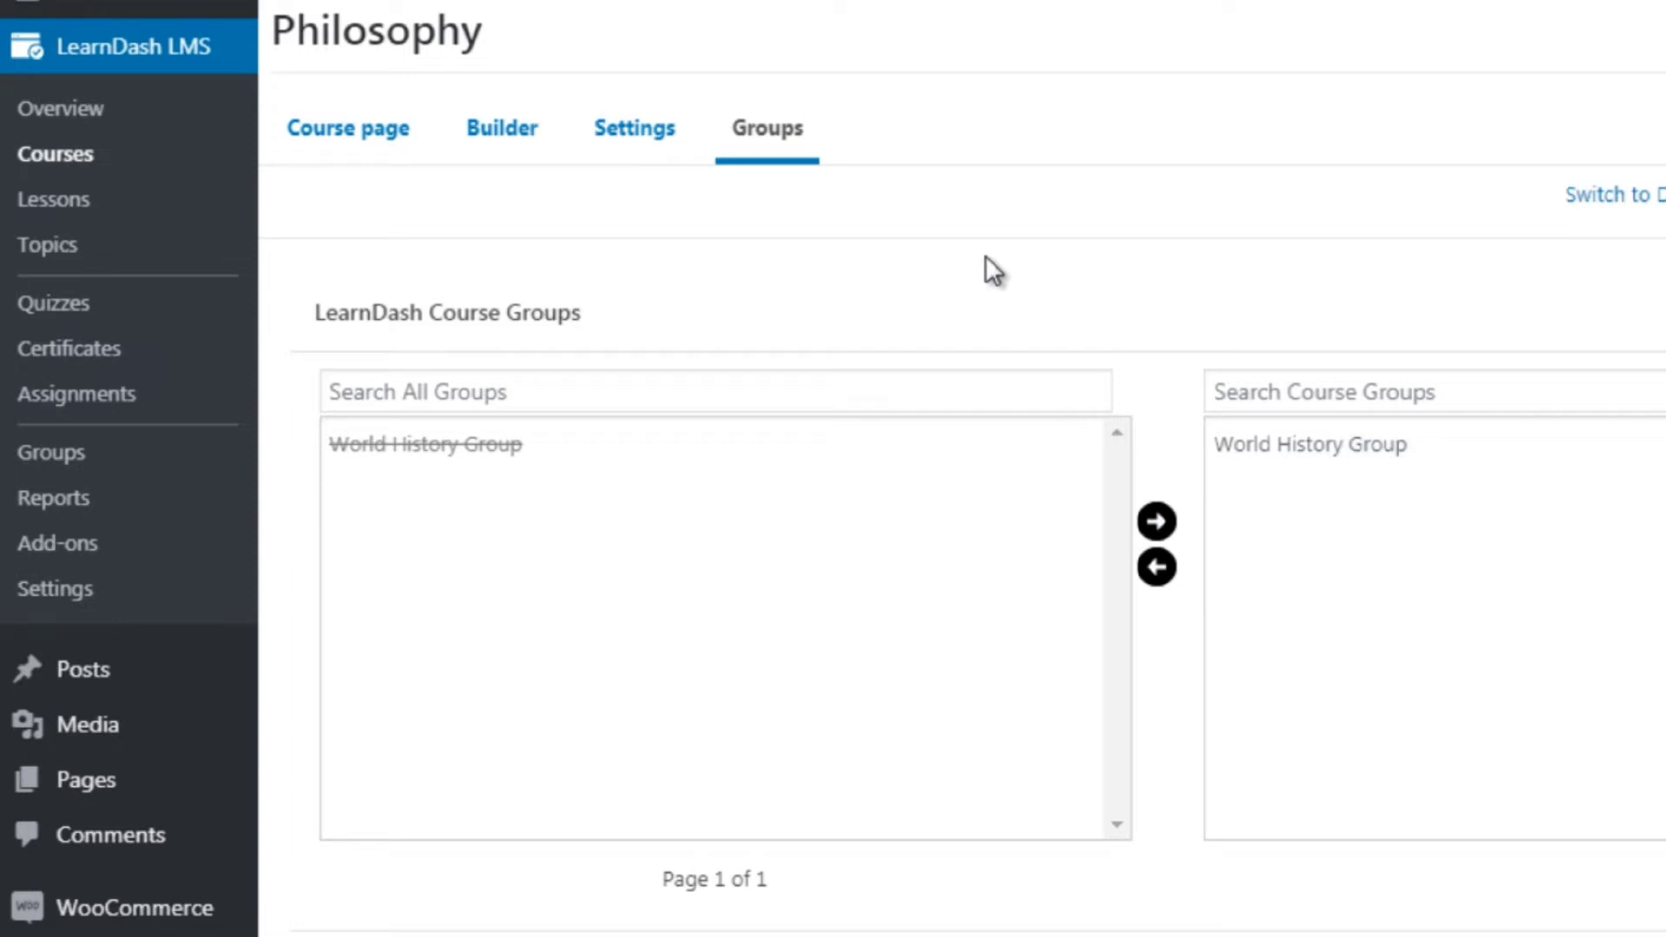
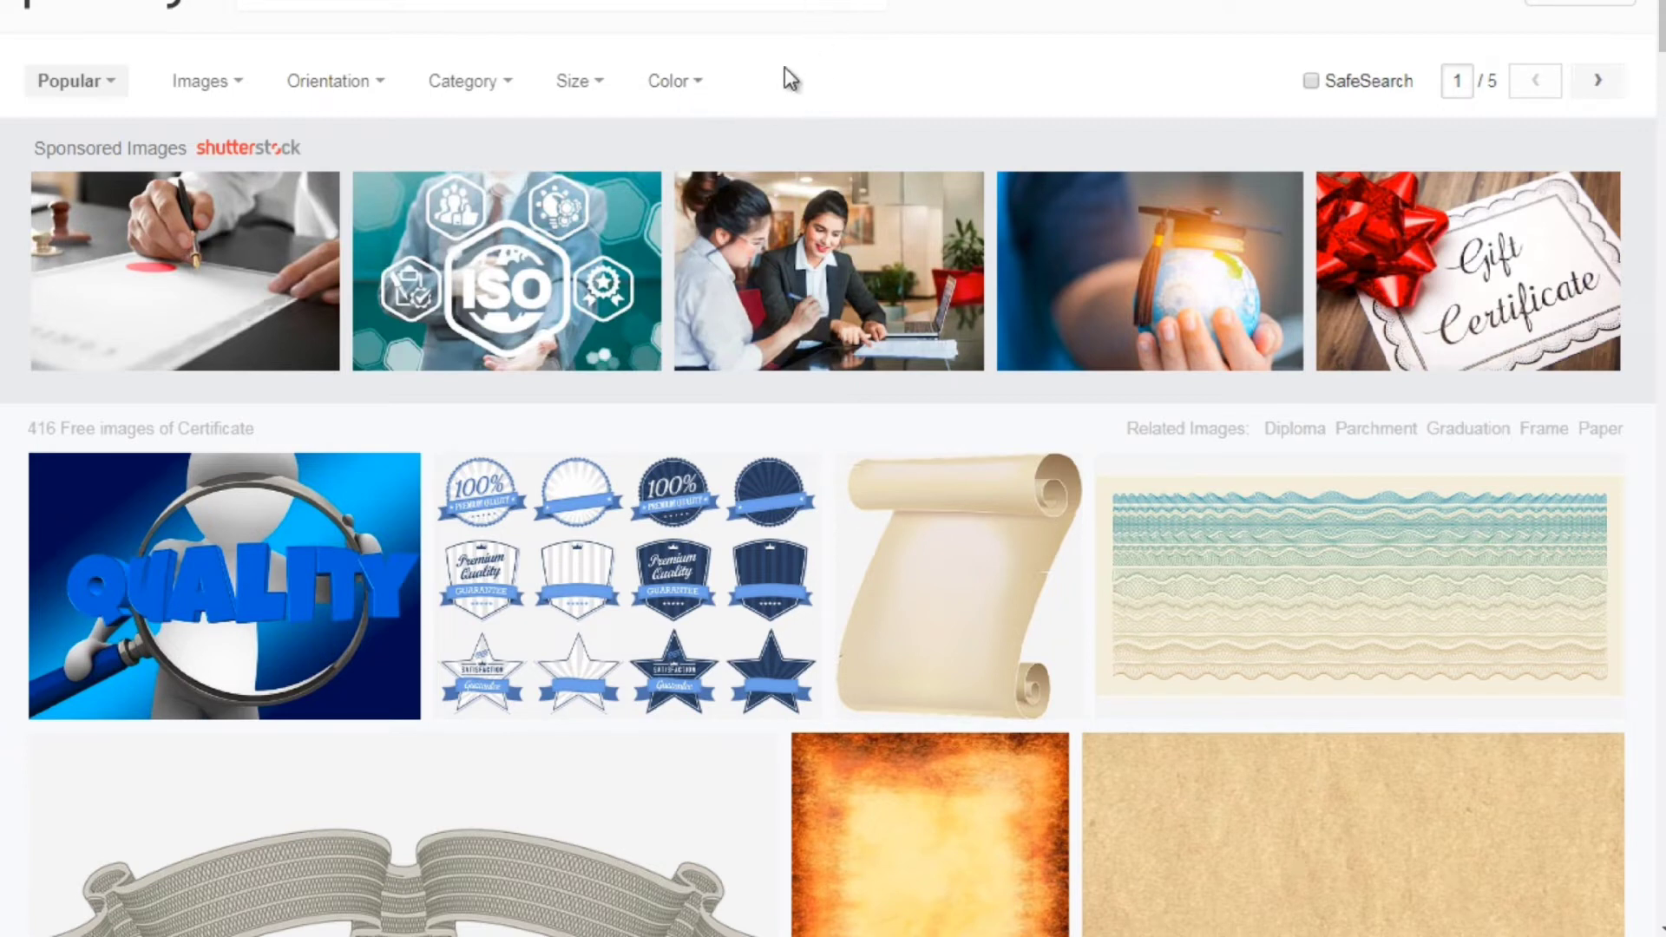
# Browse the Pixabay certificate image results for usable certificate backgrounds, borders and frames.
pyautogui.scroll(-12, 1662, 126)
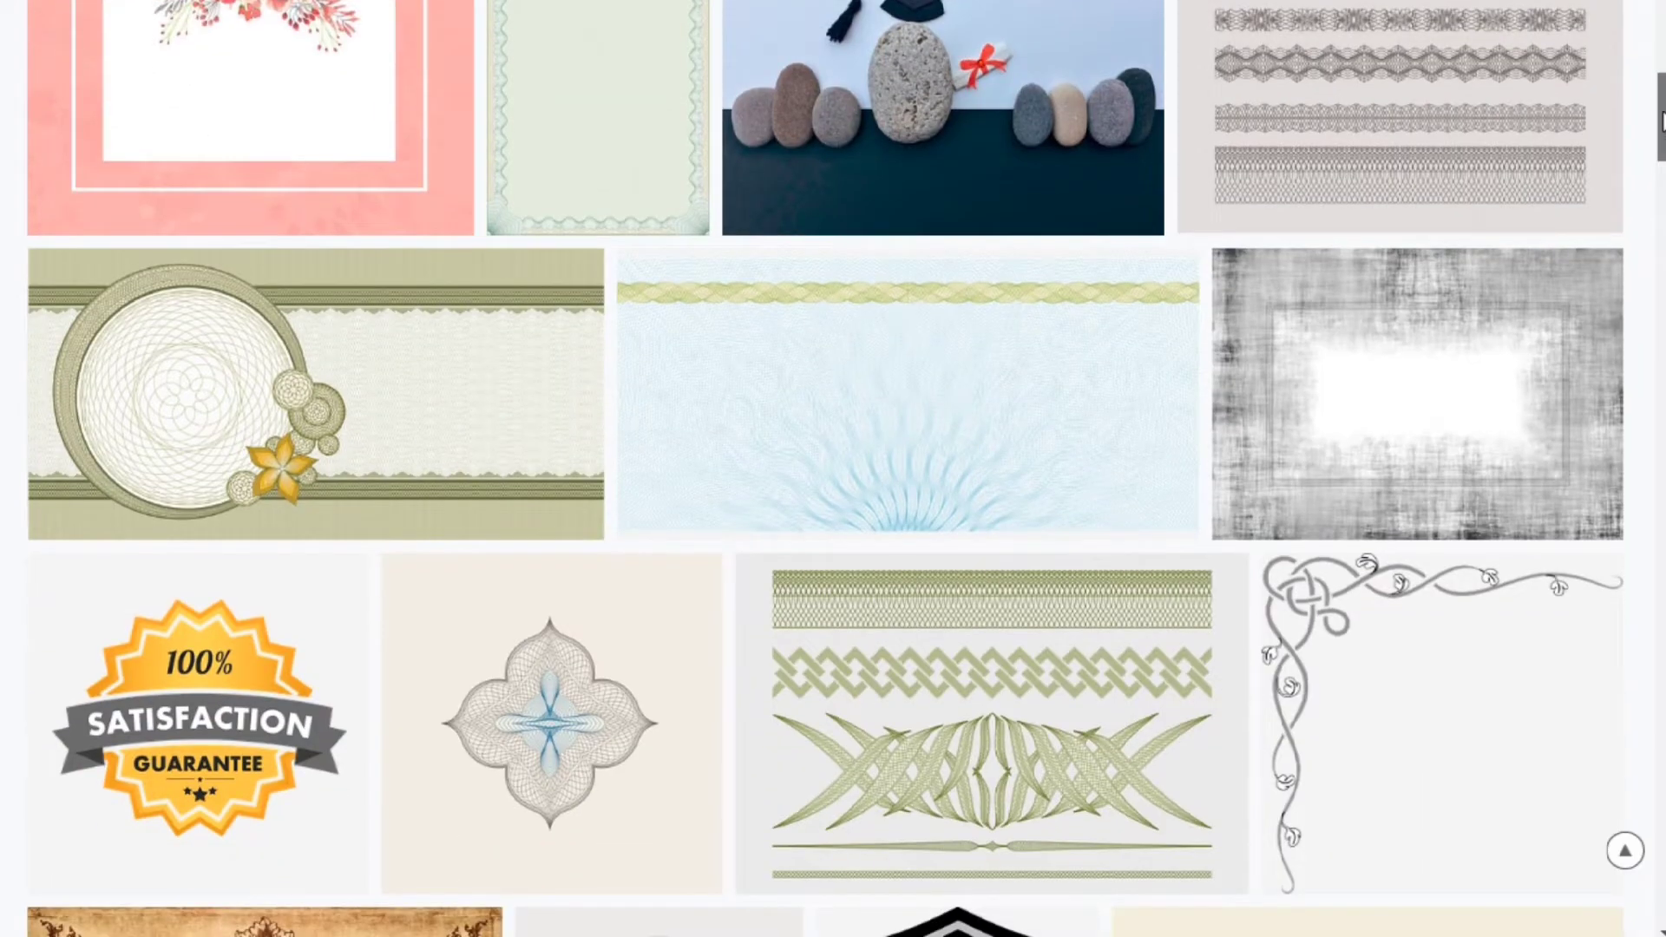
pyautogui.scroll(1, 1661, 122)
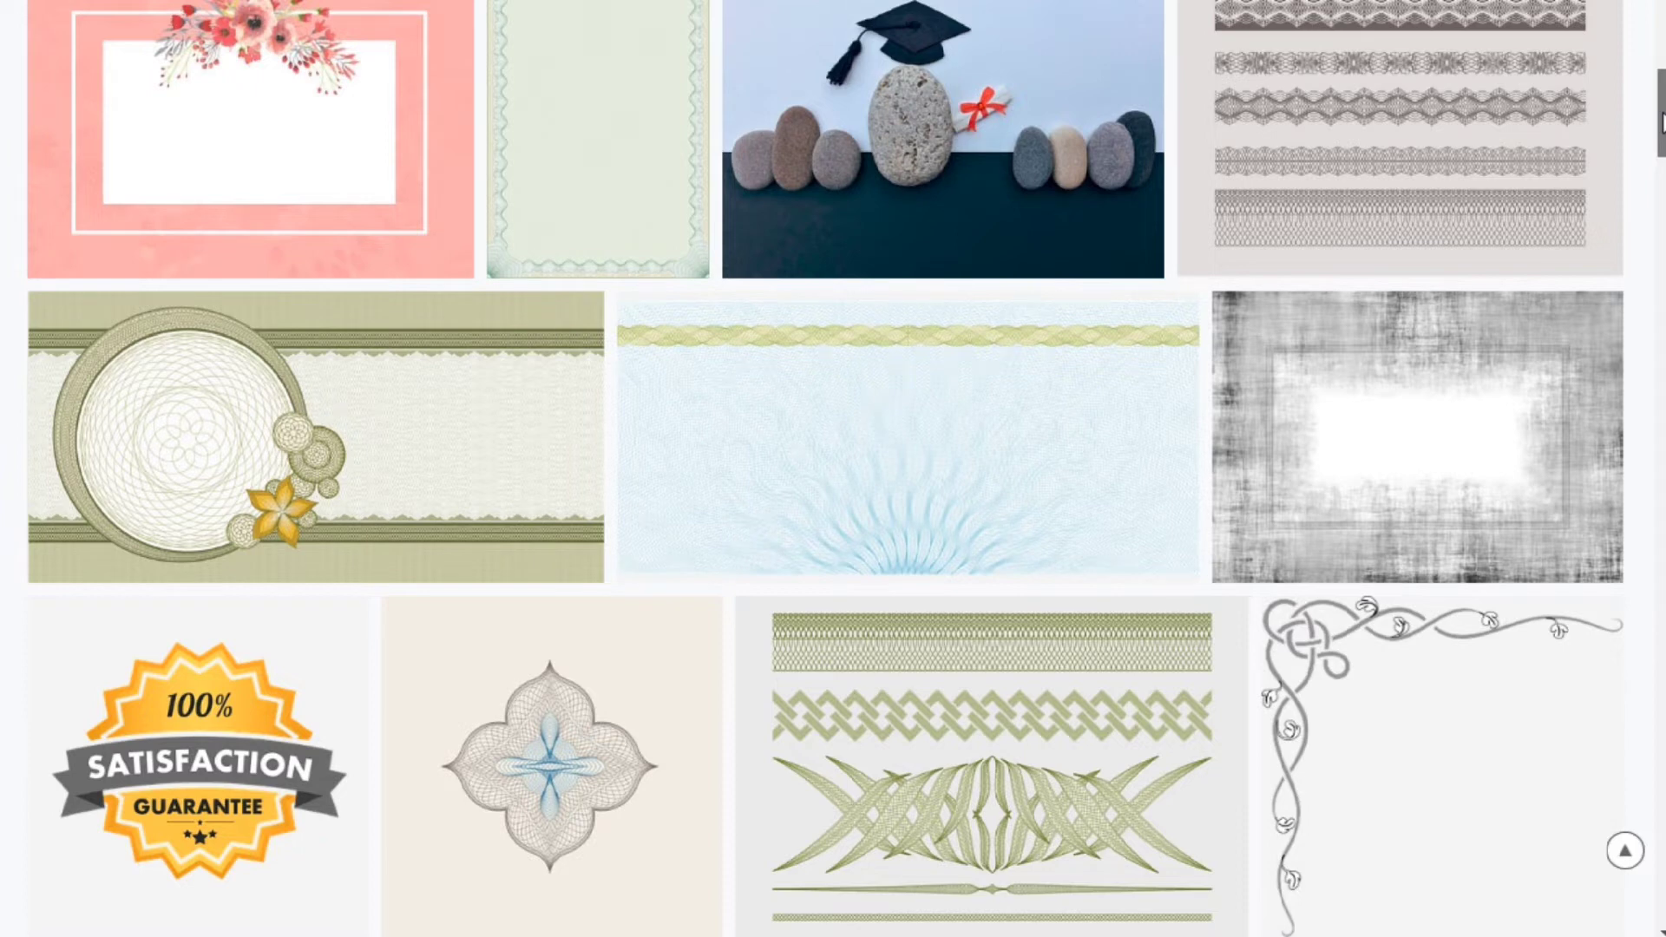
pyautogui.scroll(1, 1661, 122)
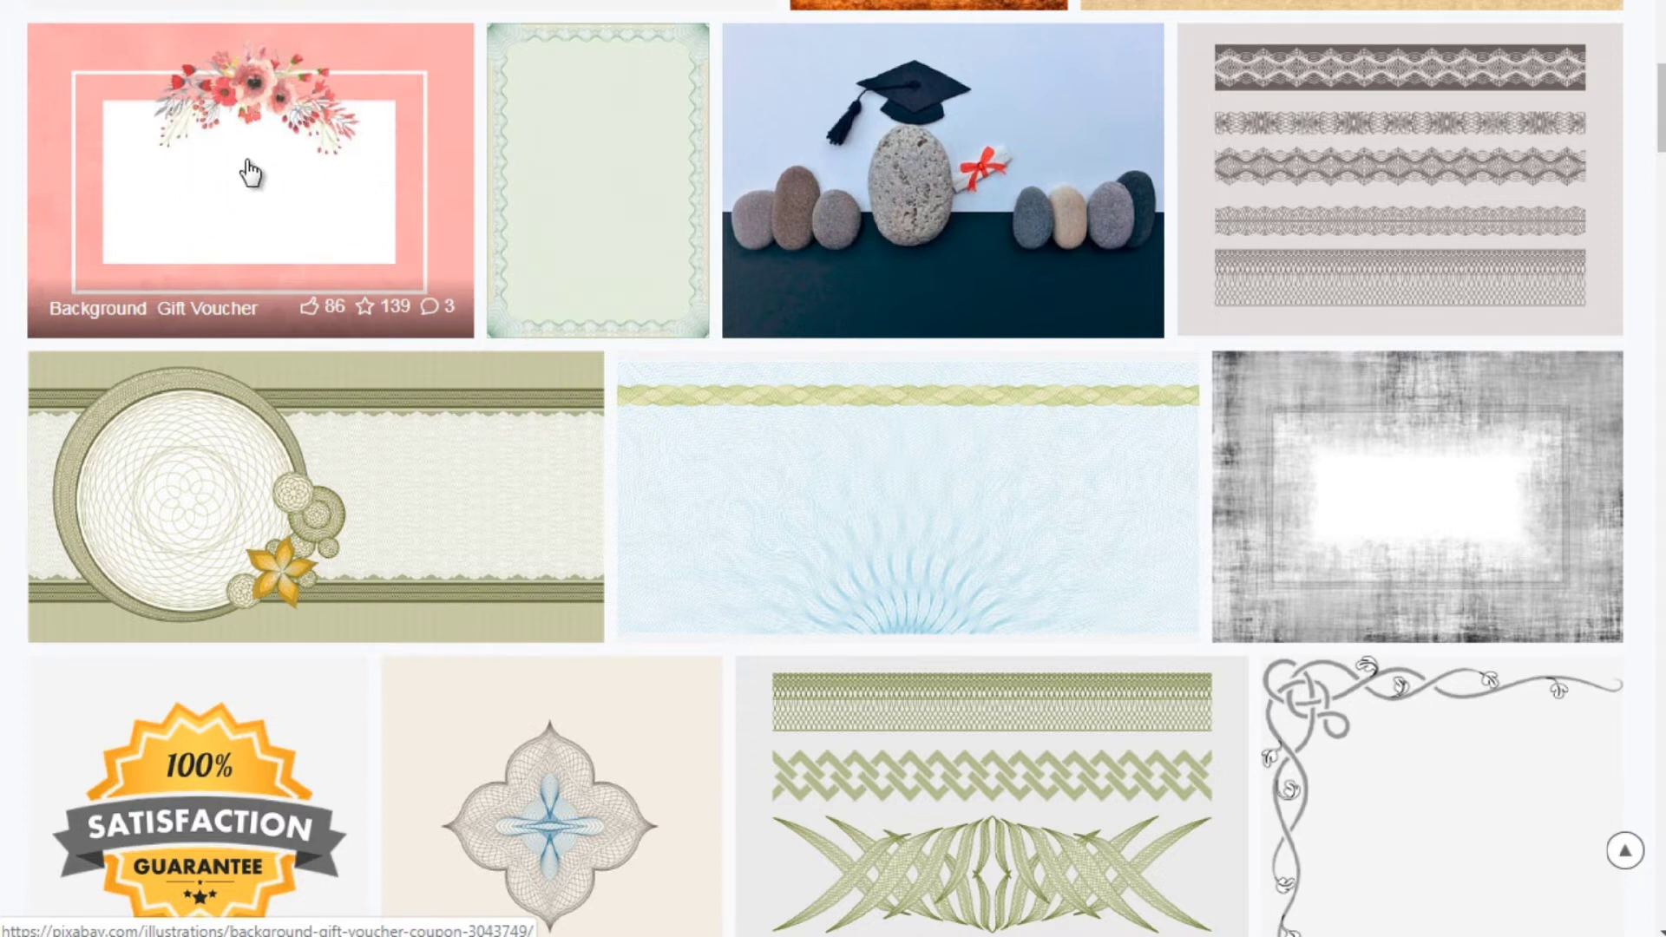
pyautogui.moveTo(1660, 122); pyautogui.dragTo(1660, 160)
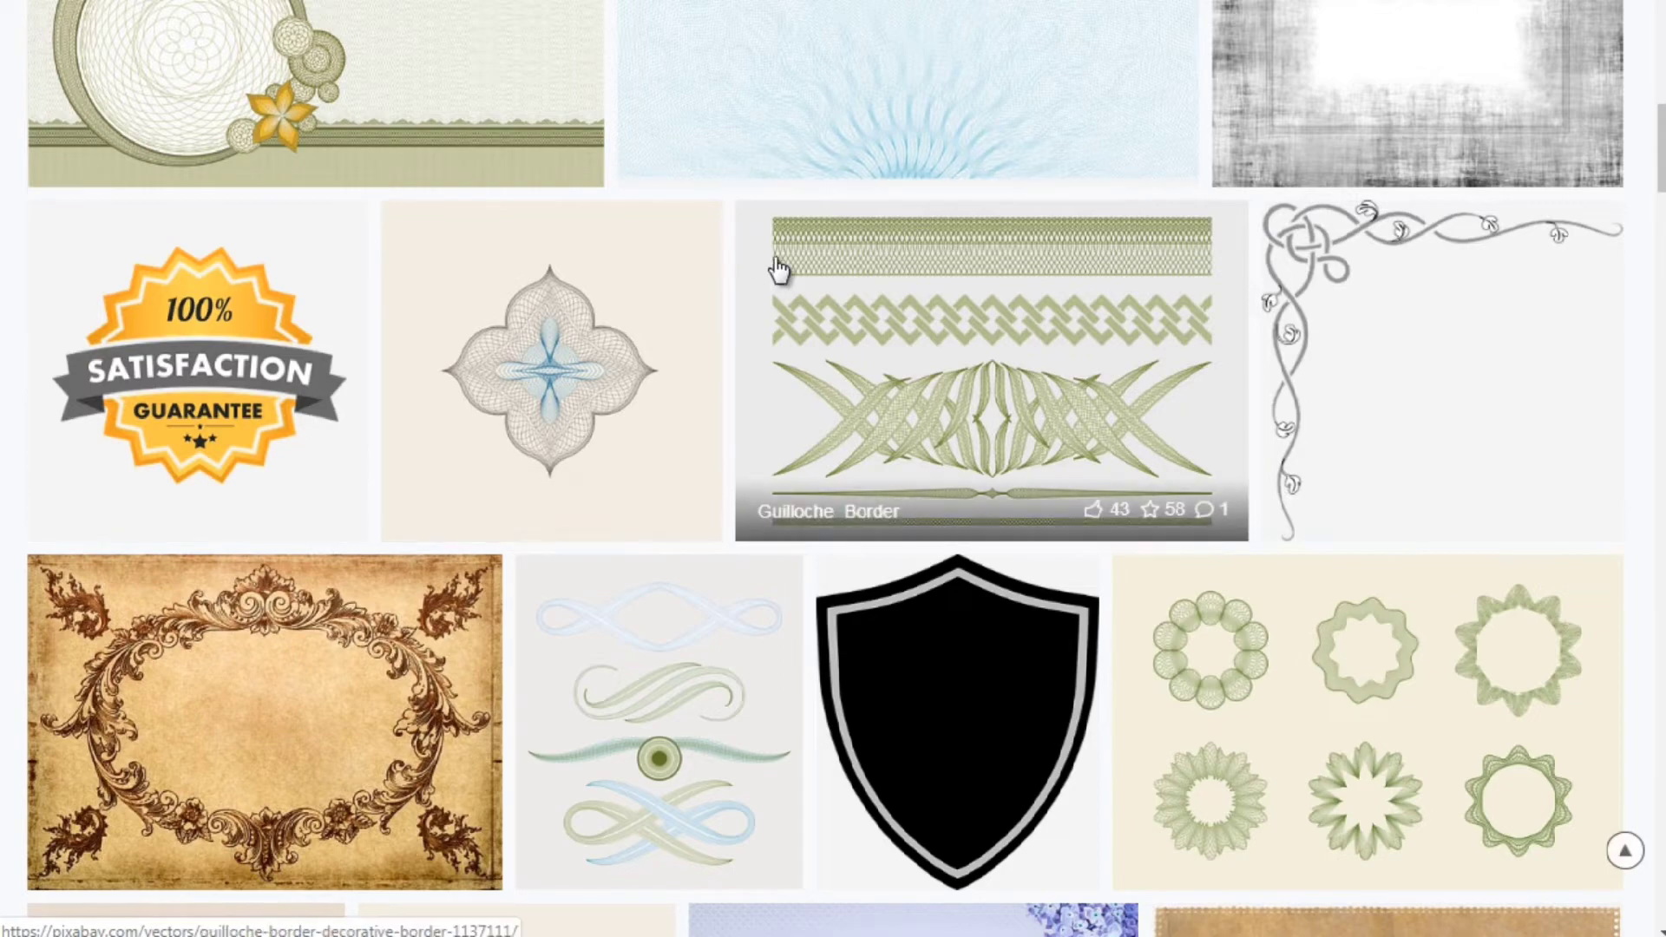
pyautogui.scroll(-10, 833, 469)
pyautogui.click(1625, 850)
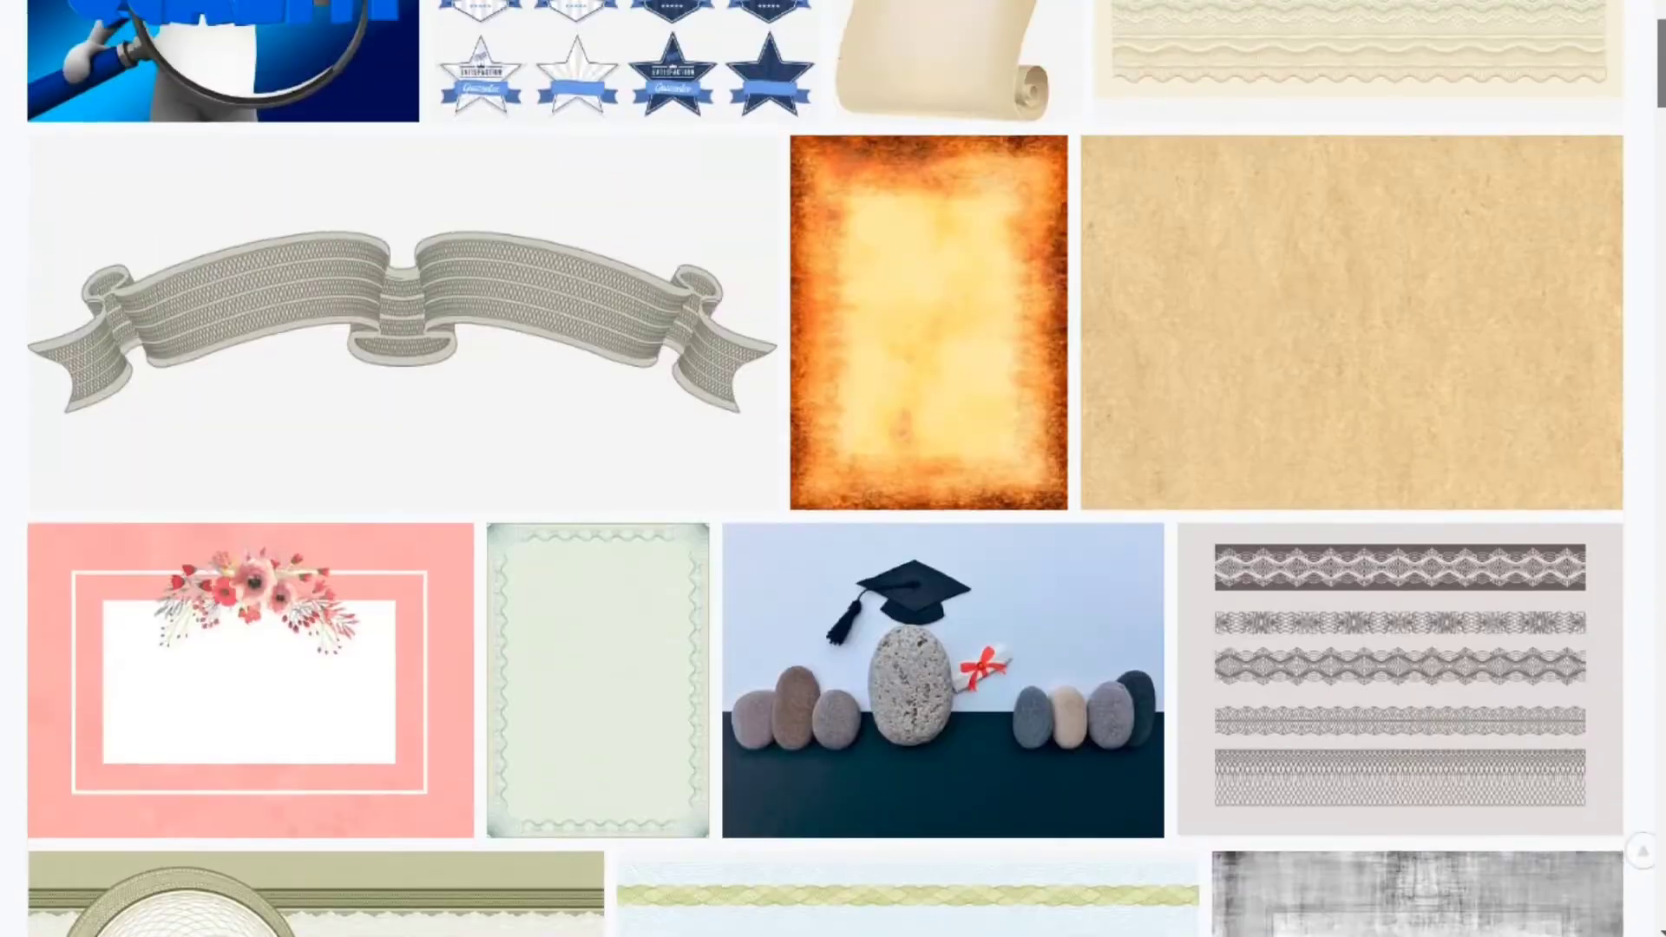
pyautogui.scroll(-15, 833, 468)
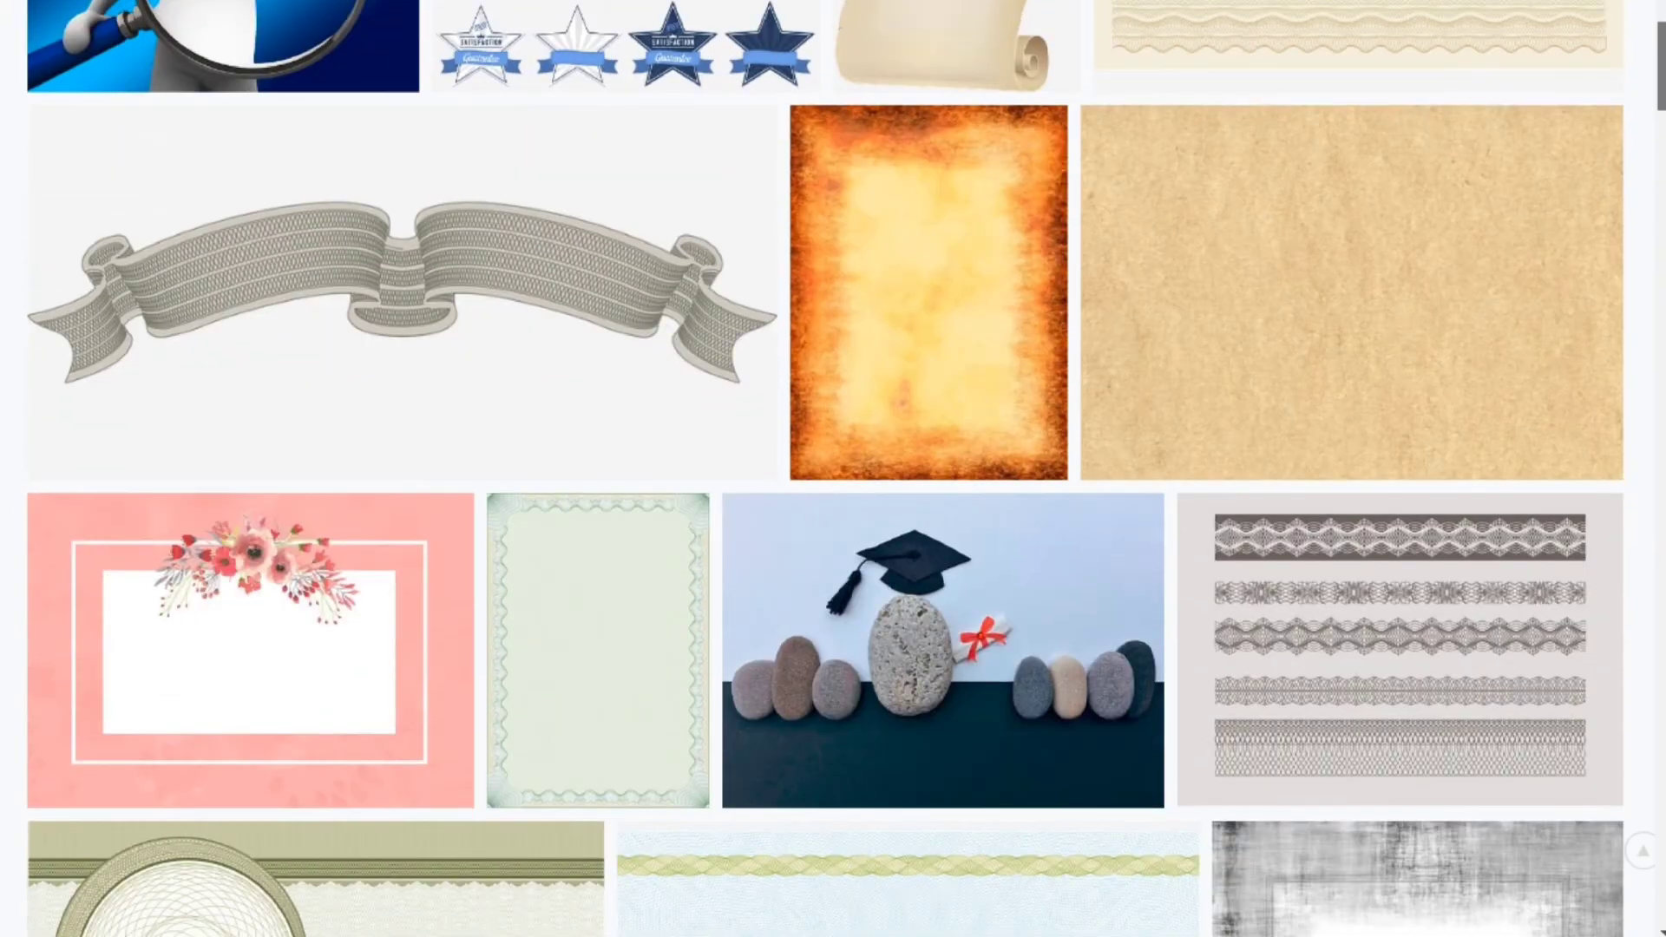
pyautogui.scroll(-6, 833, 468)
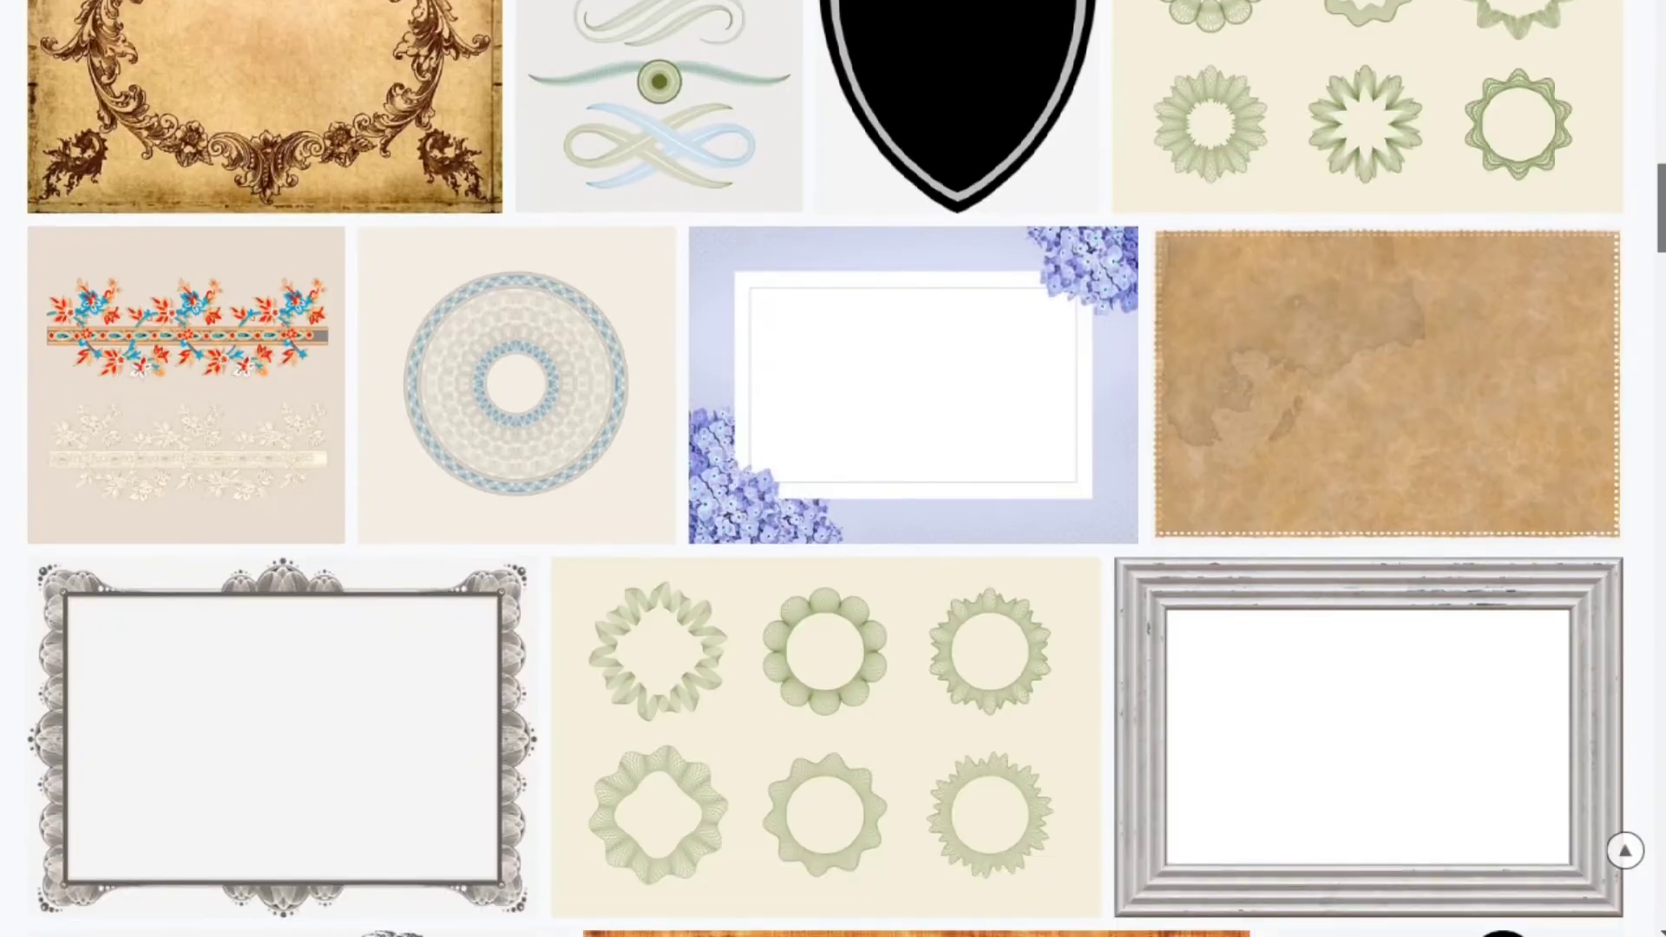
pyautogui.scroll(-7, 833, 469)
pyautogui.scroll(20, 715, 14)
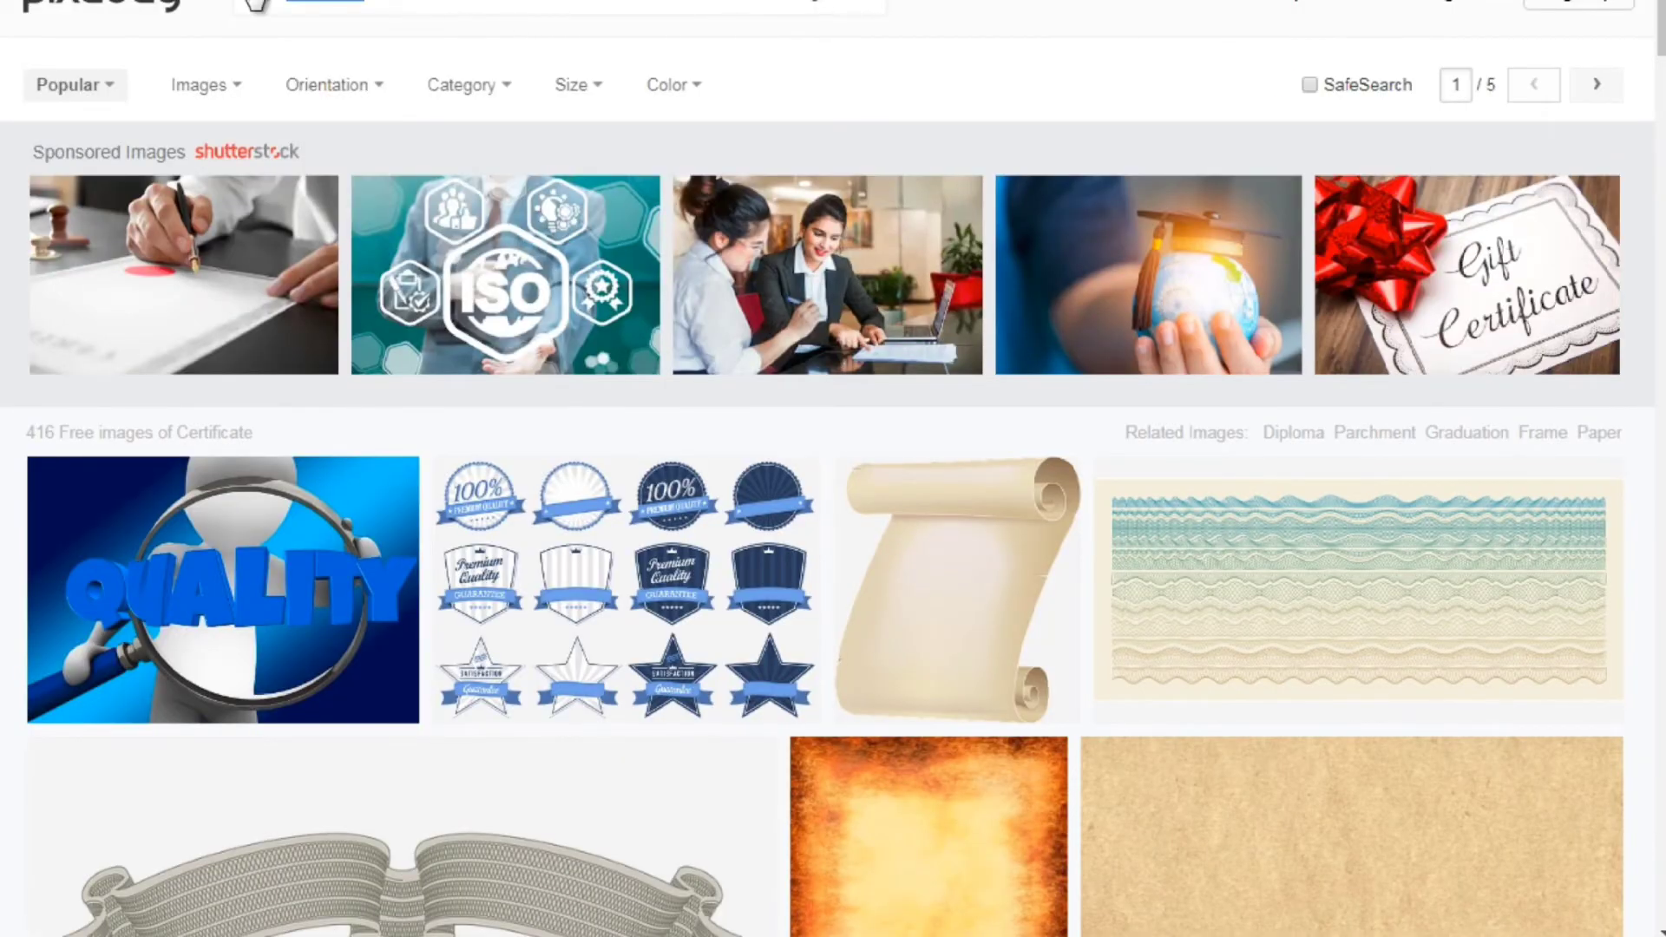
# Search Pixabay for "graduate" images.
pyautogui.write('graduat')
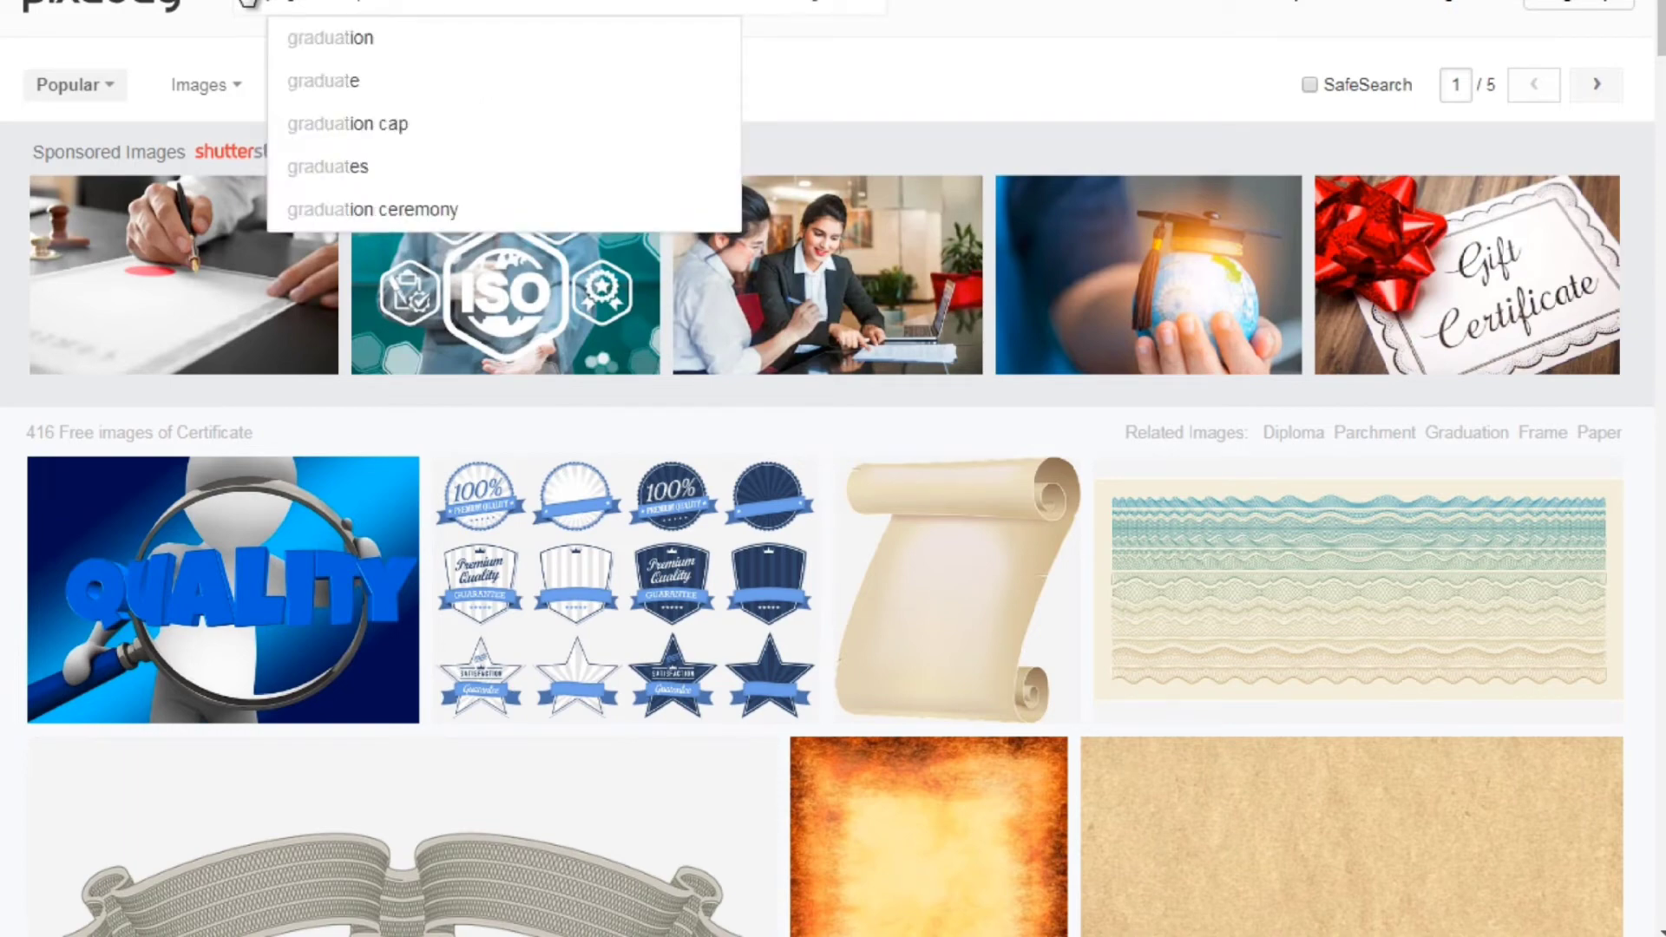
pyautogui.write('e')
pyautogui.press('Return')
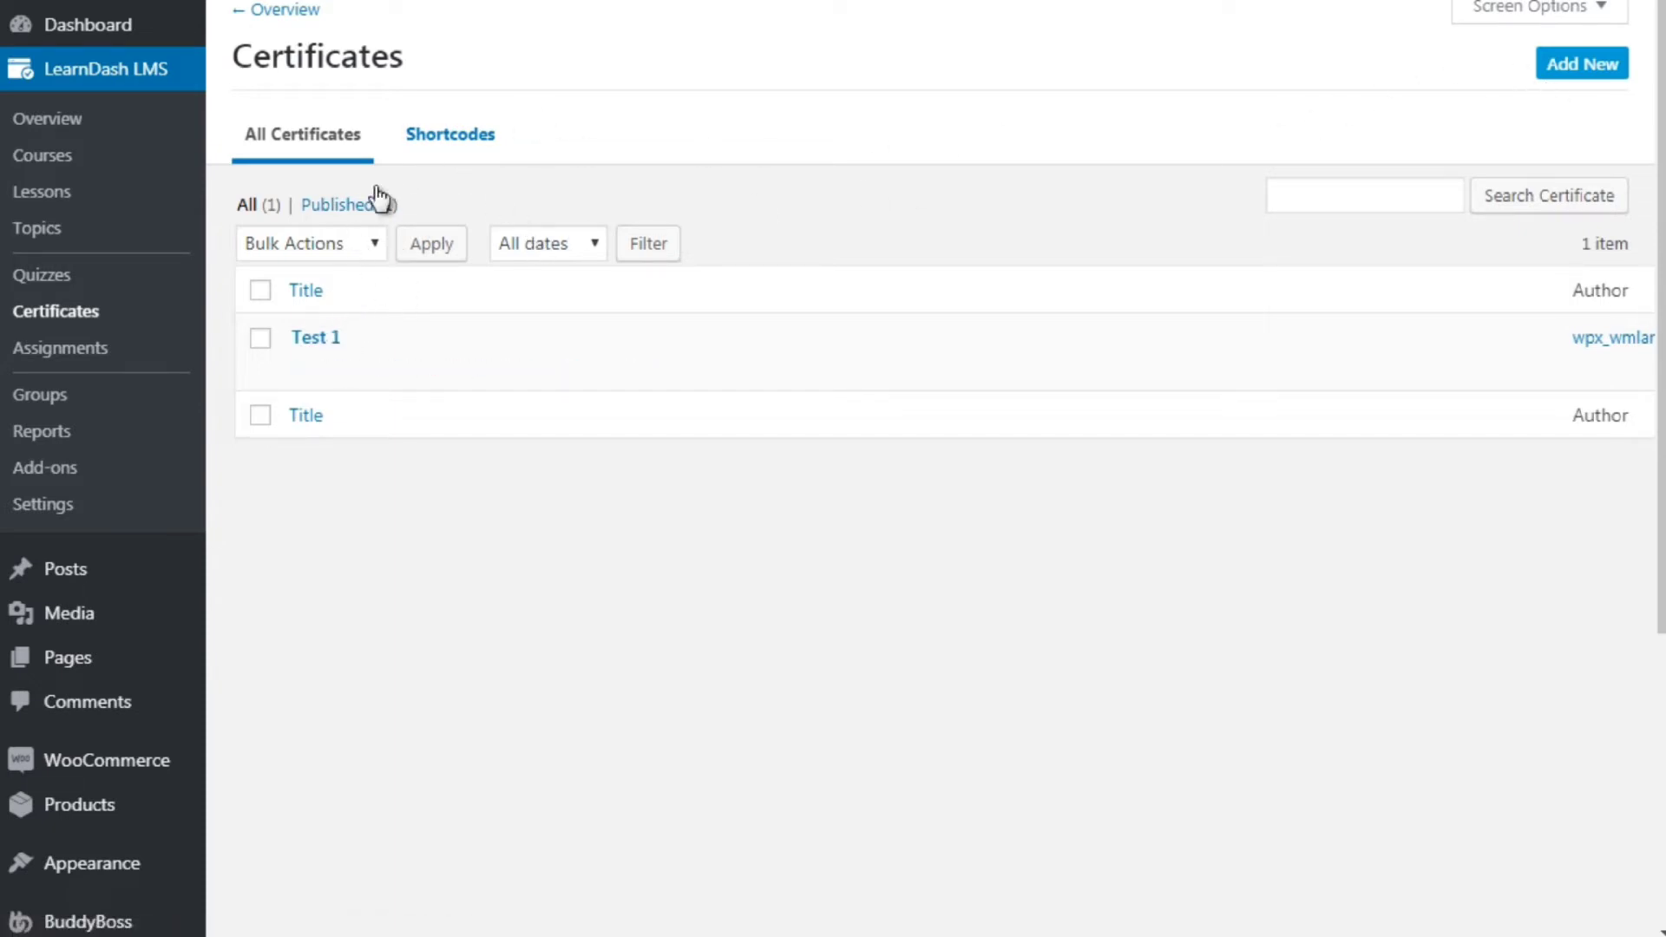
# Open the Test 1 certificate for editing and examine its background and name shortcode in the visual editor.
pyautogui.moveTo(312, 371)
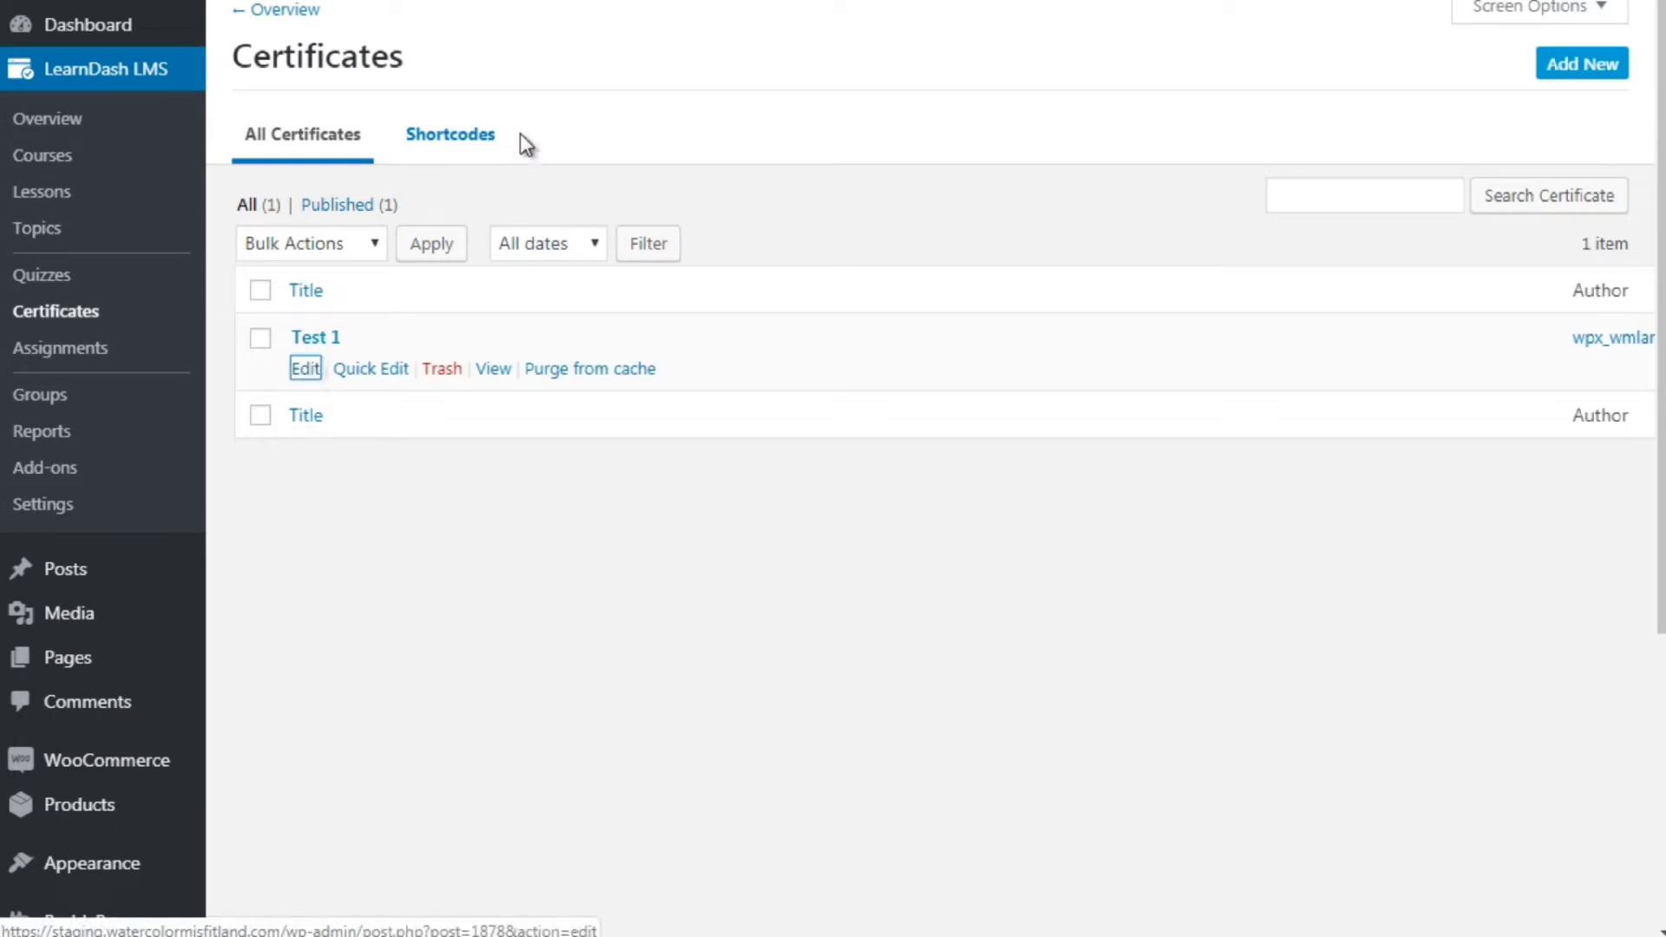
pyautogui.click(460, 137)
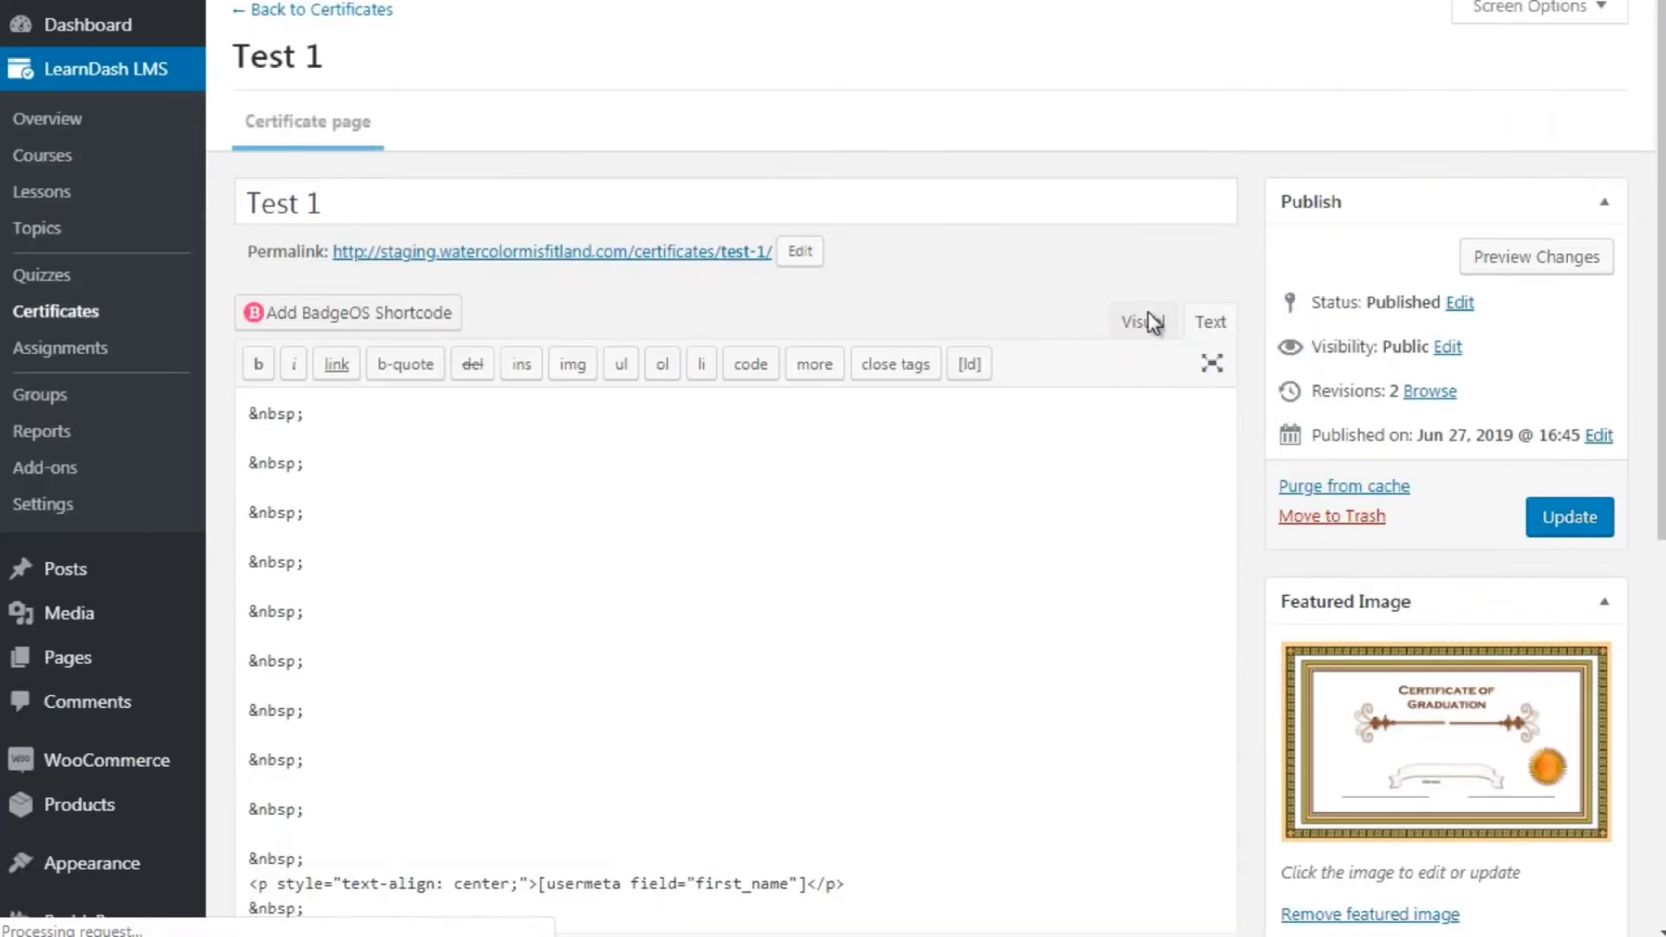
pyautogui.click(1144, 322)
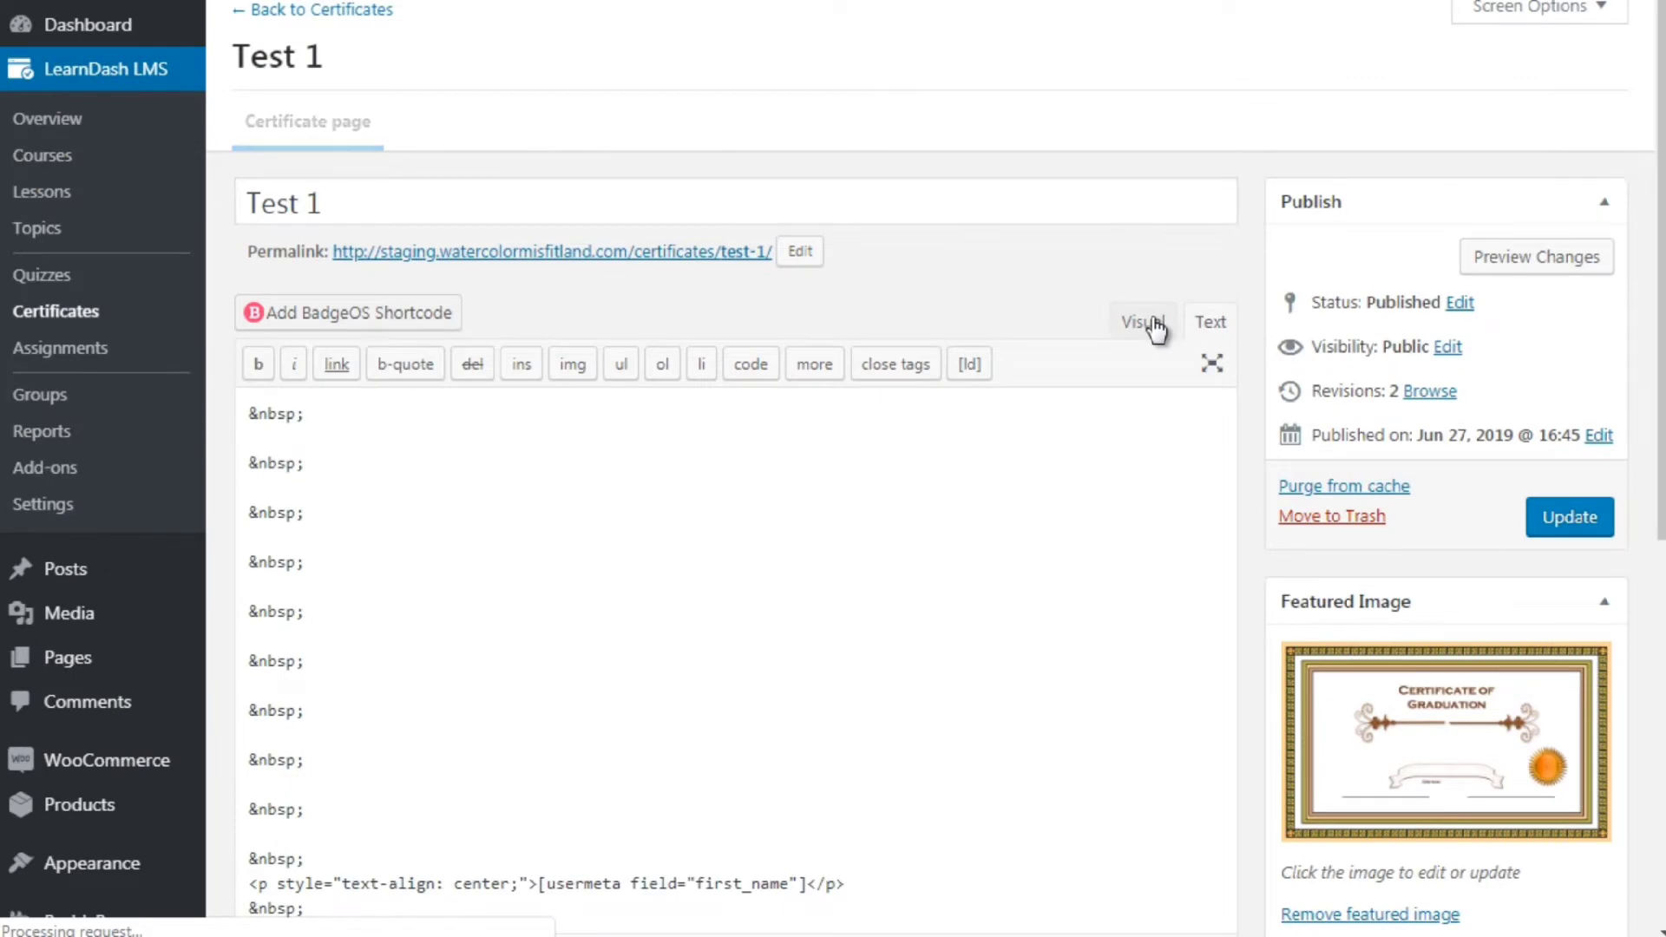
pyautogui.moveTo(1662, 264); pyautogui.dragTo(1659, 354)
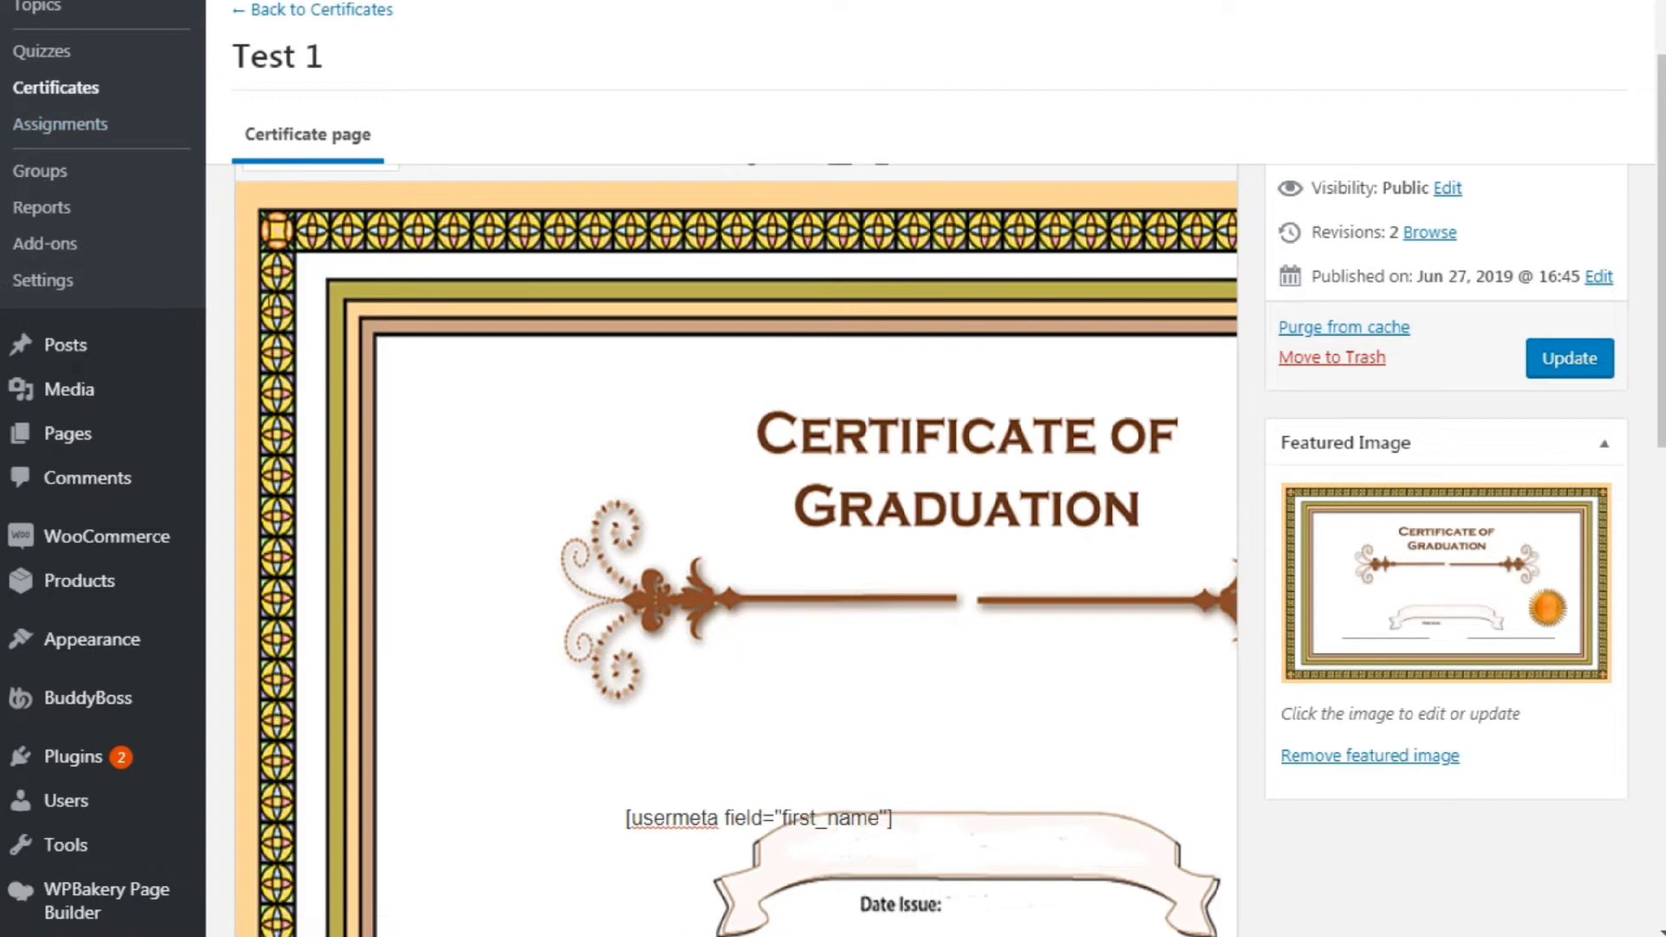
pyautogui.scroll(3, 736, 551)
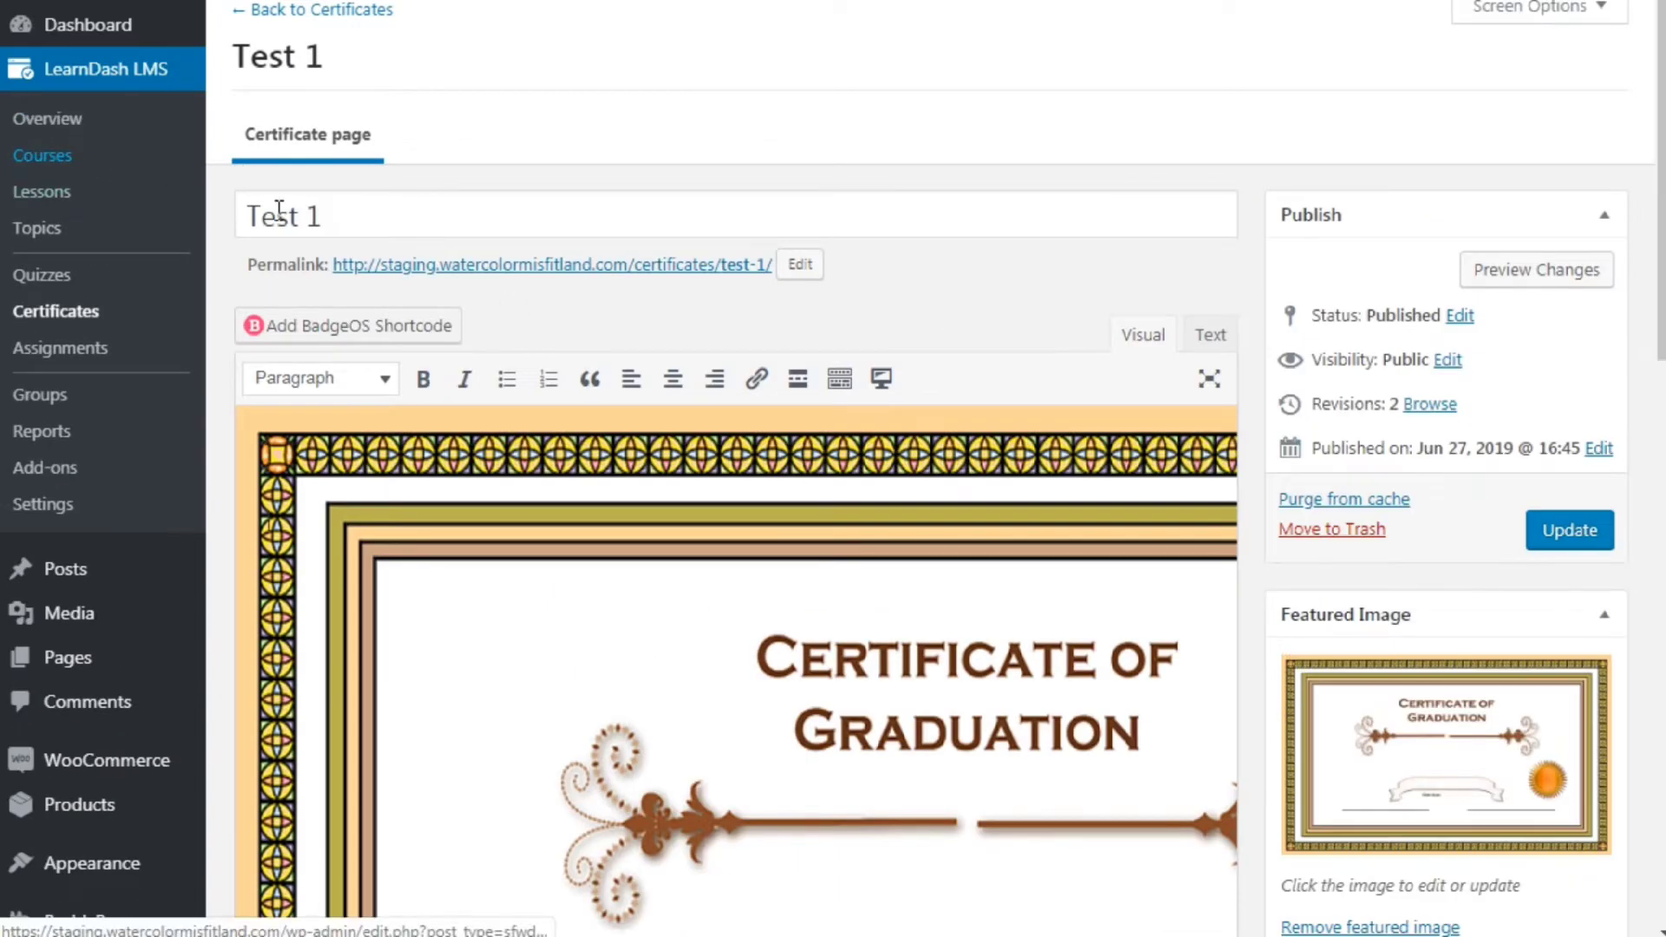
# Assign Test 1 as the Philosophy course's certificate in the course settings and update the course.
pyautogui.rightClick(122, 165)
pyautogui.click(156, 172)
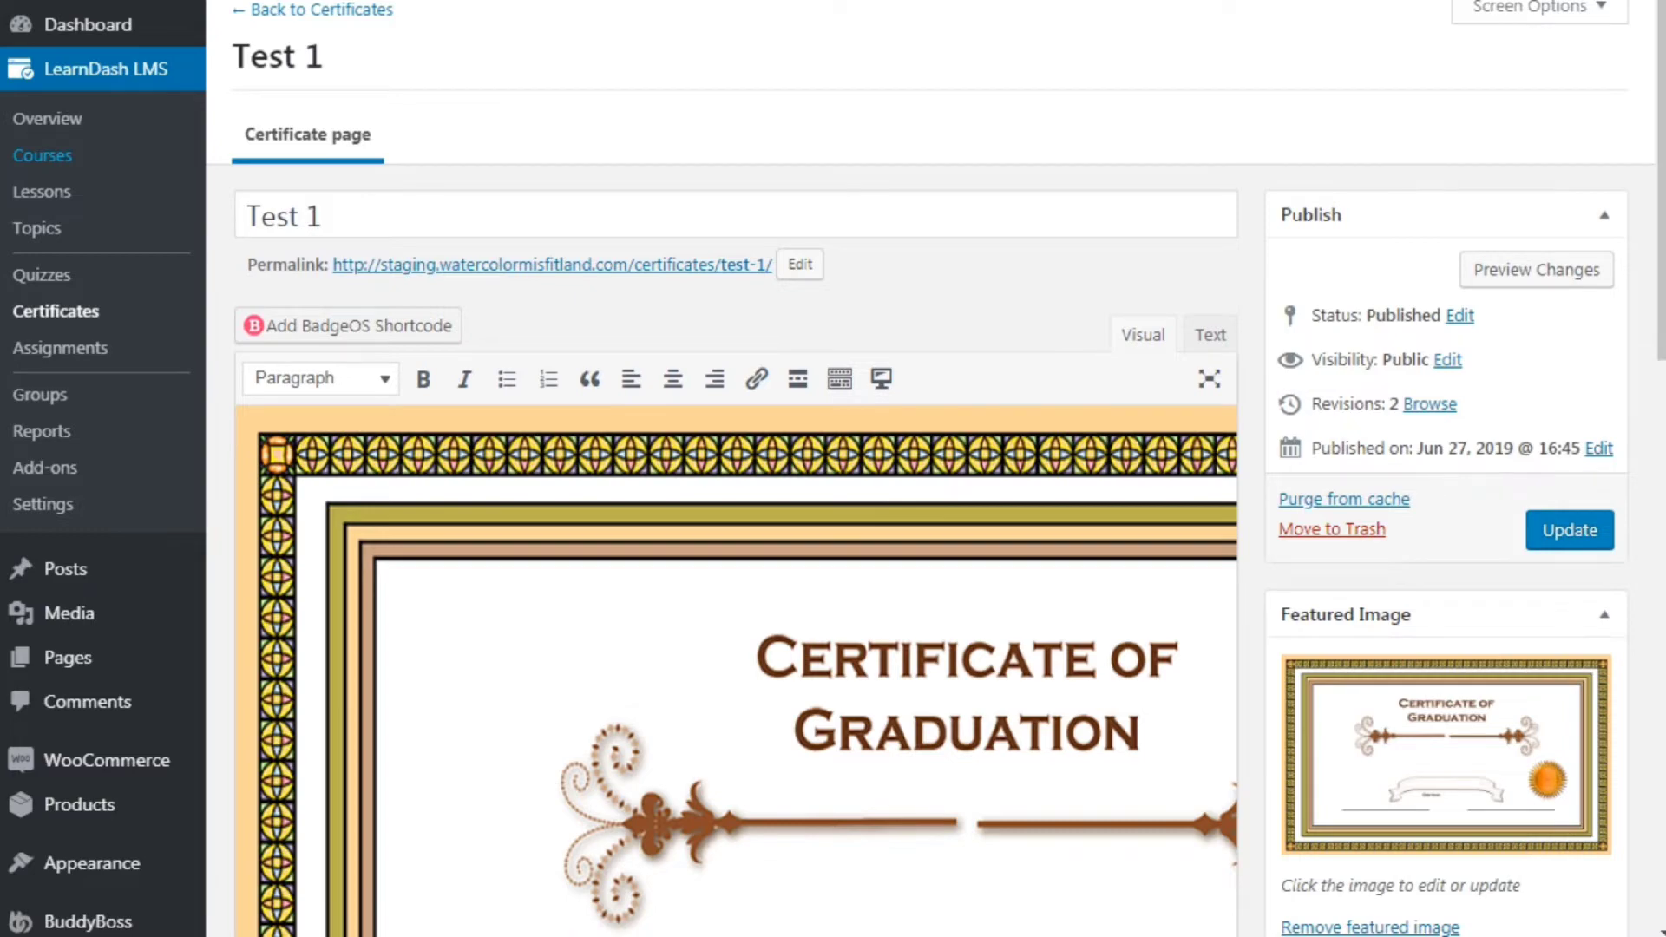
pyautogui.hotkey('ctrl', 'Tab')
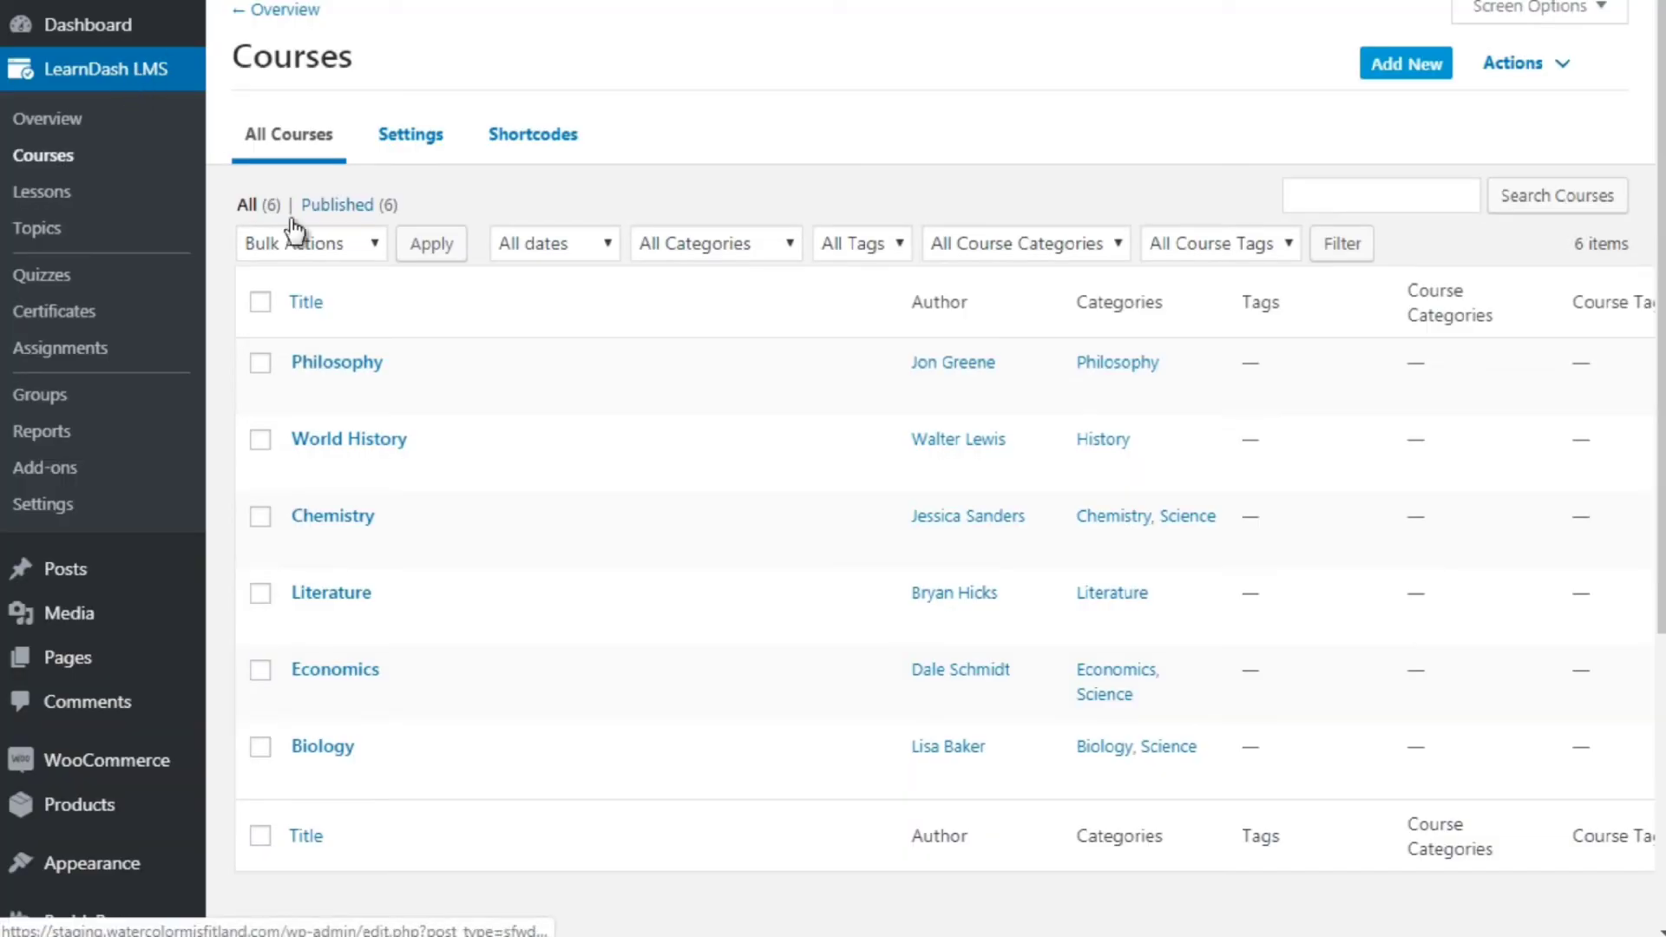
pyautogui.click(309, 396)
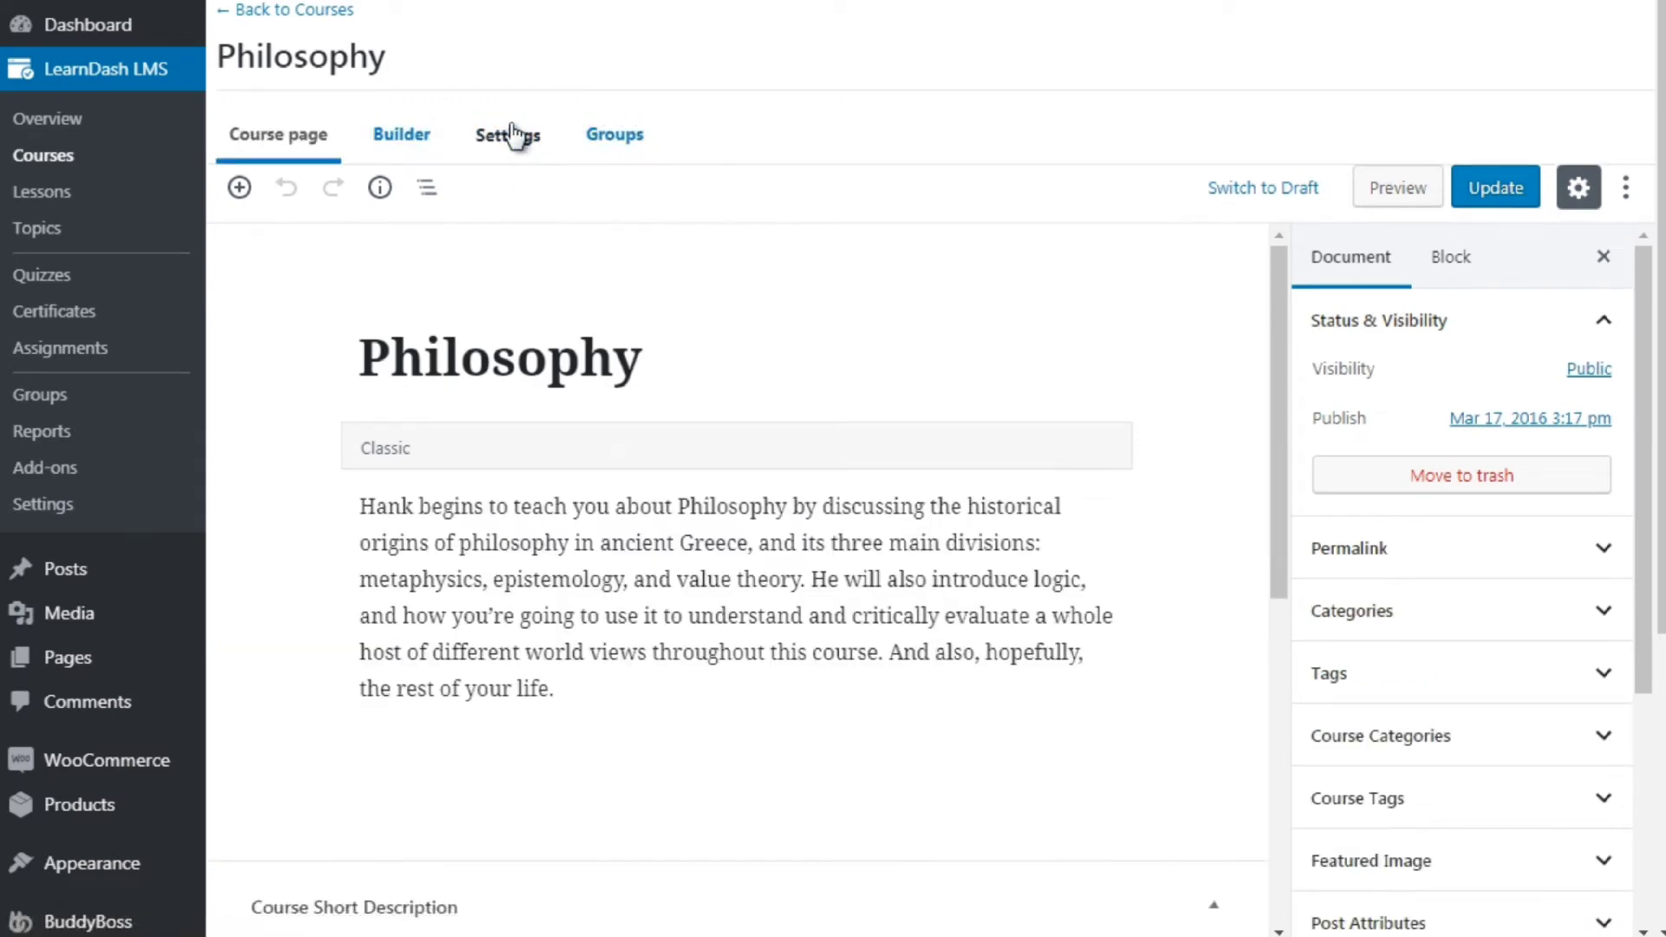
pyautogui.click(510, 134)
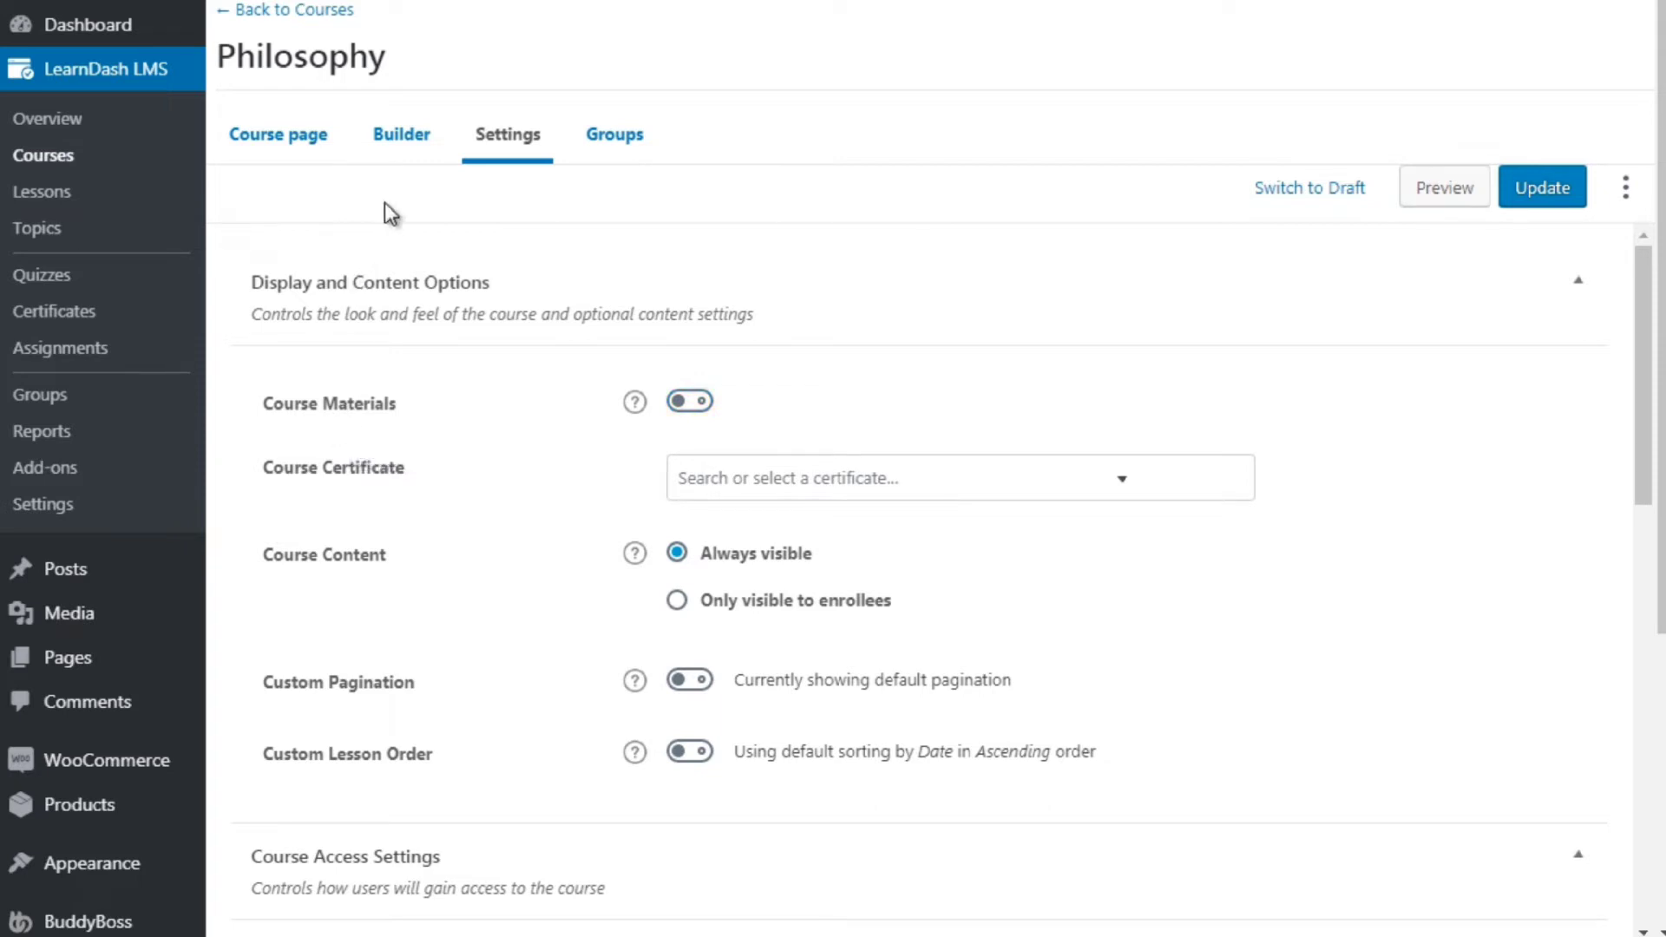
pyautogui.click(780, 488)
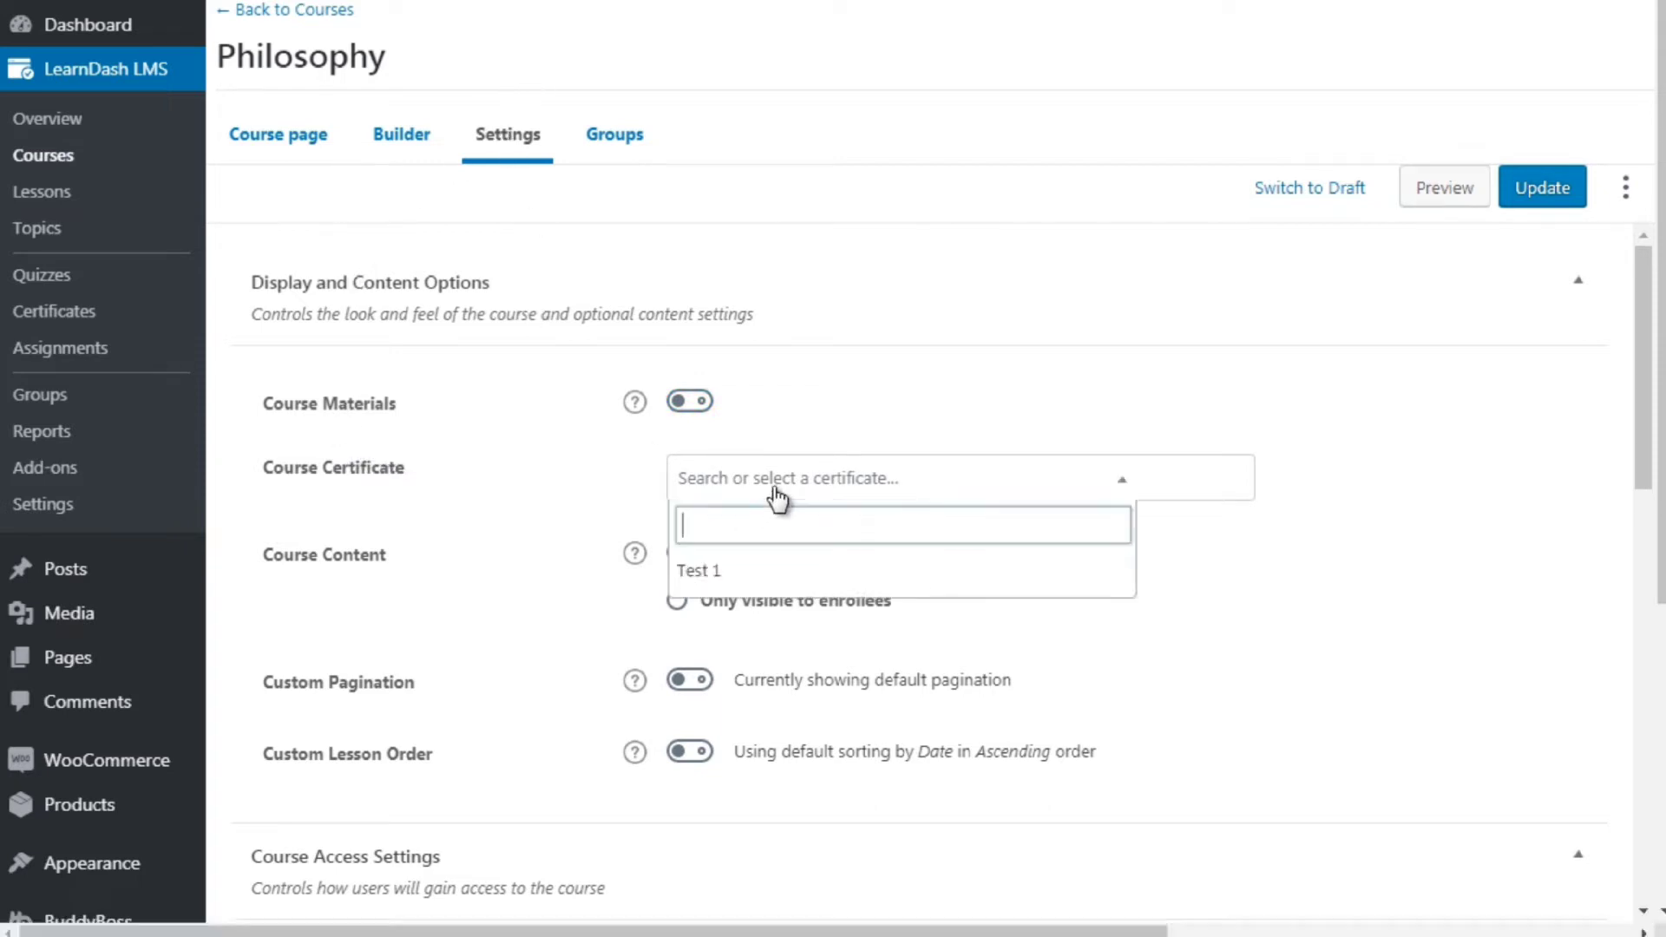
pyautogui.click(740, 579)
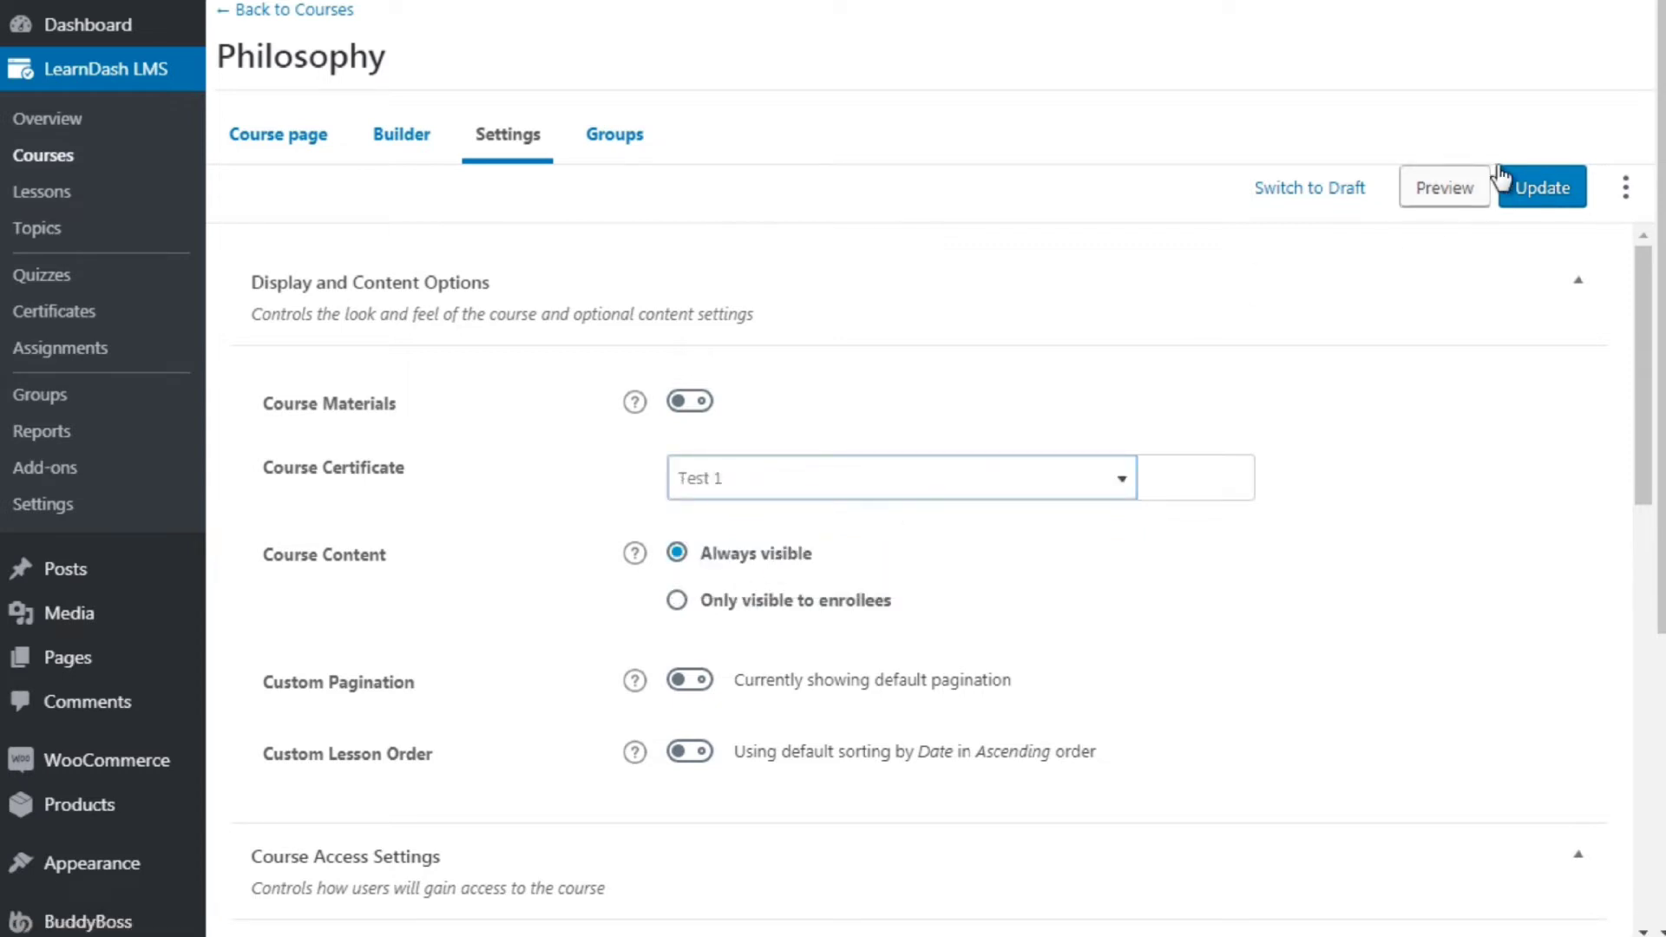
pyautogui.click(1530, 187)
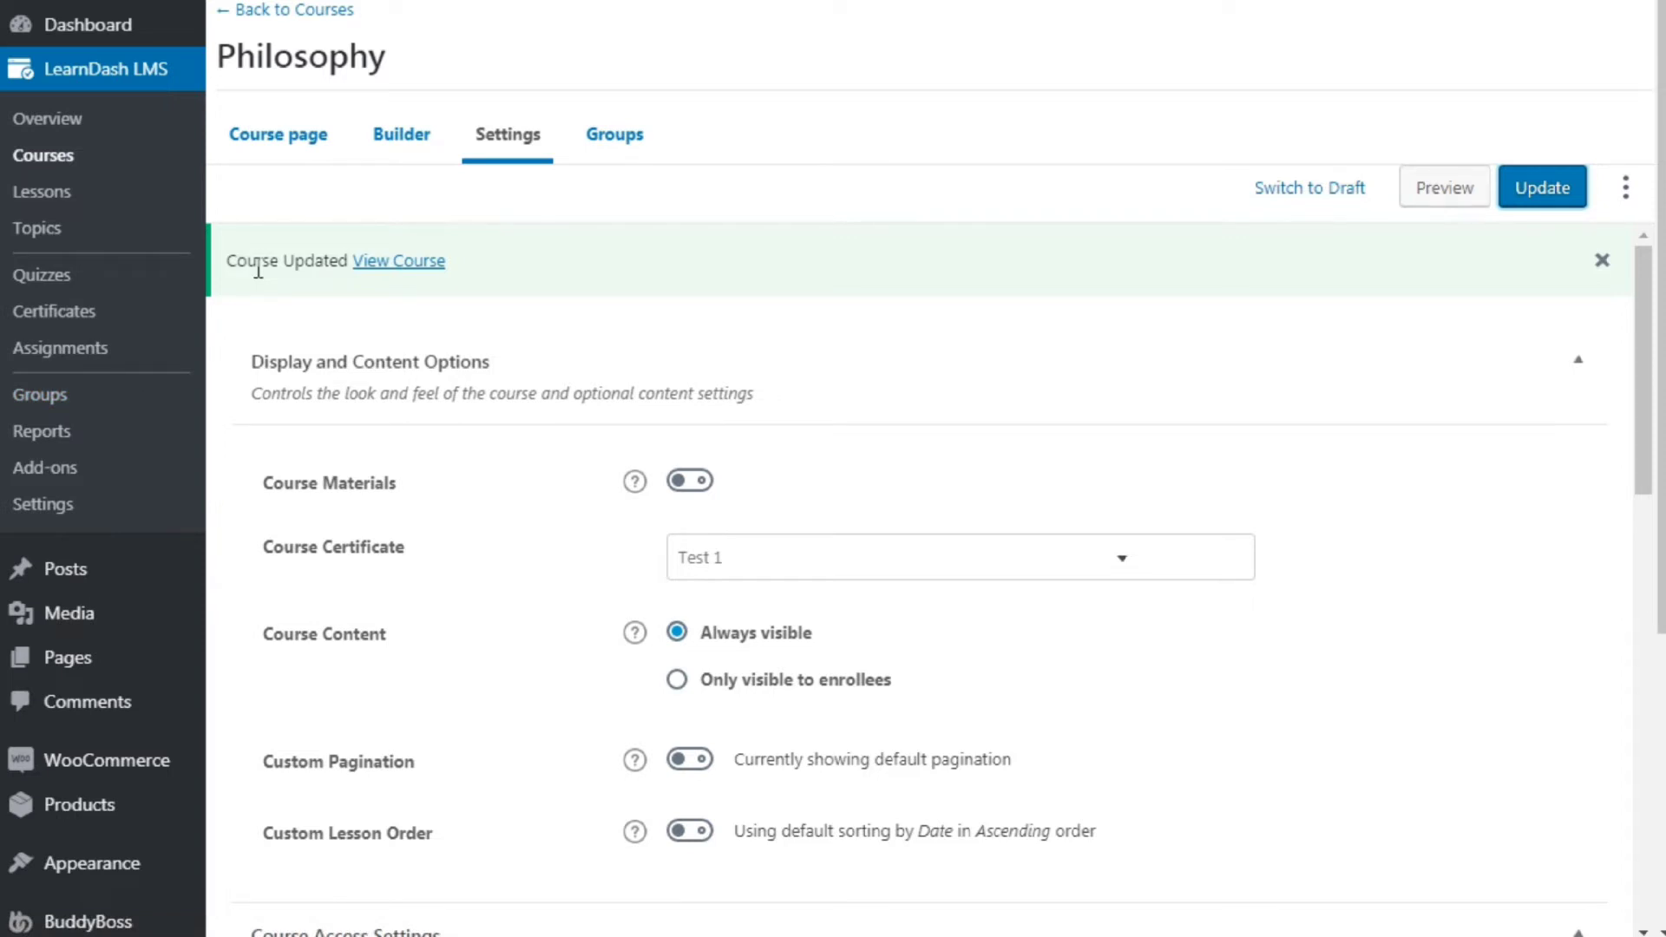
# Reopen the Test 1 certificate for editing and inspect where its first-name shortcode sits on the design.
pyautogui.click(53, 311)
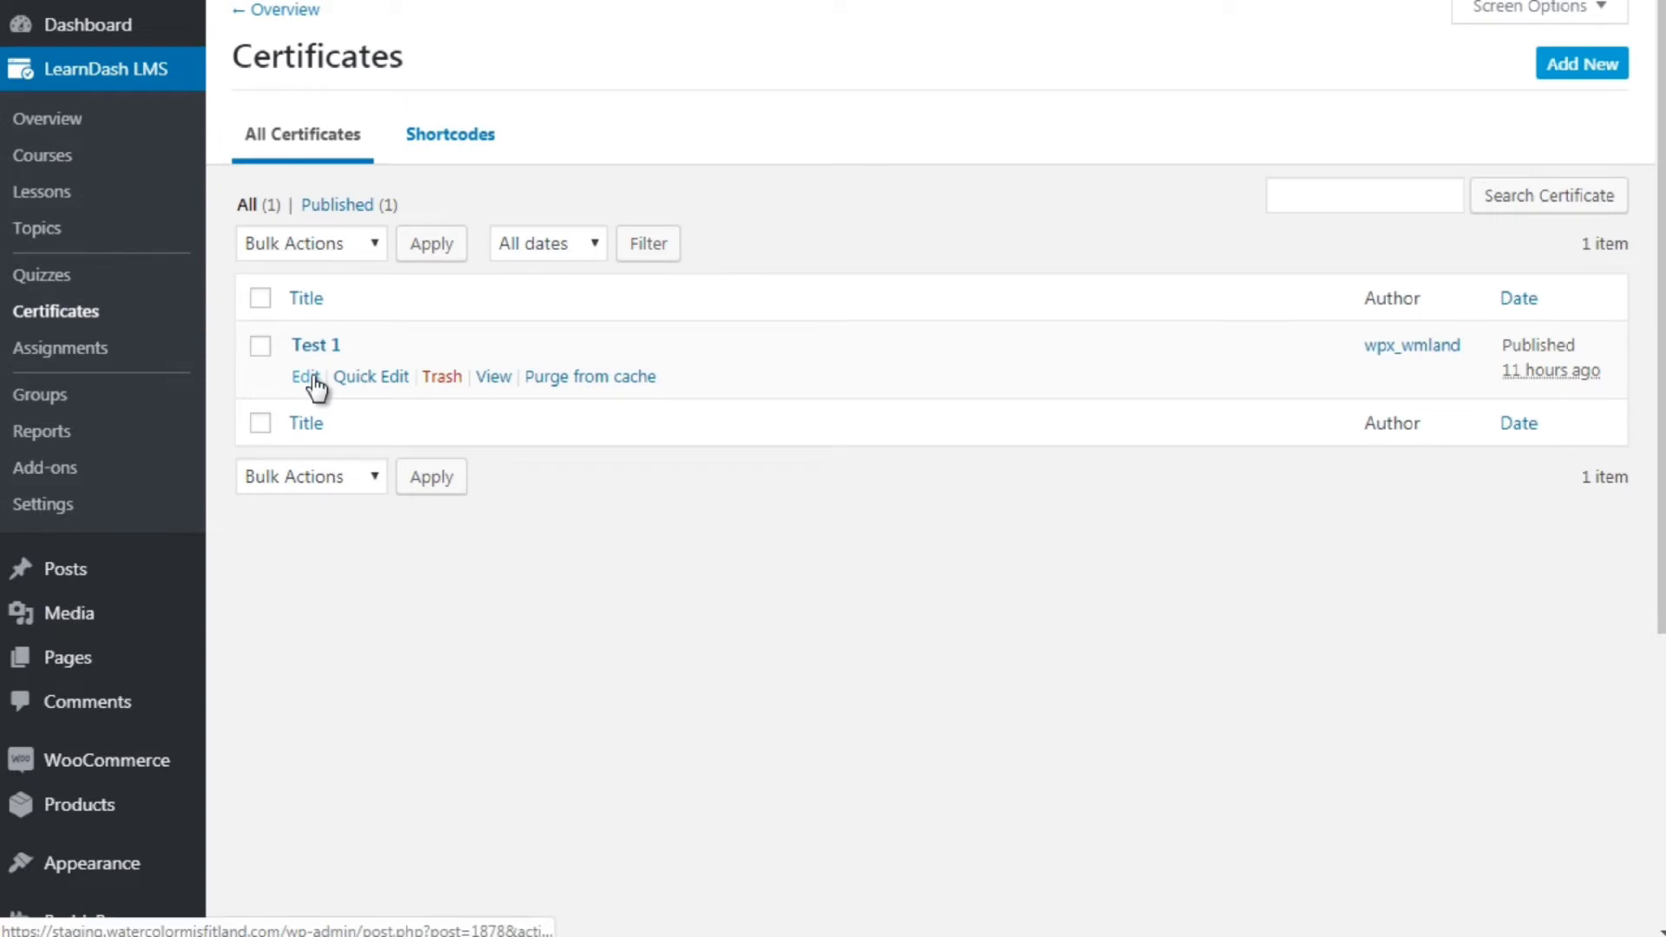
pyautogui.click(306, 377)
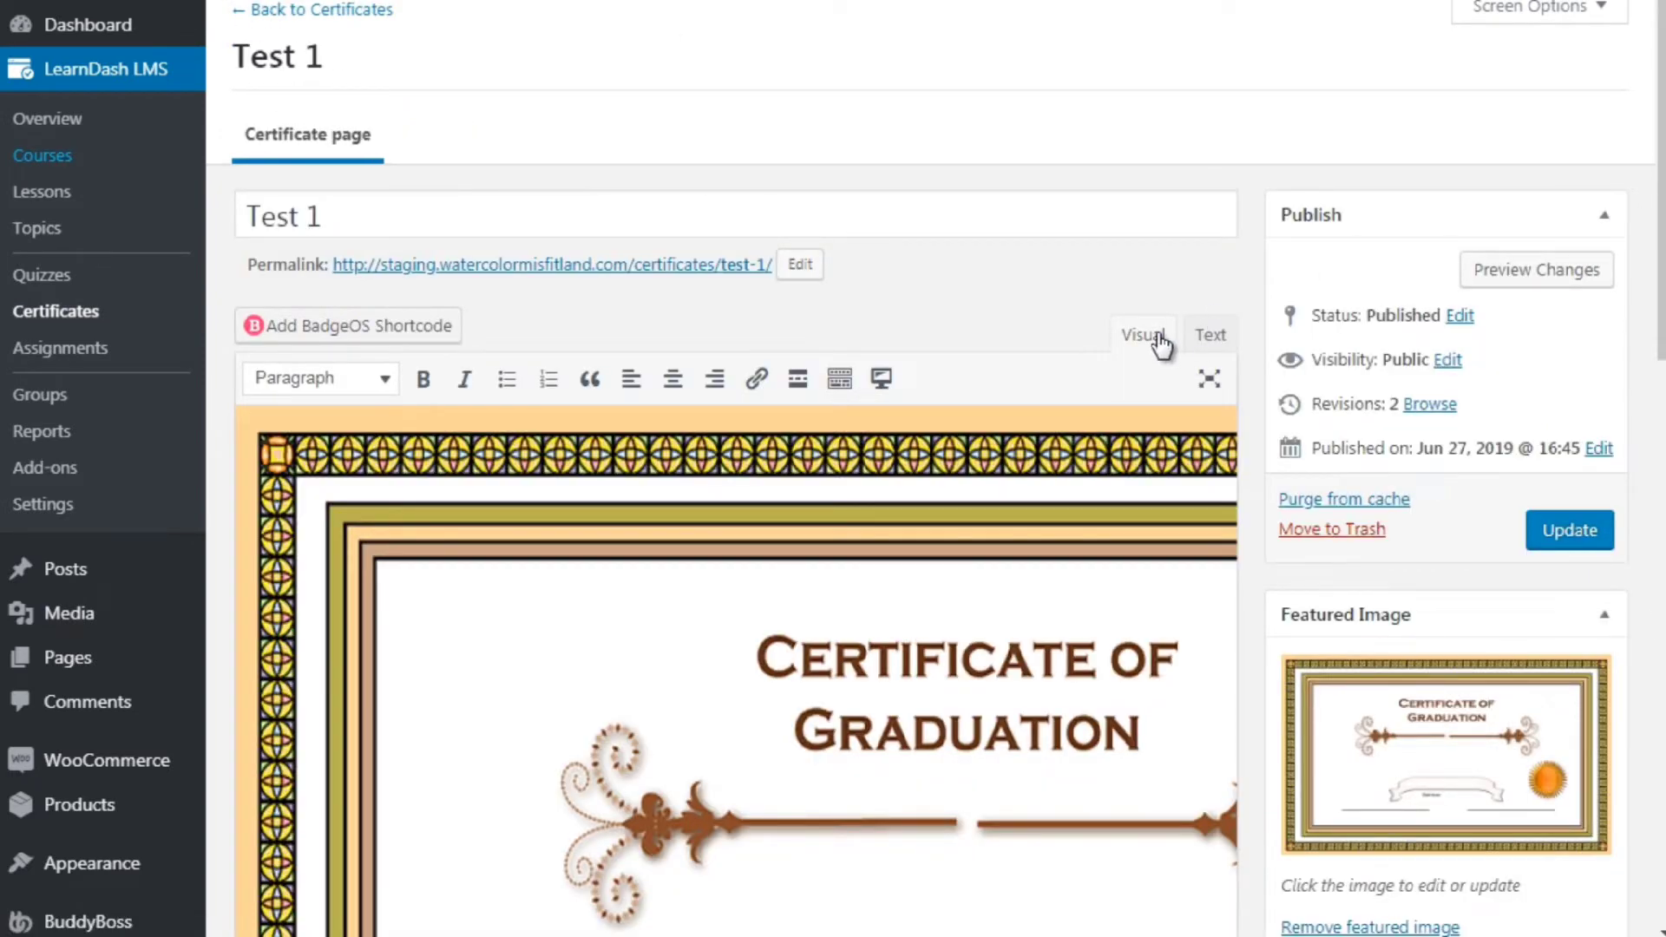
pyautogui.scroll(-3, 997, 265)
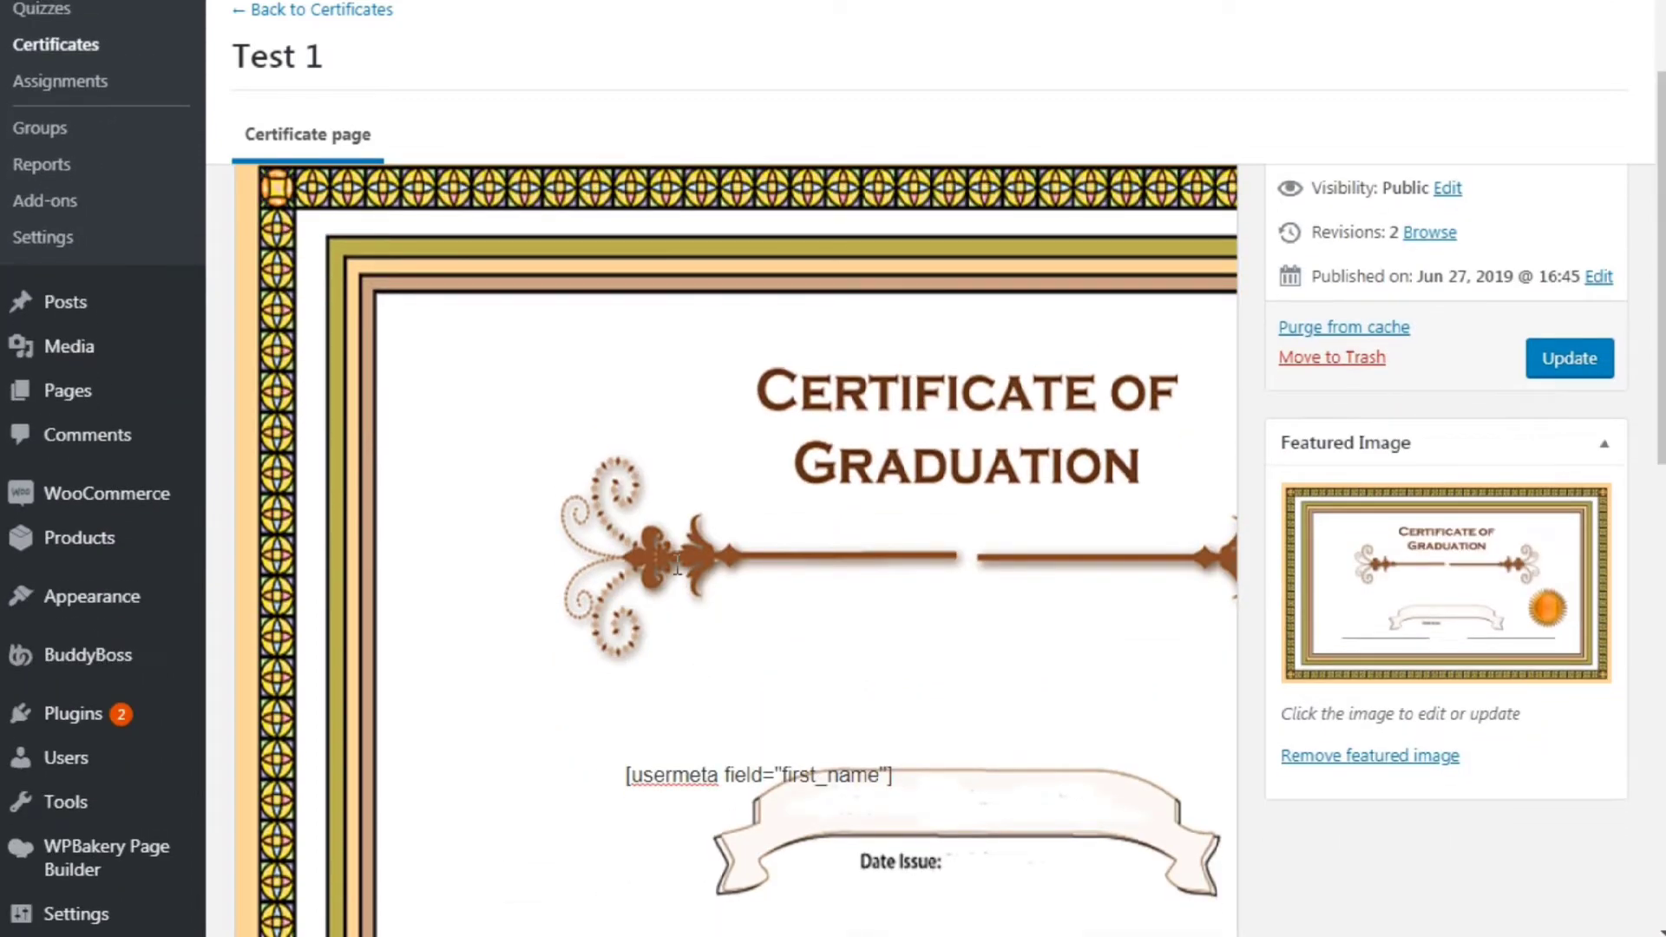
pyautogui.scroll(1, 1662, 250)
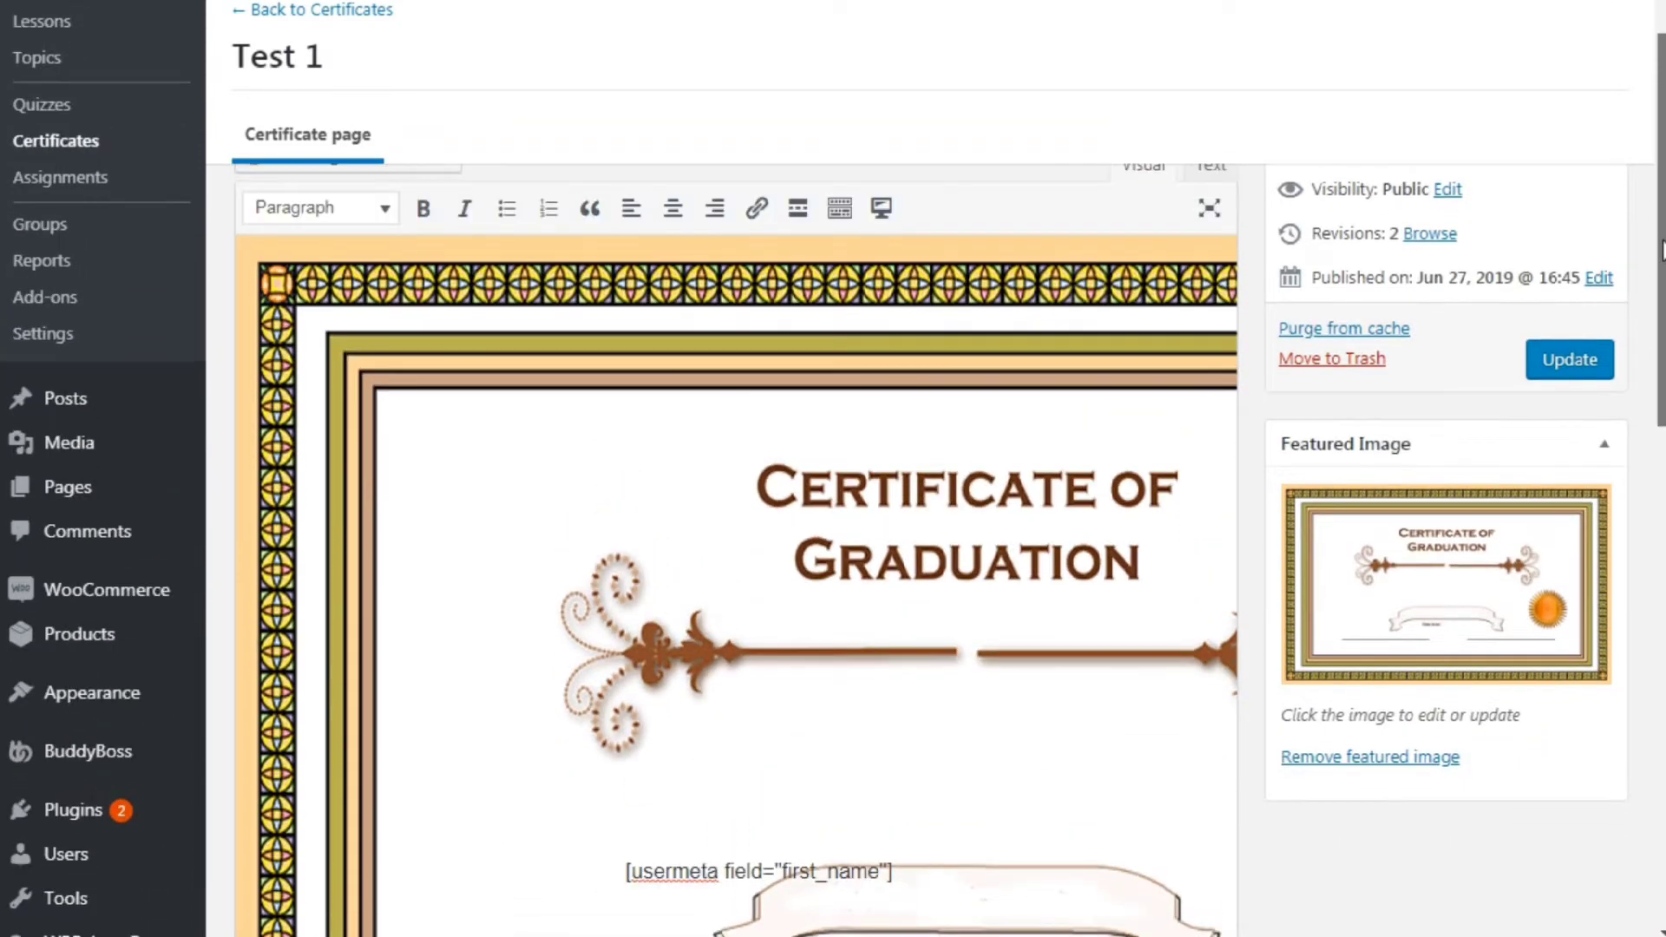
pyautogui.scroll(-2, 1661, 250)
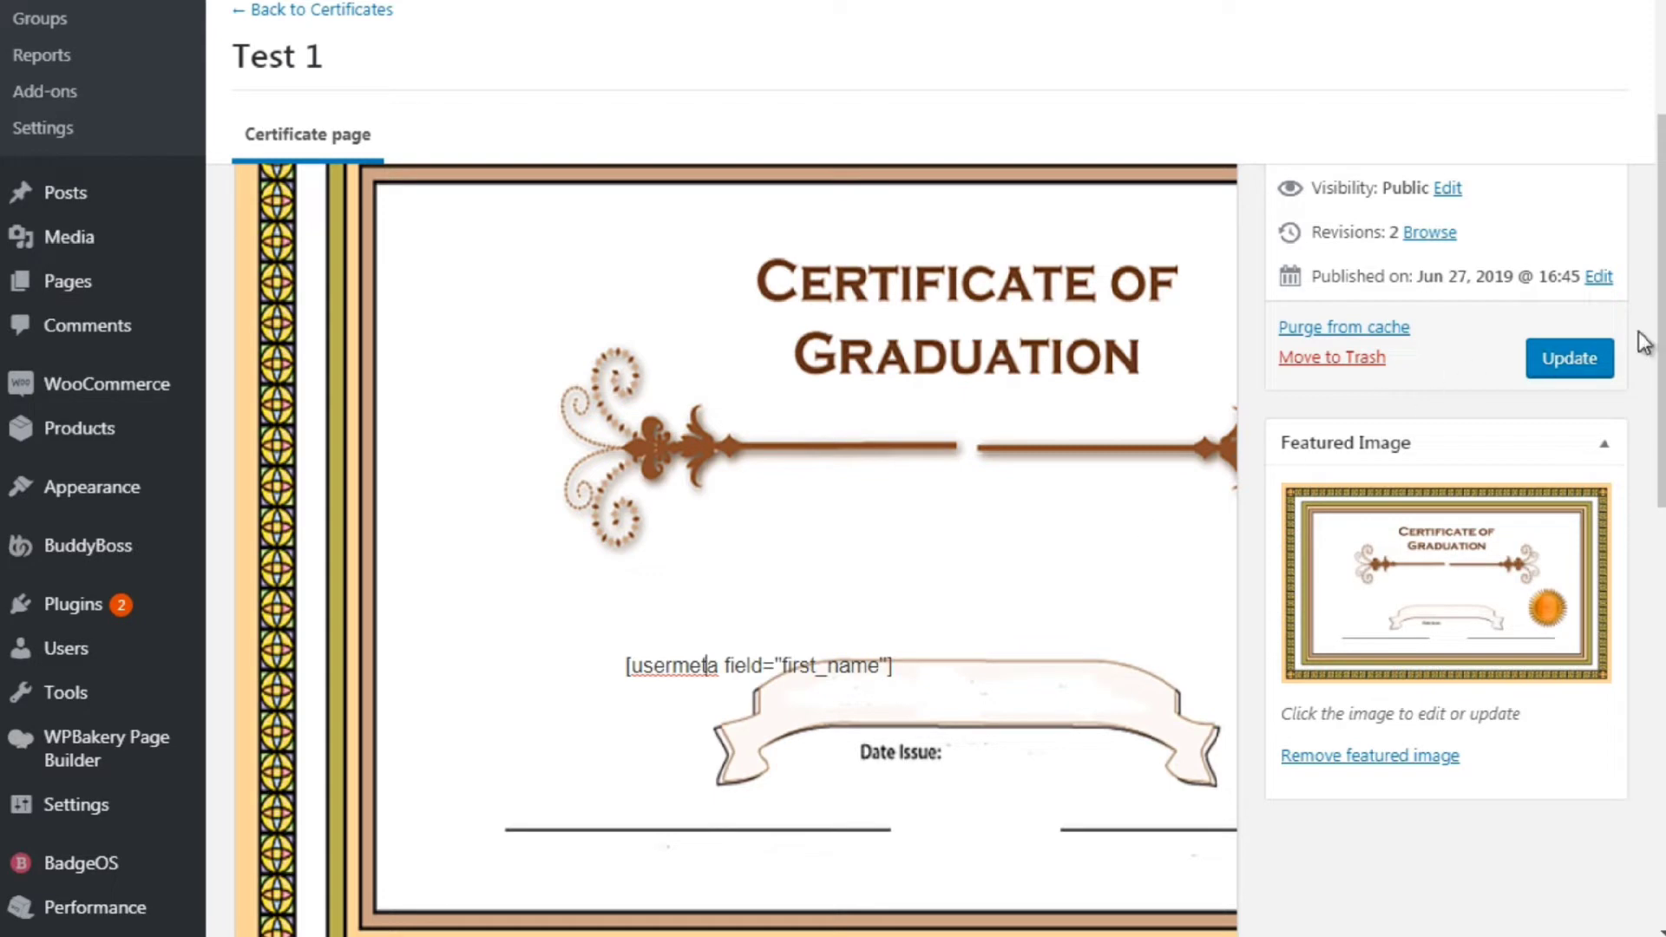
# Reposition the [usermeta field="first_name"] shortcode so it is centred over the ribbon above the issue date.
pyautogui.scroll(5, 584, 434)
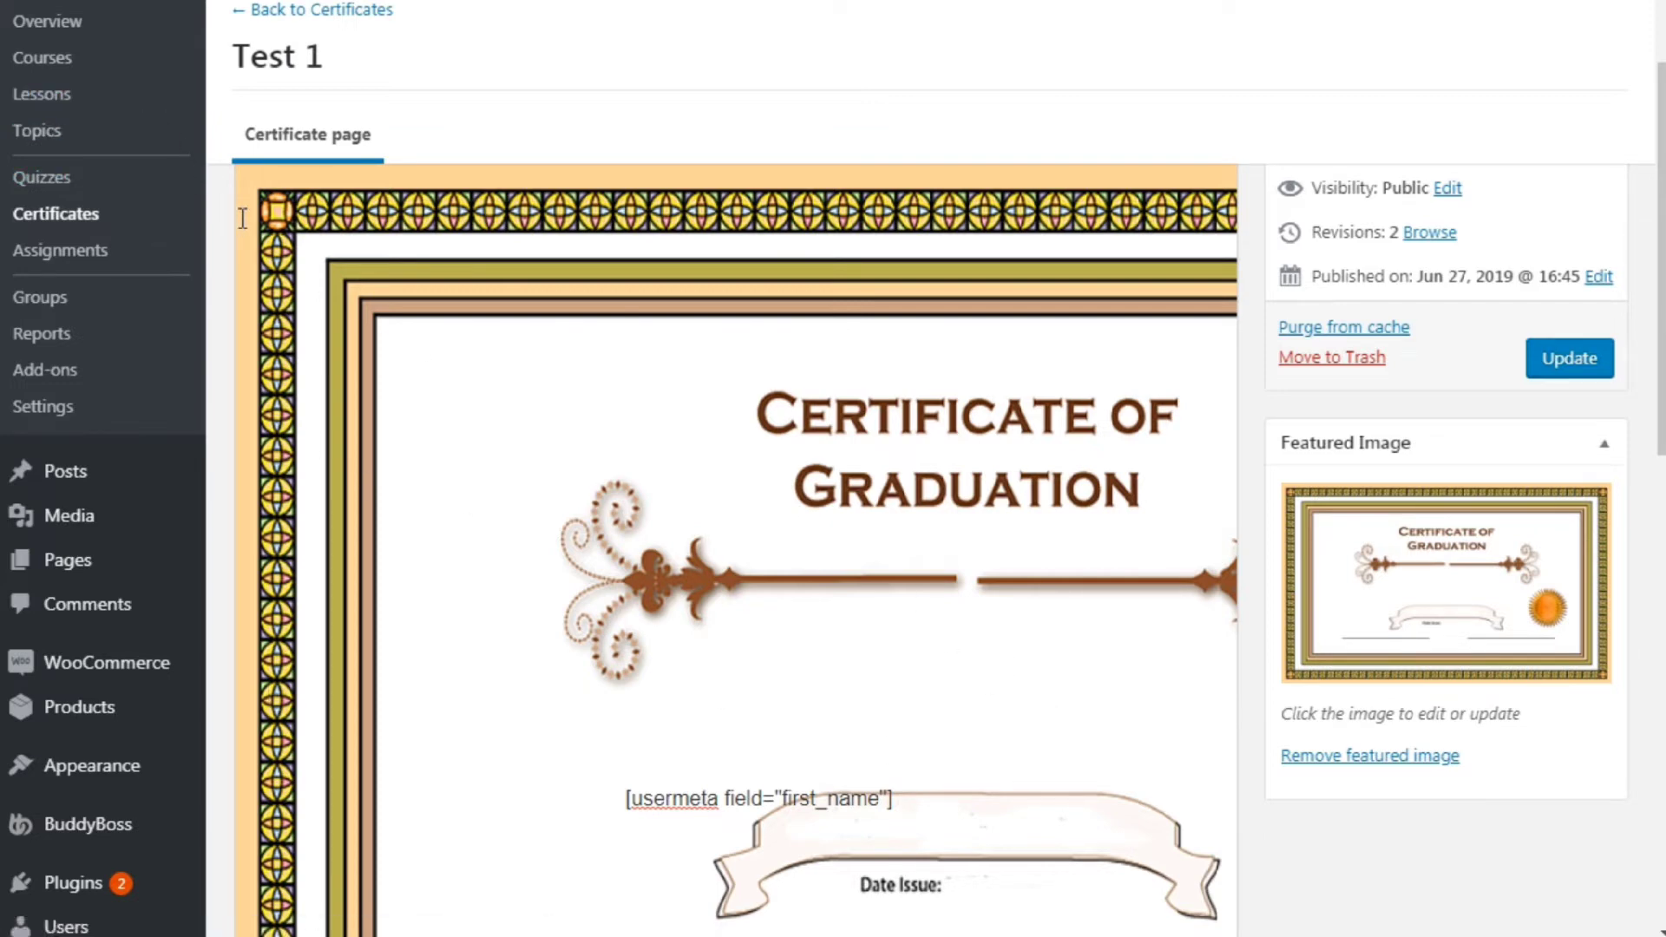
pyautogui.press('Return')
pyautogui.press('Return')
pyautogui.press('BackSpace')
pyautogui.press('BackSpace')
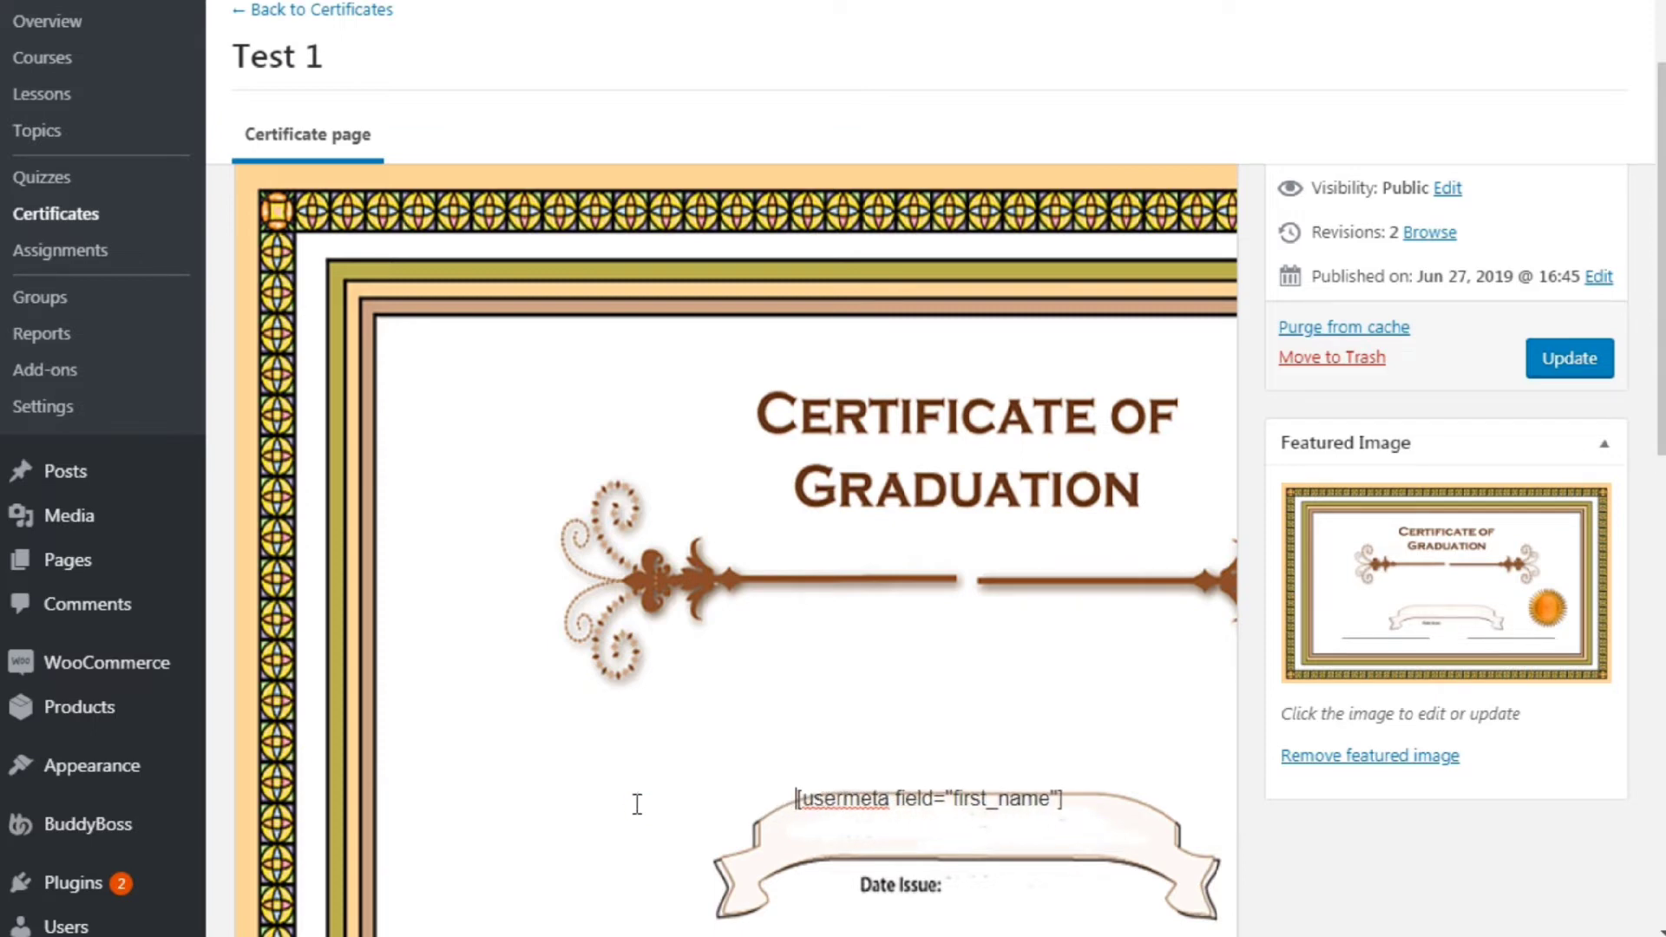
pyautogui.press('Return')
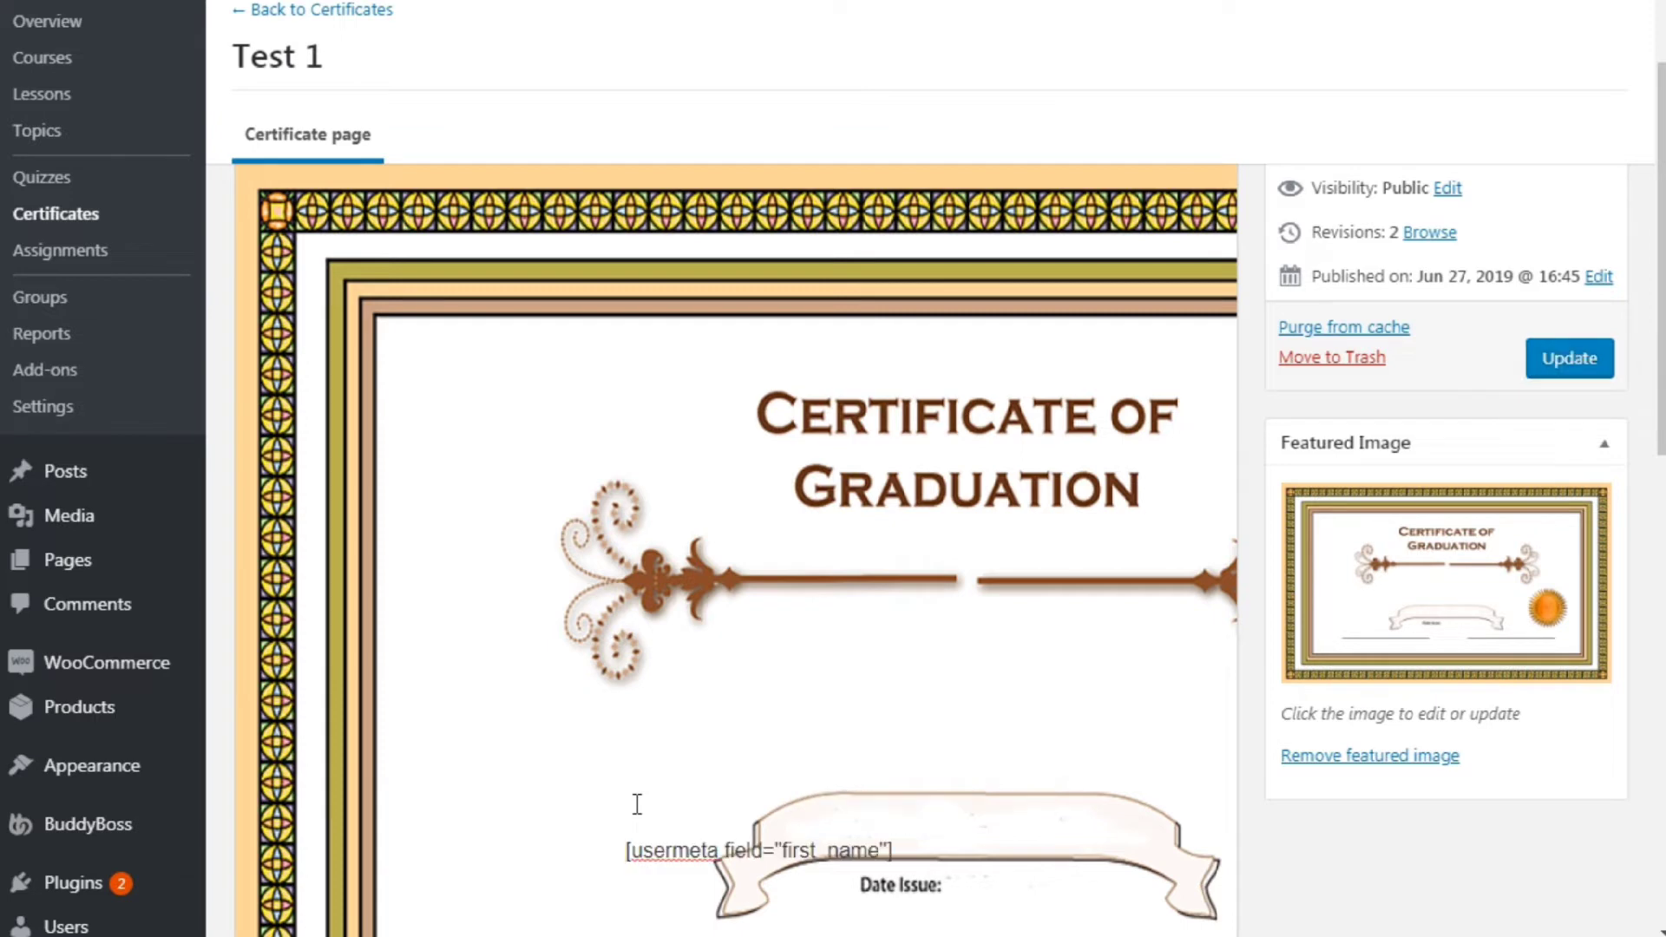
pyautogui.press('BackSpace')
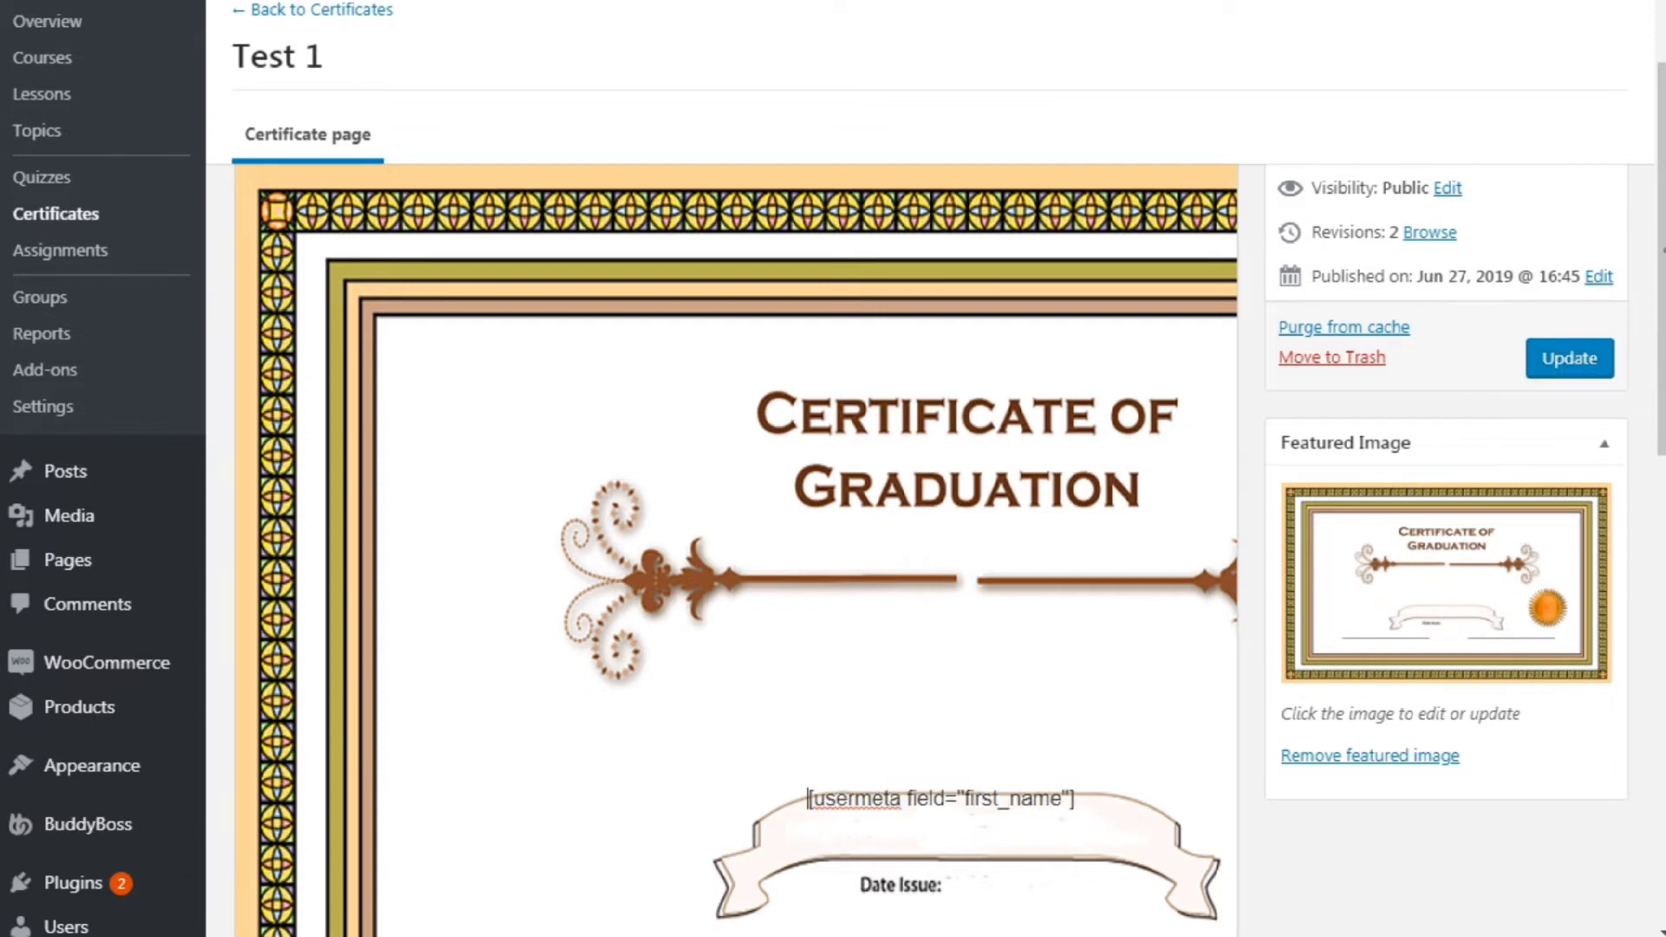
# Open the LearnDash shortcode inserter for the certificate and view the User meta shortcode options.
pyautogui.scroll(3, 892, 389)
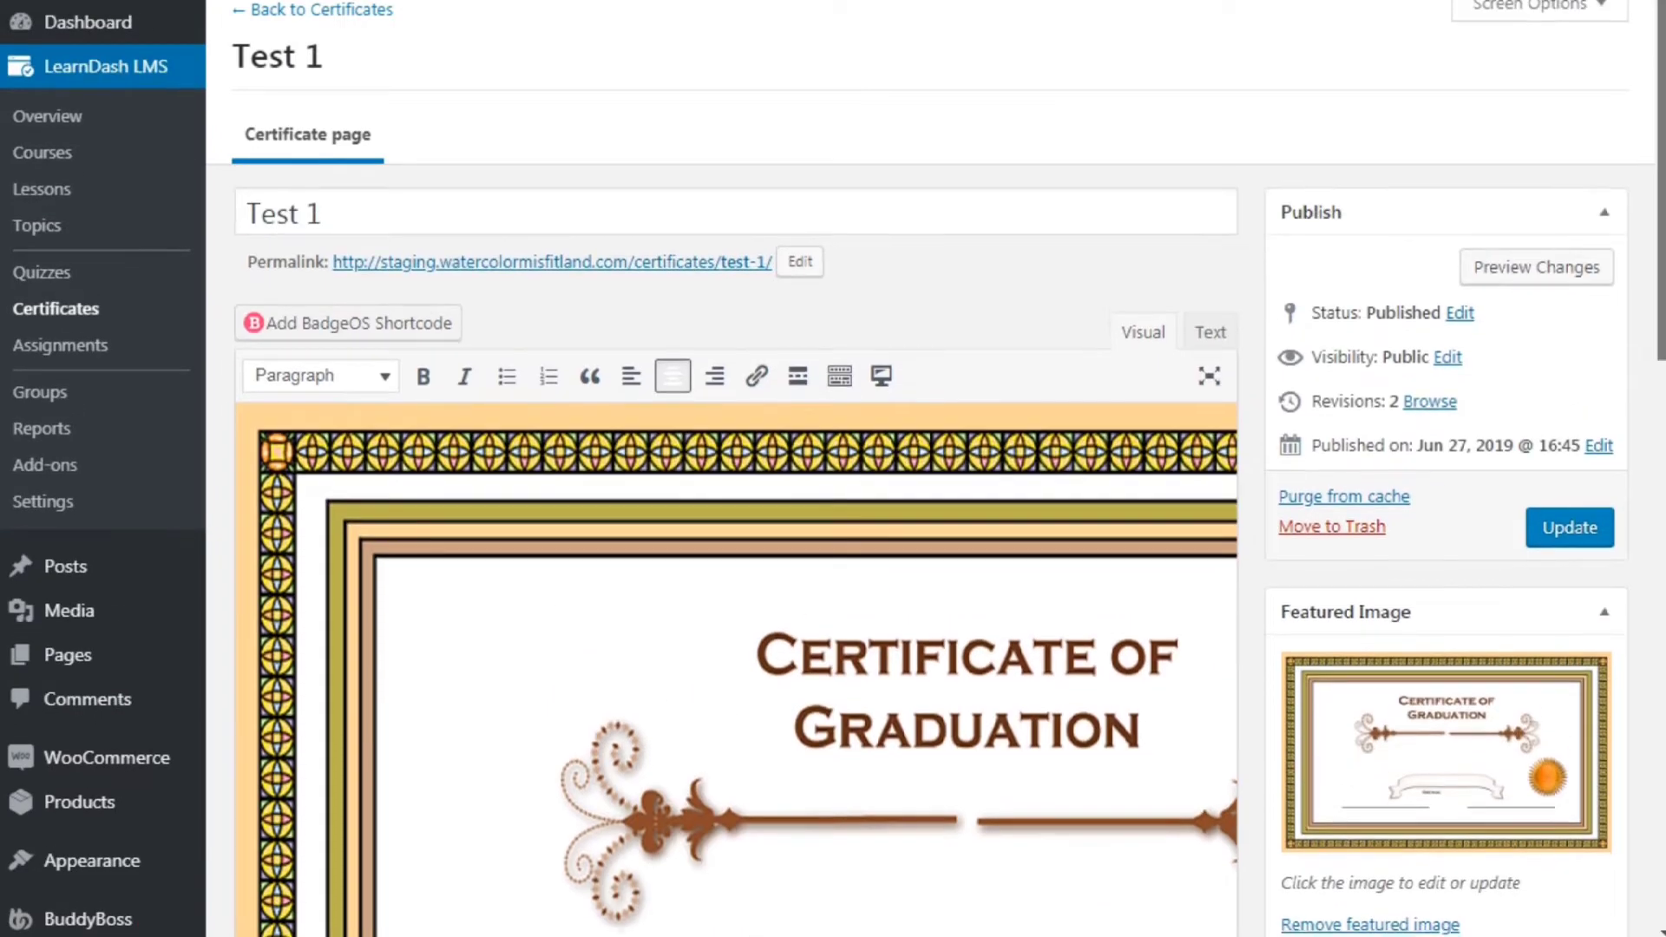
pyautogui.click(891, 387)
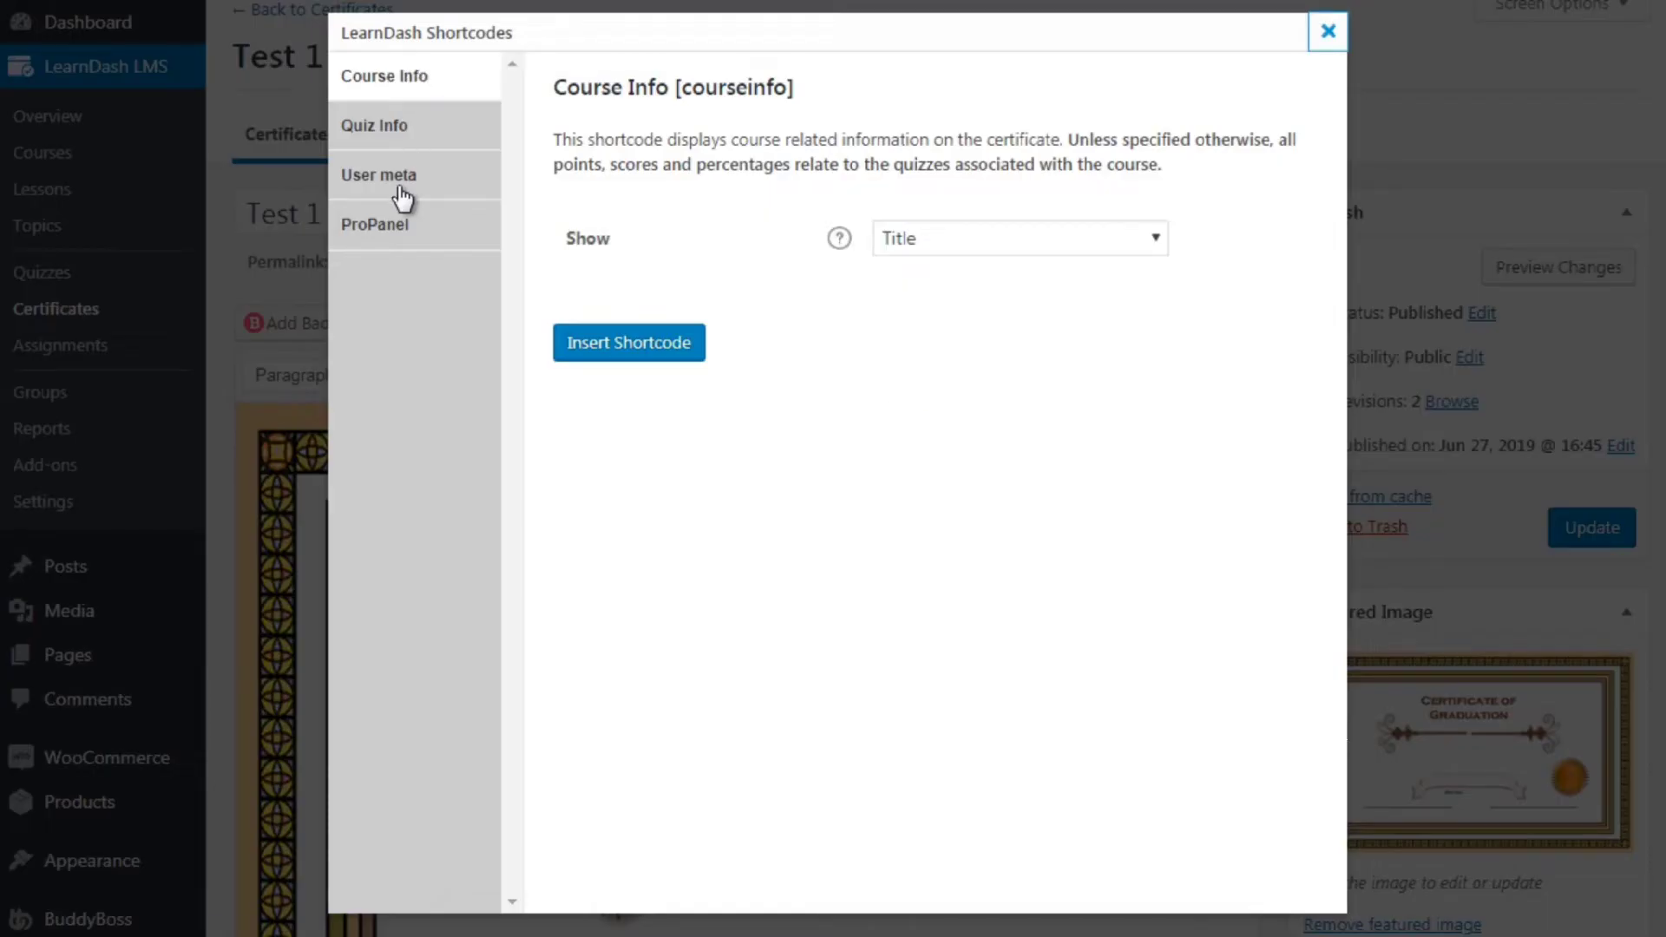
pyautogui.click(402, 197)
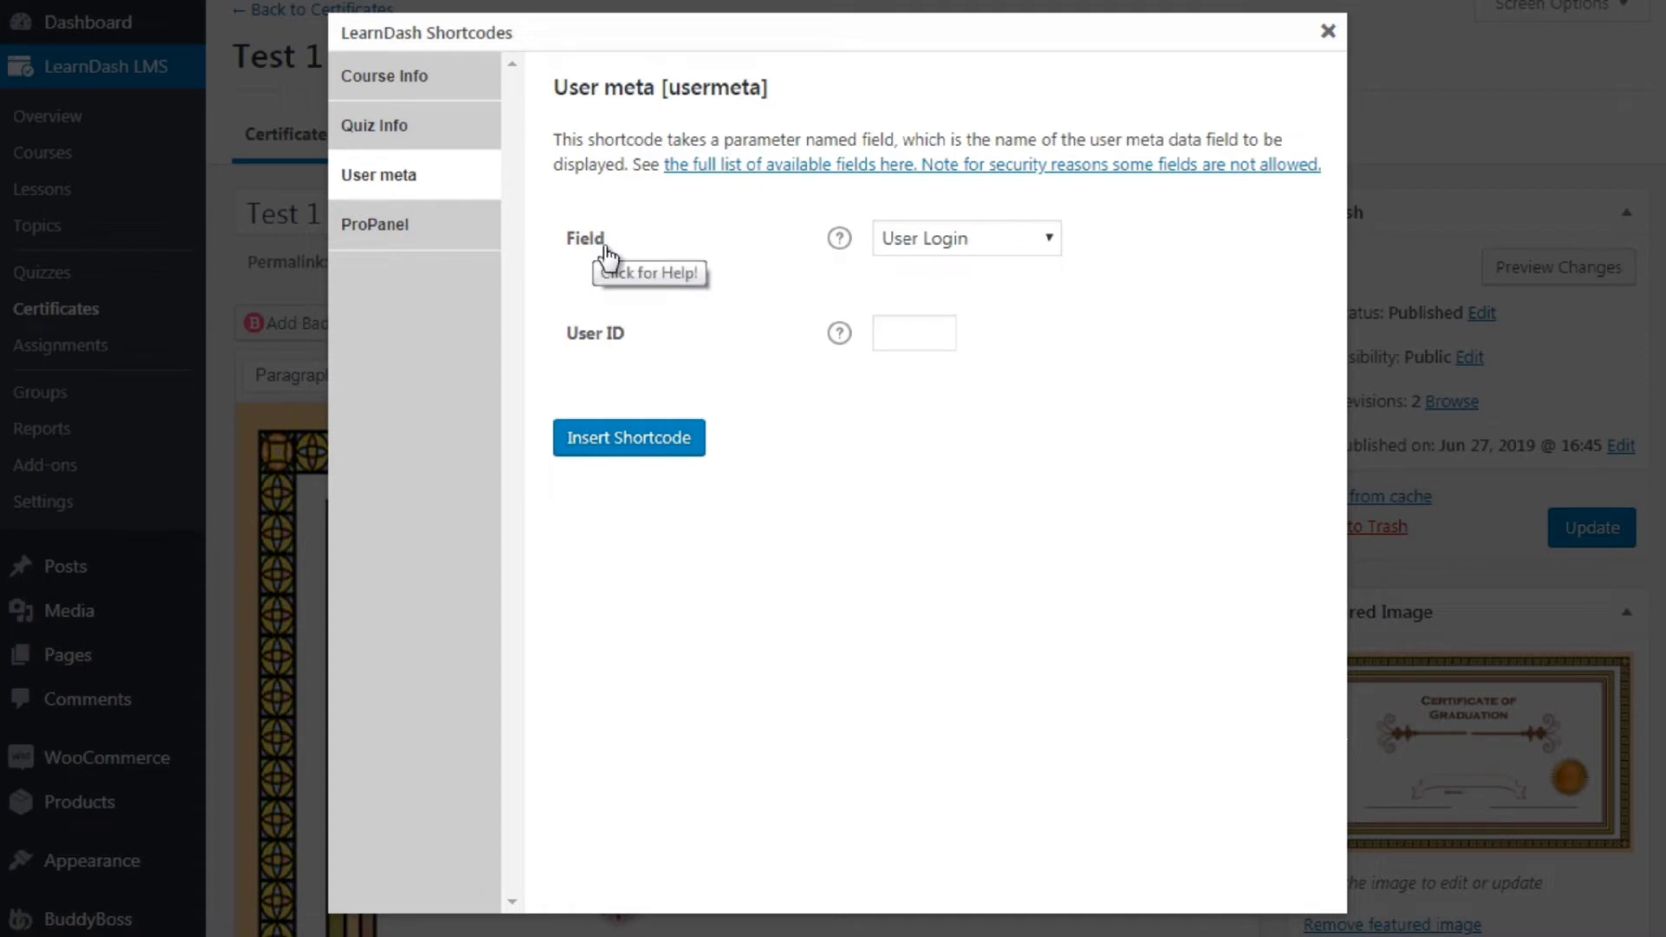
# Insert a User First Name user meta shortcode into the Test 1 certificate.
pyautogui.click(989, 242)
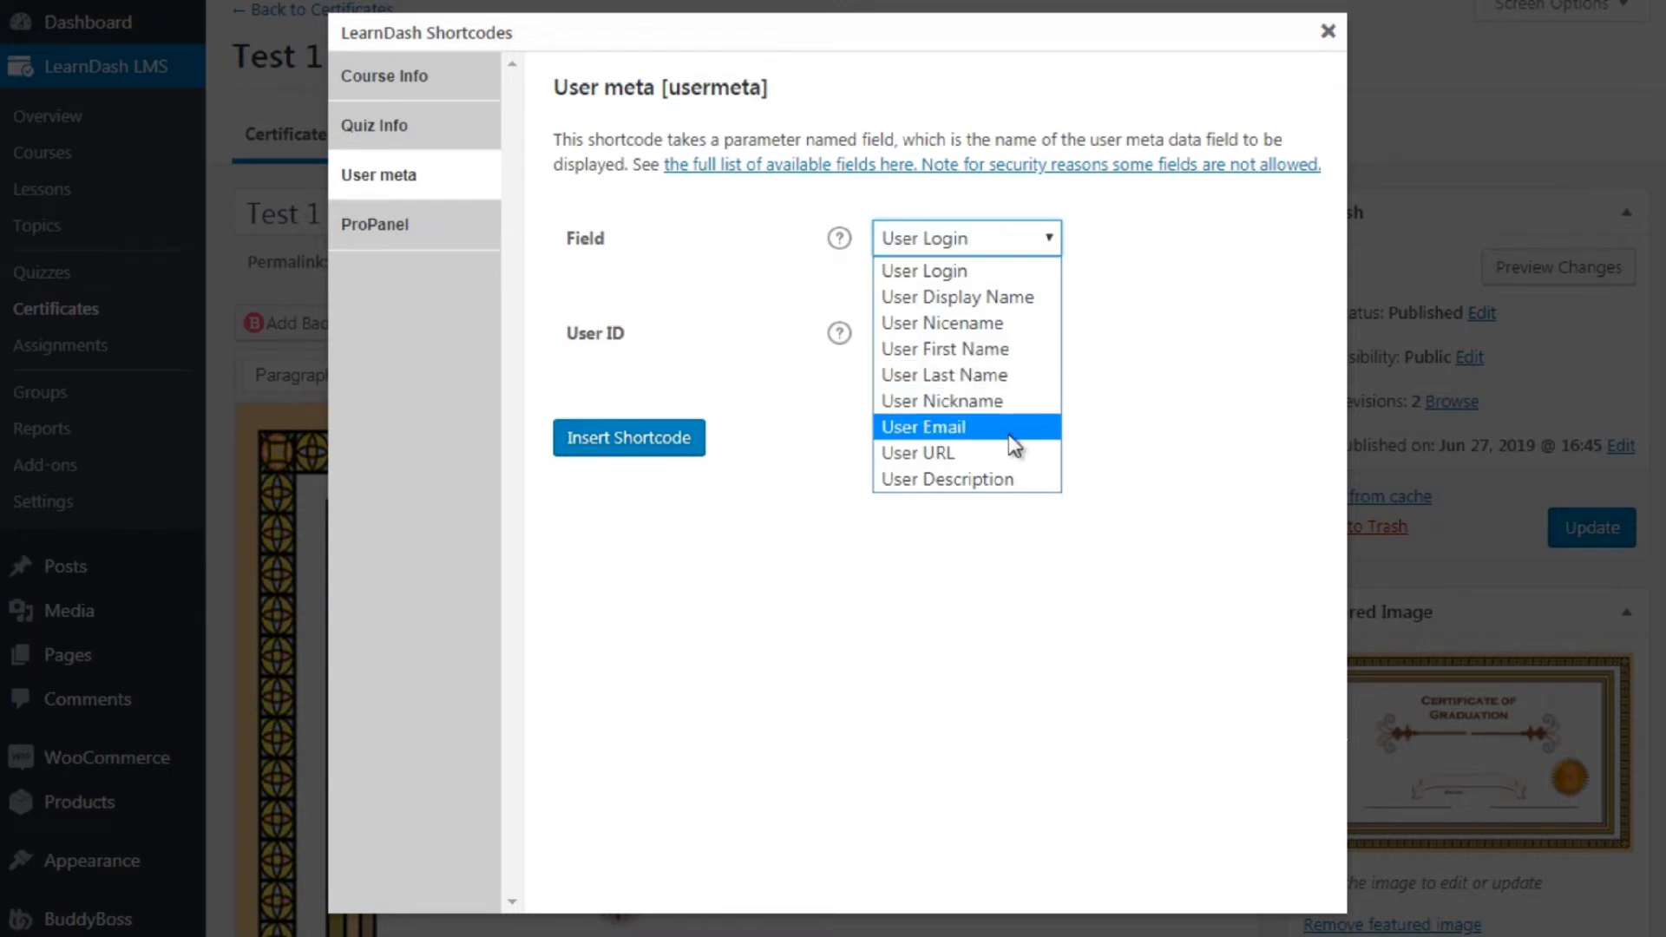
pyautogui.click(995, 354)
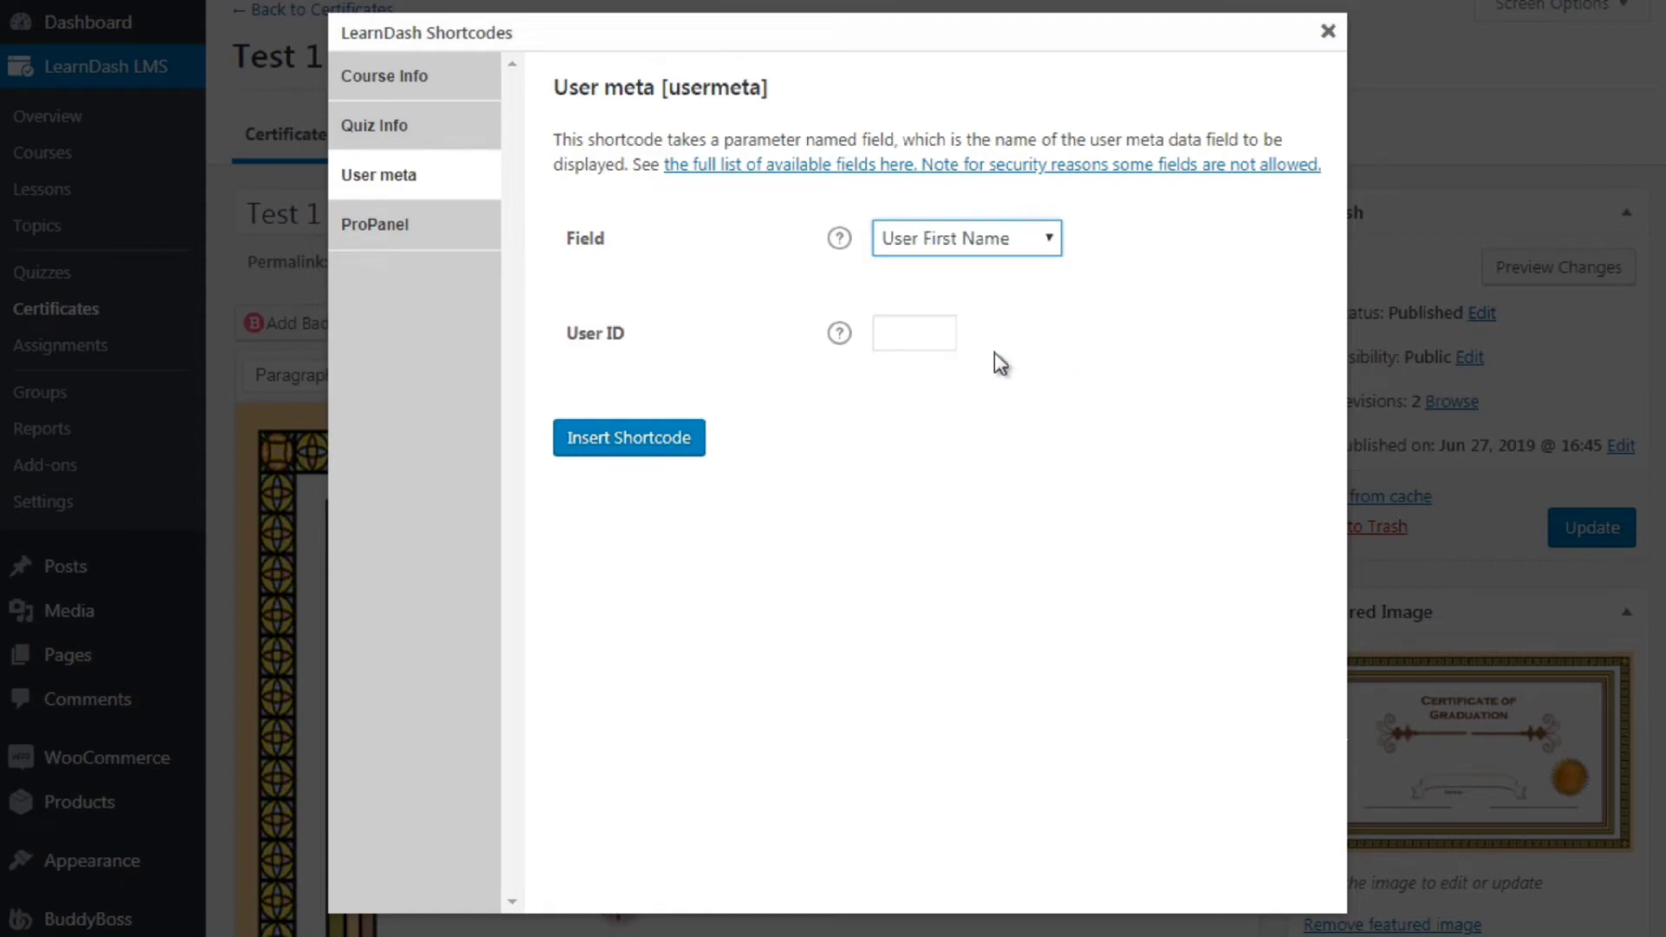
pyautogui.click(643, 437)
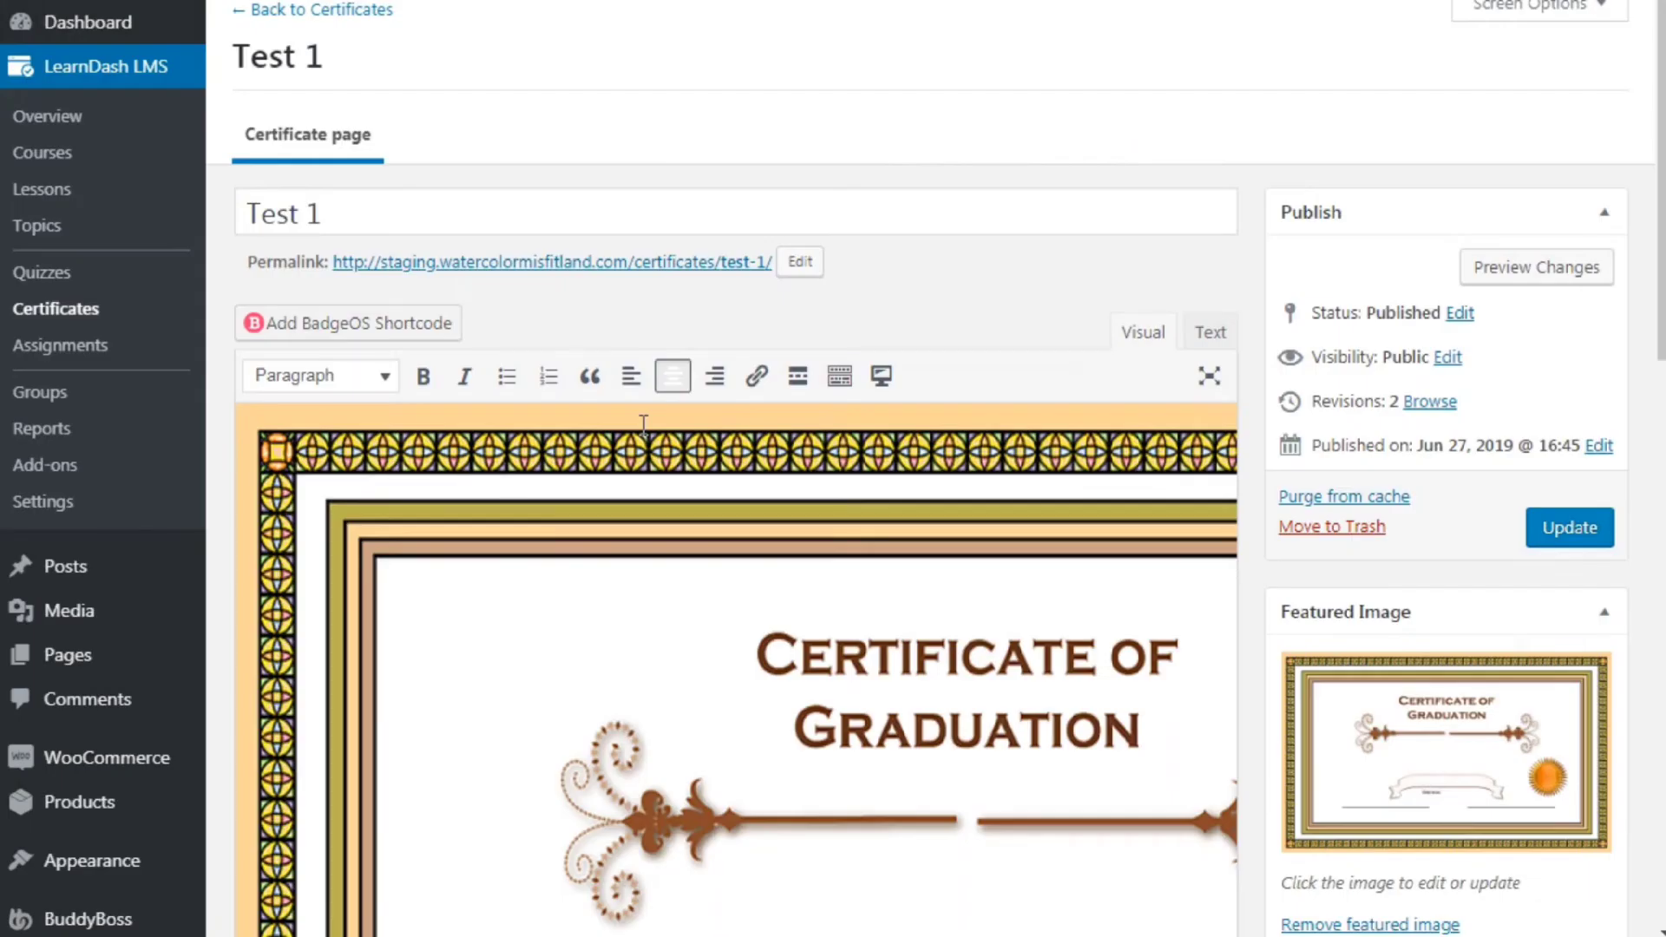
# Delete the duplicate [usermeta field="first_name"] shortcode above the ribbon, keeping a single one.
pyautogui.scroll(-4, 1659, 332)
pyautogui.click(942, 681)
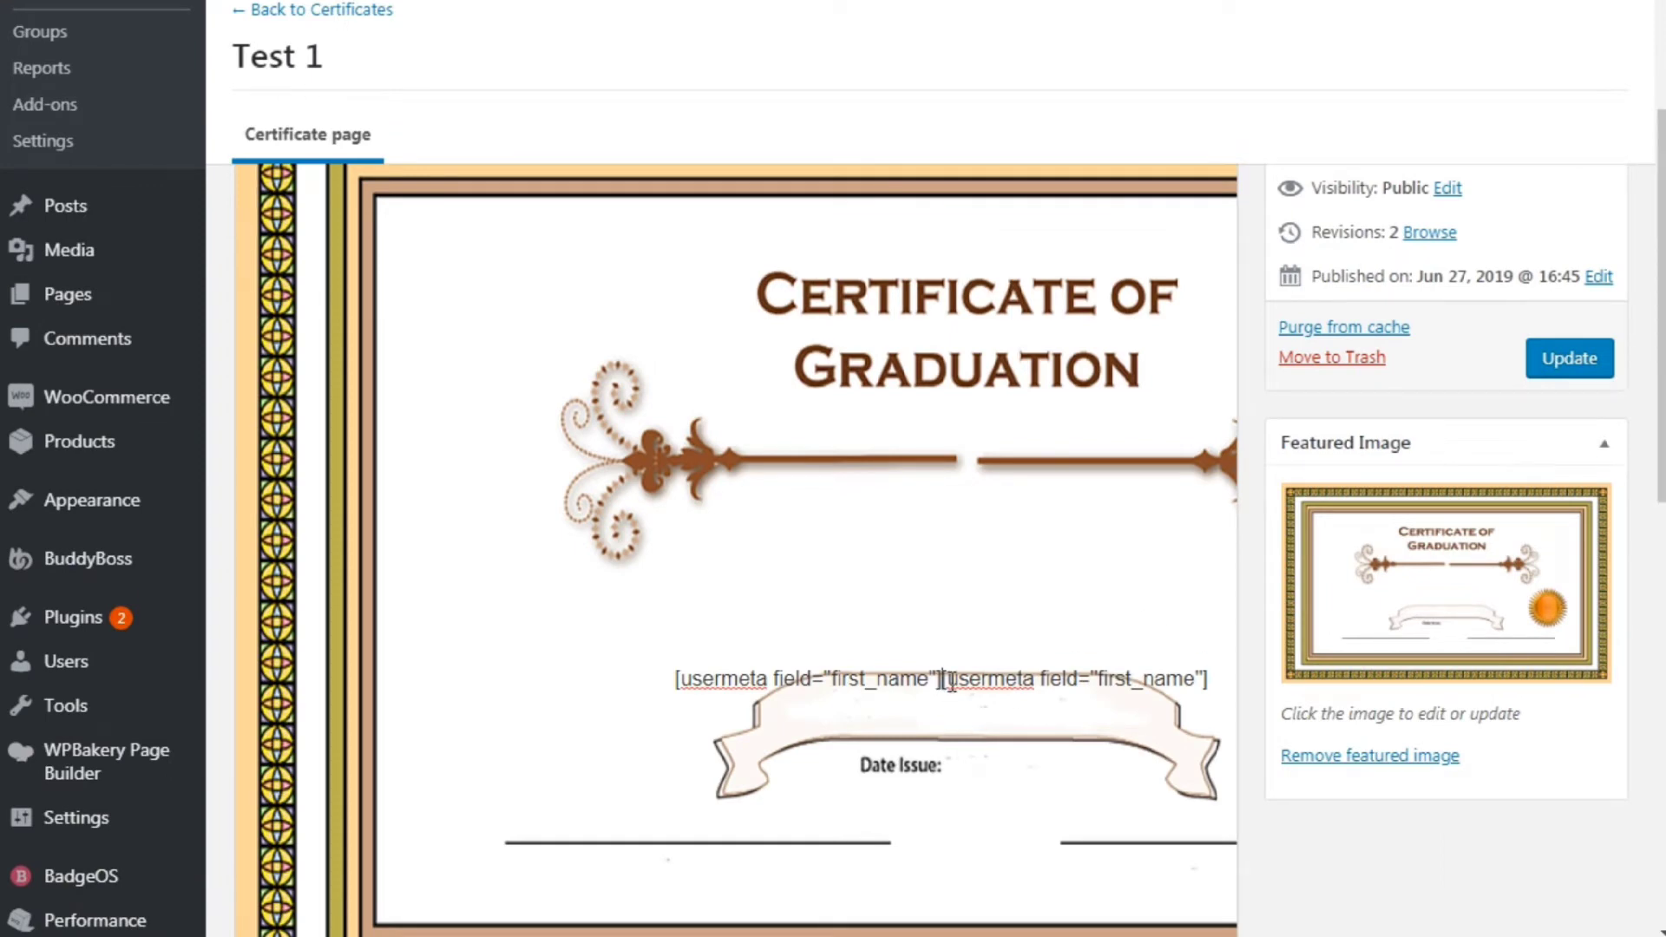
pyautogui.hotkey('shift', 'Right')
pyautogui.hotkey('shift', 'Right')
pyautogui.hotkey('shift', 'Right')
pyautogui.hotkey('shift', 'Right')
pyautogui.hotkey('shift', 'Right')
pyautogui.hotkey('shift', 'Right')
pyautogui.hotkey('shift', 'Right')
pyautogui.hotkey('shift', 'Right')
pyautogui.hotkey('shift', 'Right')
pyautogui.hotkey('shift', 'Right')
pyautogui.hotkey('shift', 'Right')
pyautogui.hotkey('shift', 'Right')
pyautogui.hotkey('shift', 'Right')
pyautogui.hotkey('shift', 'Right')
pyautogui.hotkey('shift', 'Right')
pyautogui.hotkey('shift', 'Right')
pyautogui.hotkey('shift', 'Right')
pyautogui.hotkey('shift', 'Right')
pyautogui.hotkey('shift', 'Right')
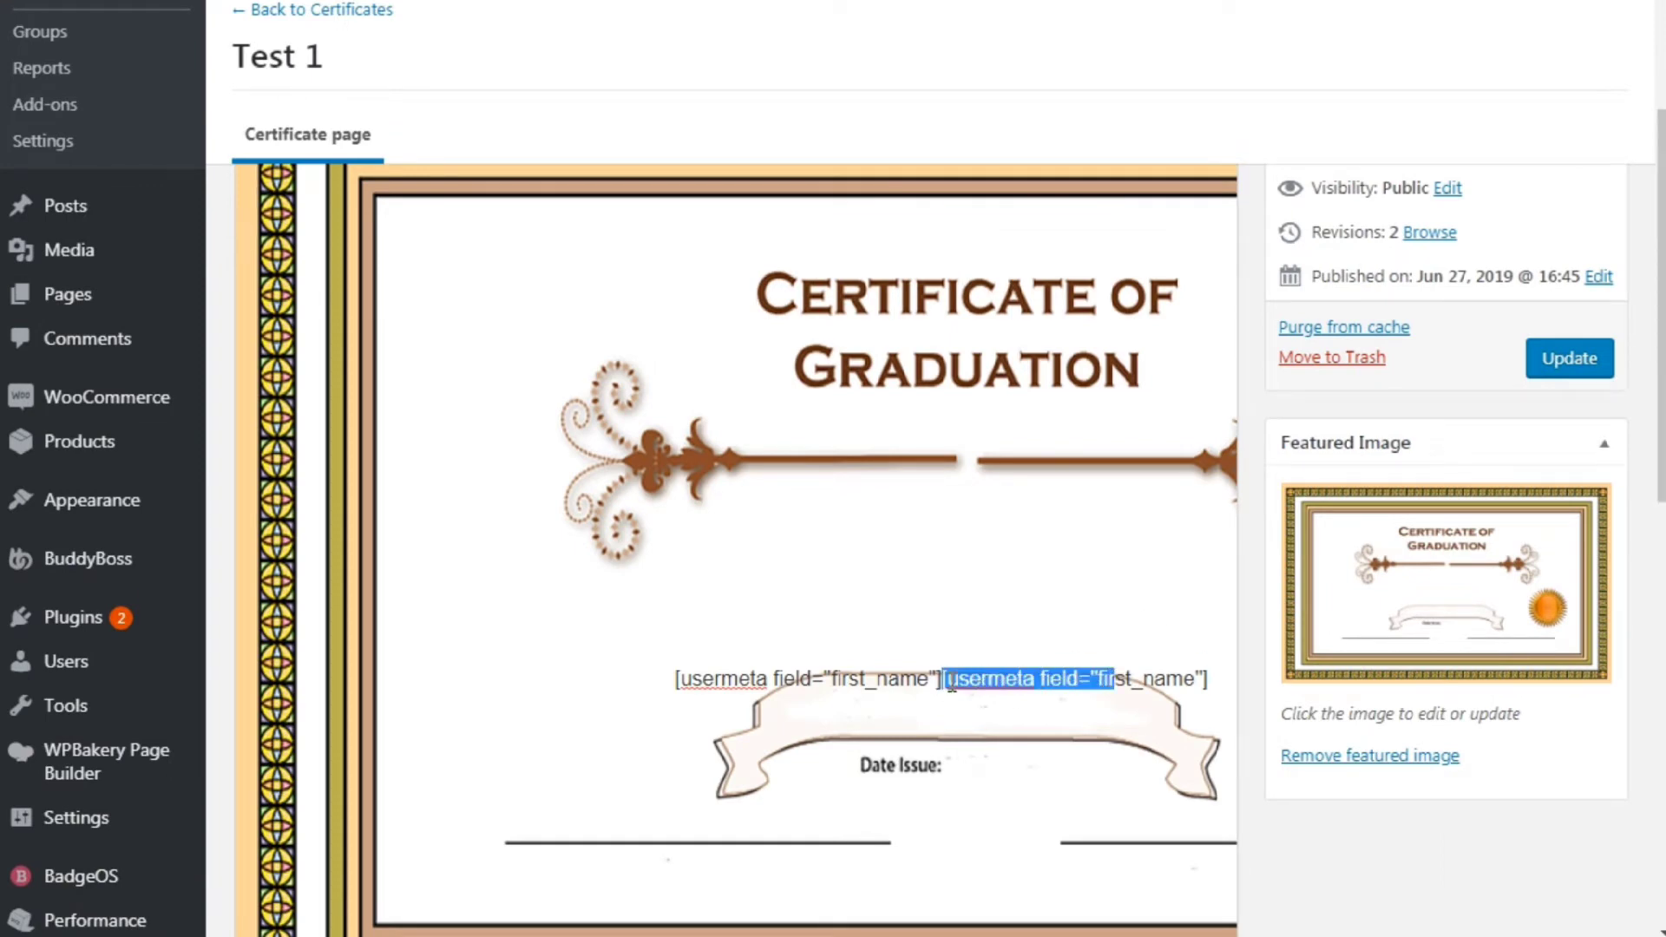
pyautogui.hotkey('shift', 'End')
pyautogui.press('BackSpace')
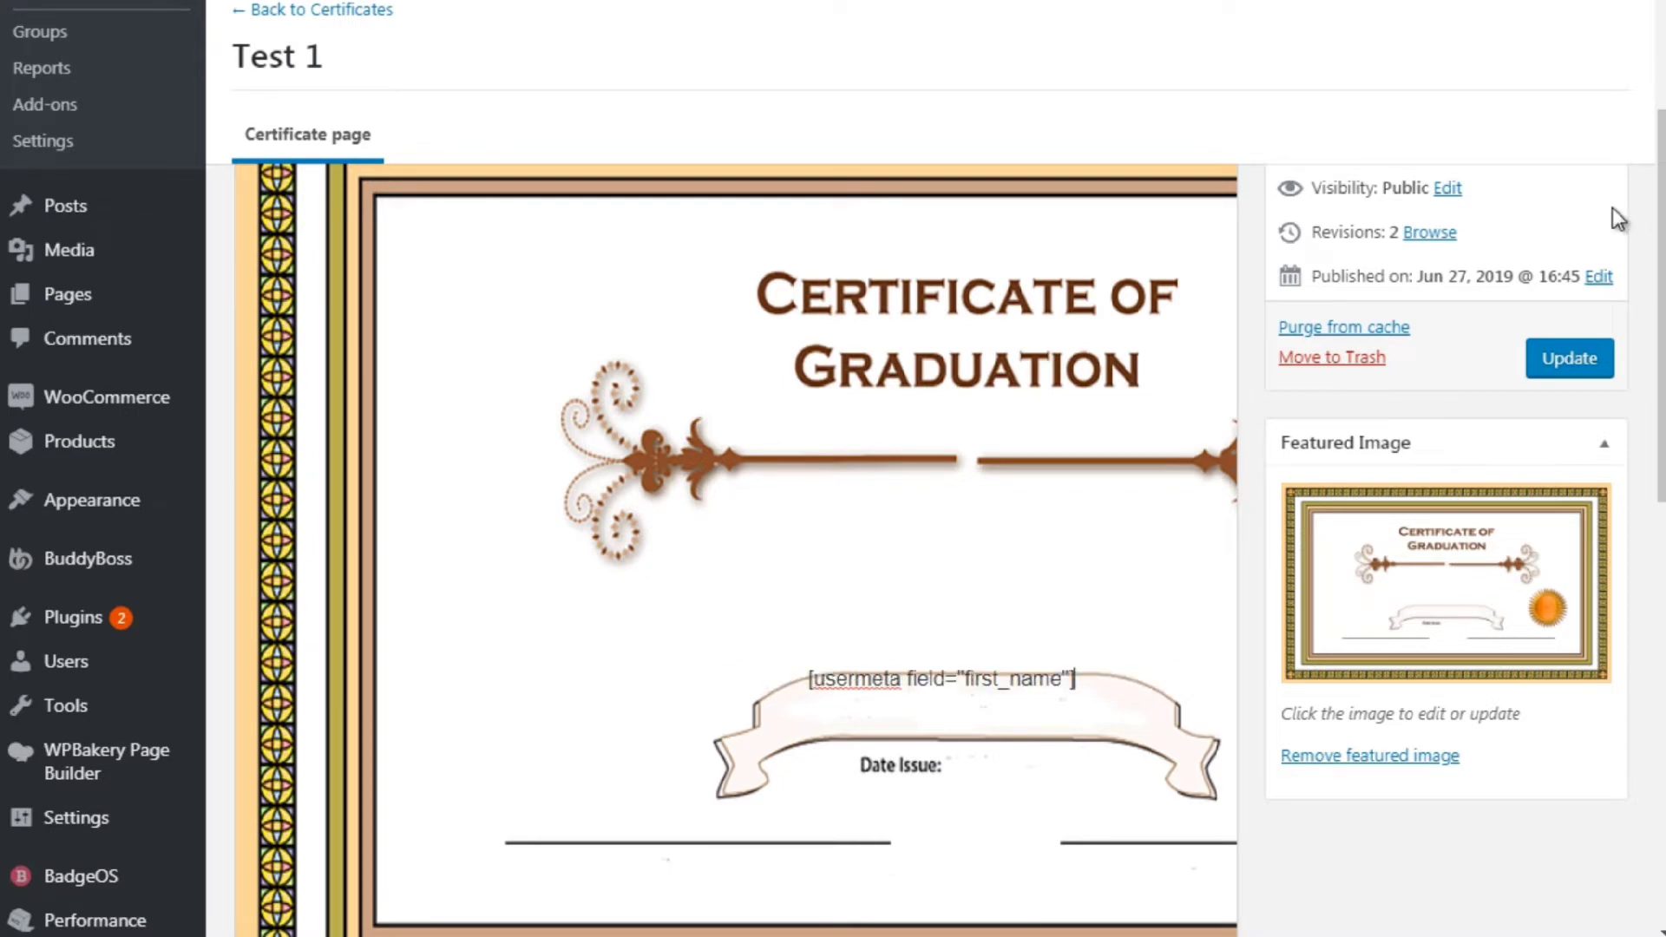
# Check the first-name shortcode's placement on the certificate design and update the Test 1 certificate.
pyautogui.scroll(-2, 1660, 276)
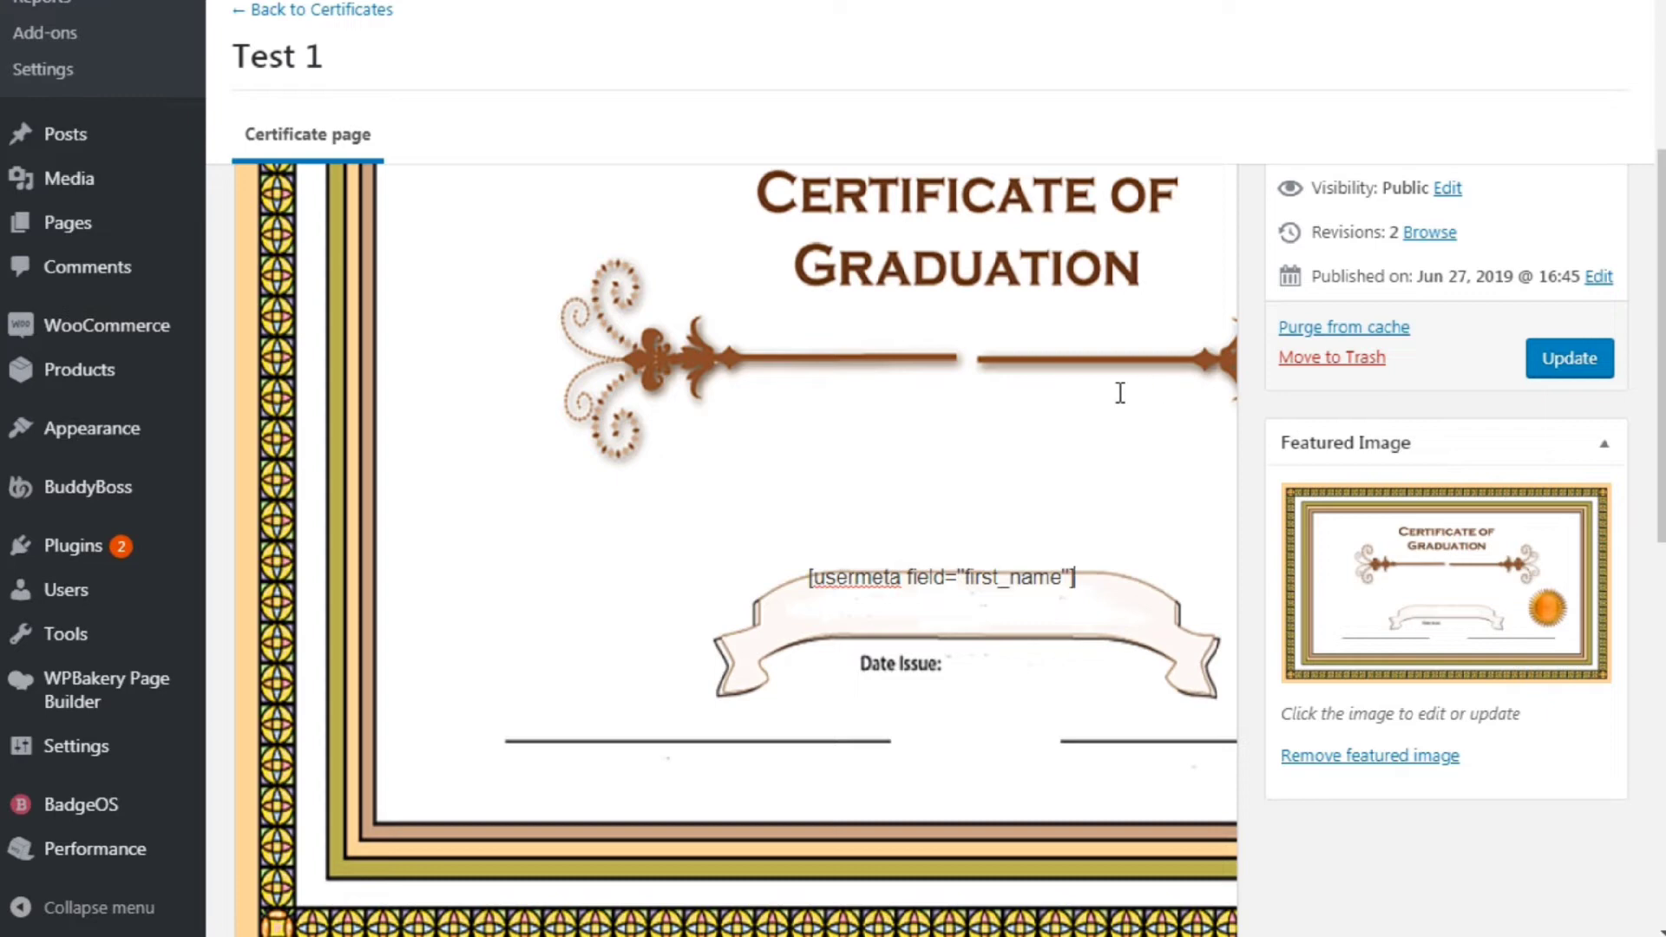
pyautogui.scroll(3, 738, 547)
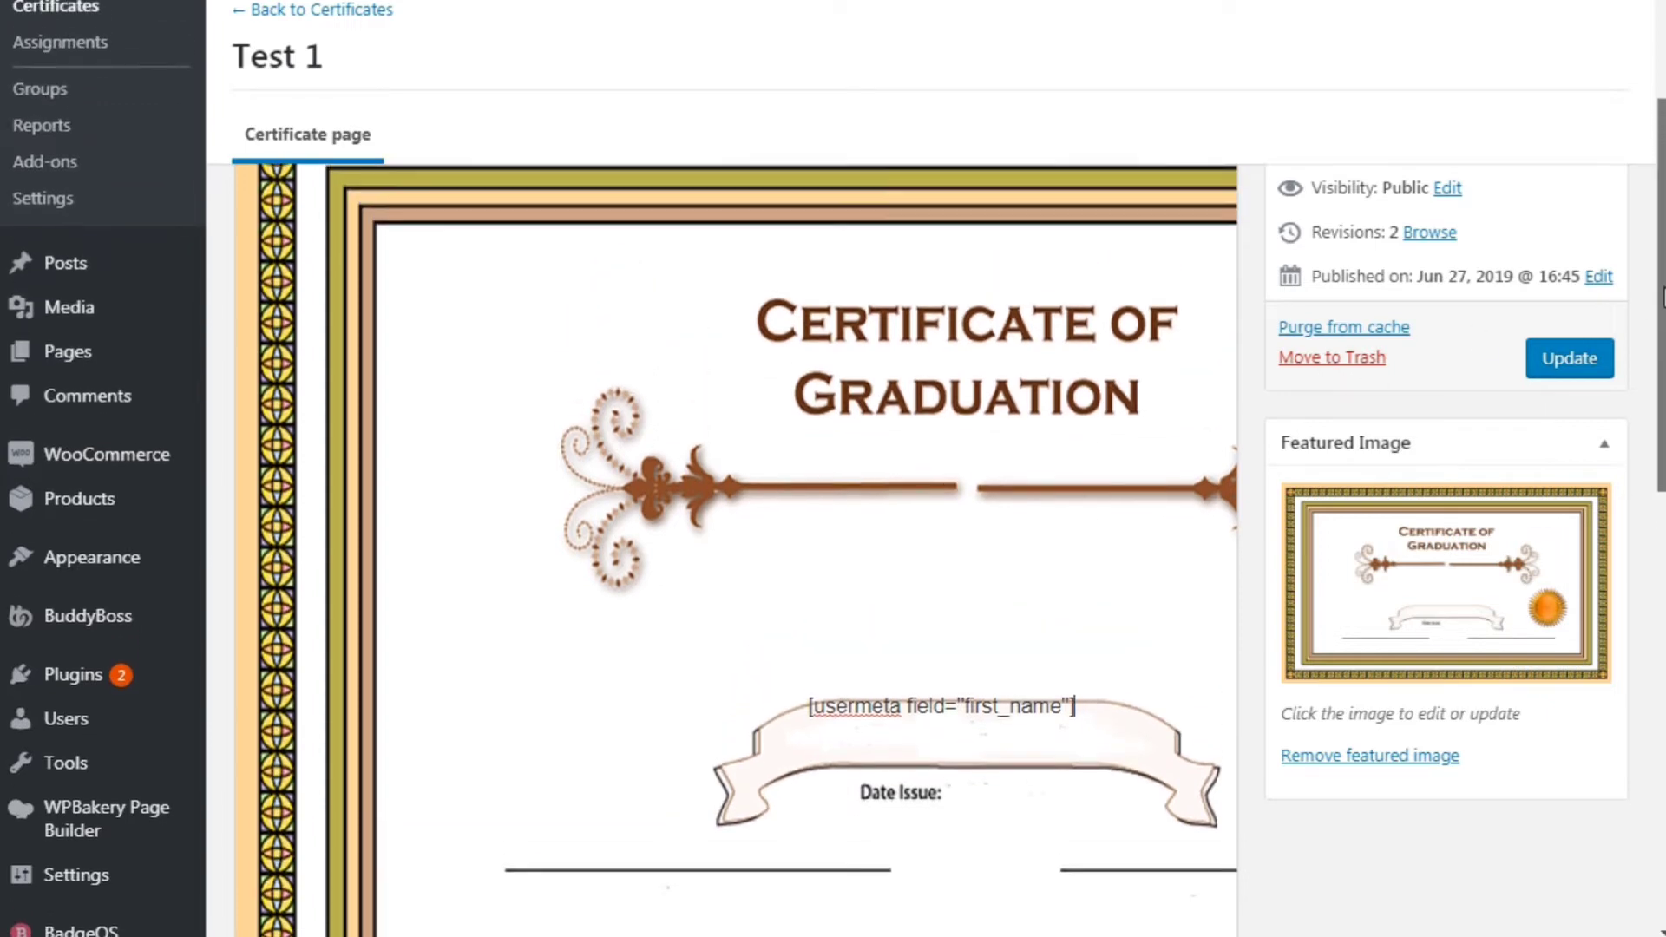
pyautogui.scroll(1, 738, 546)
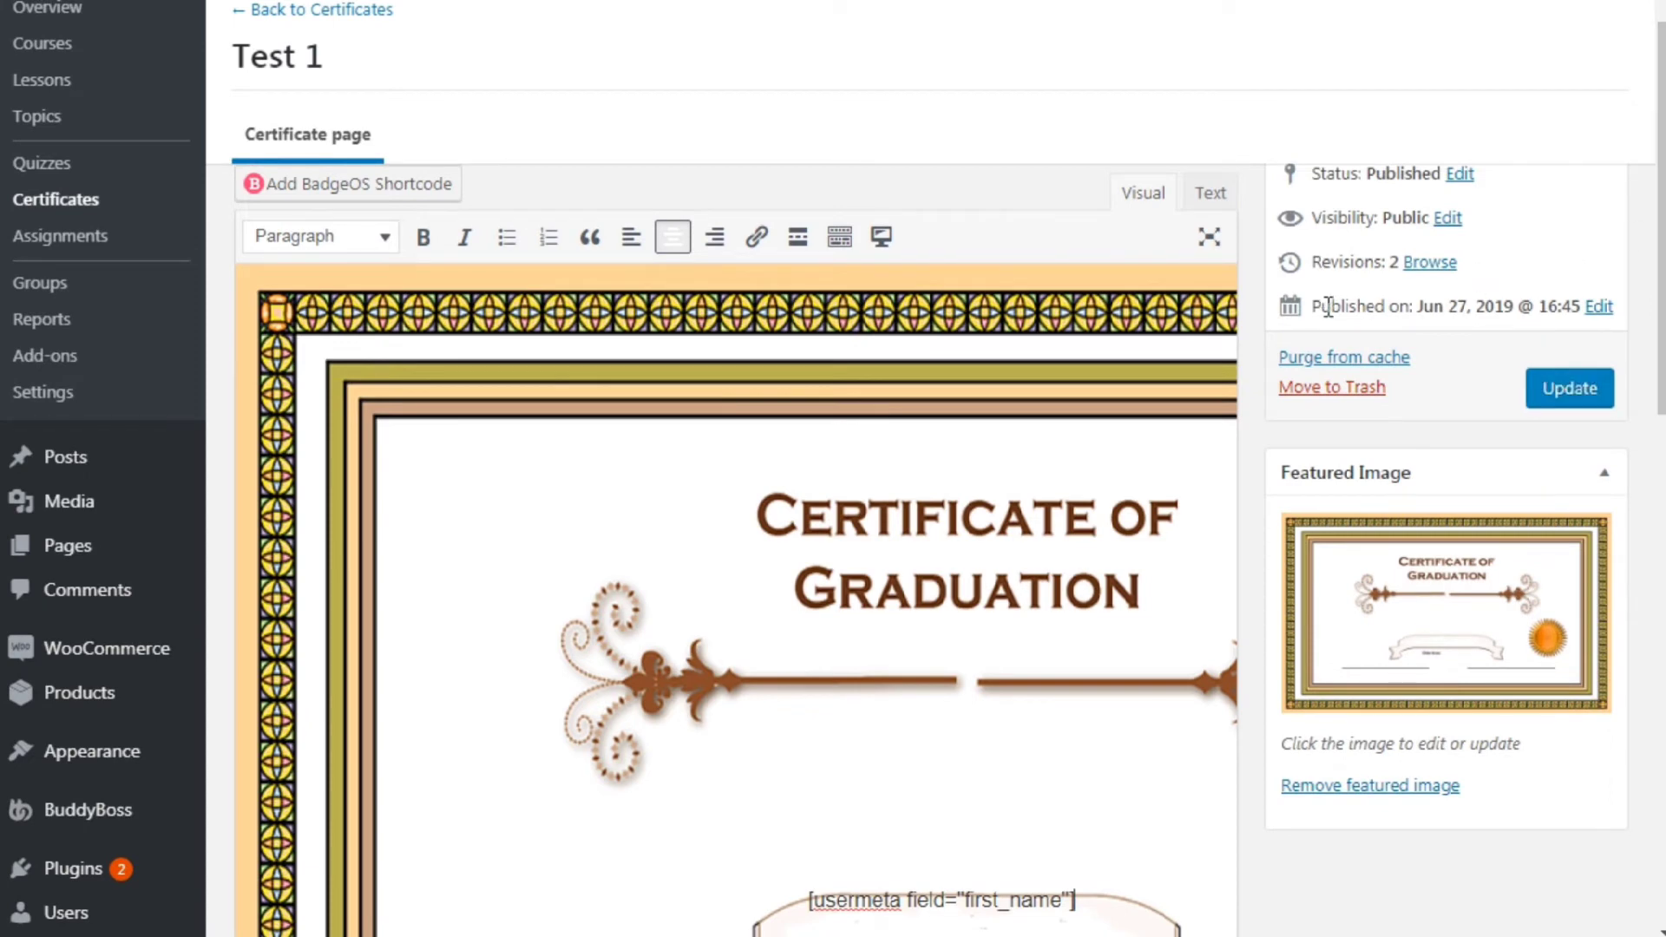
pyautogui.click(1592, 395)
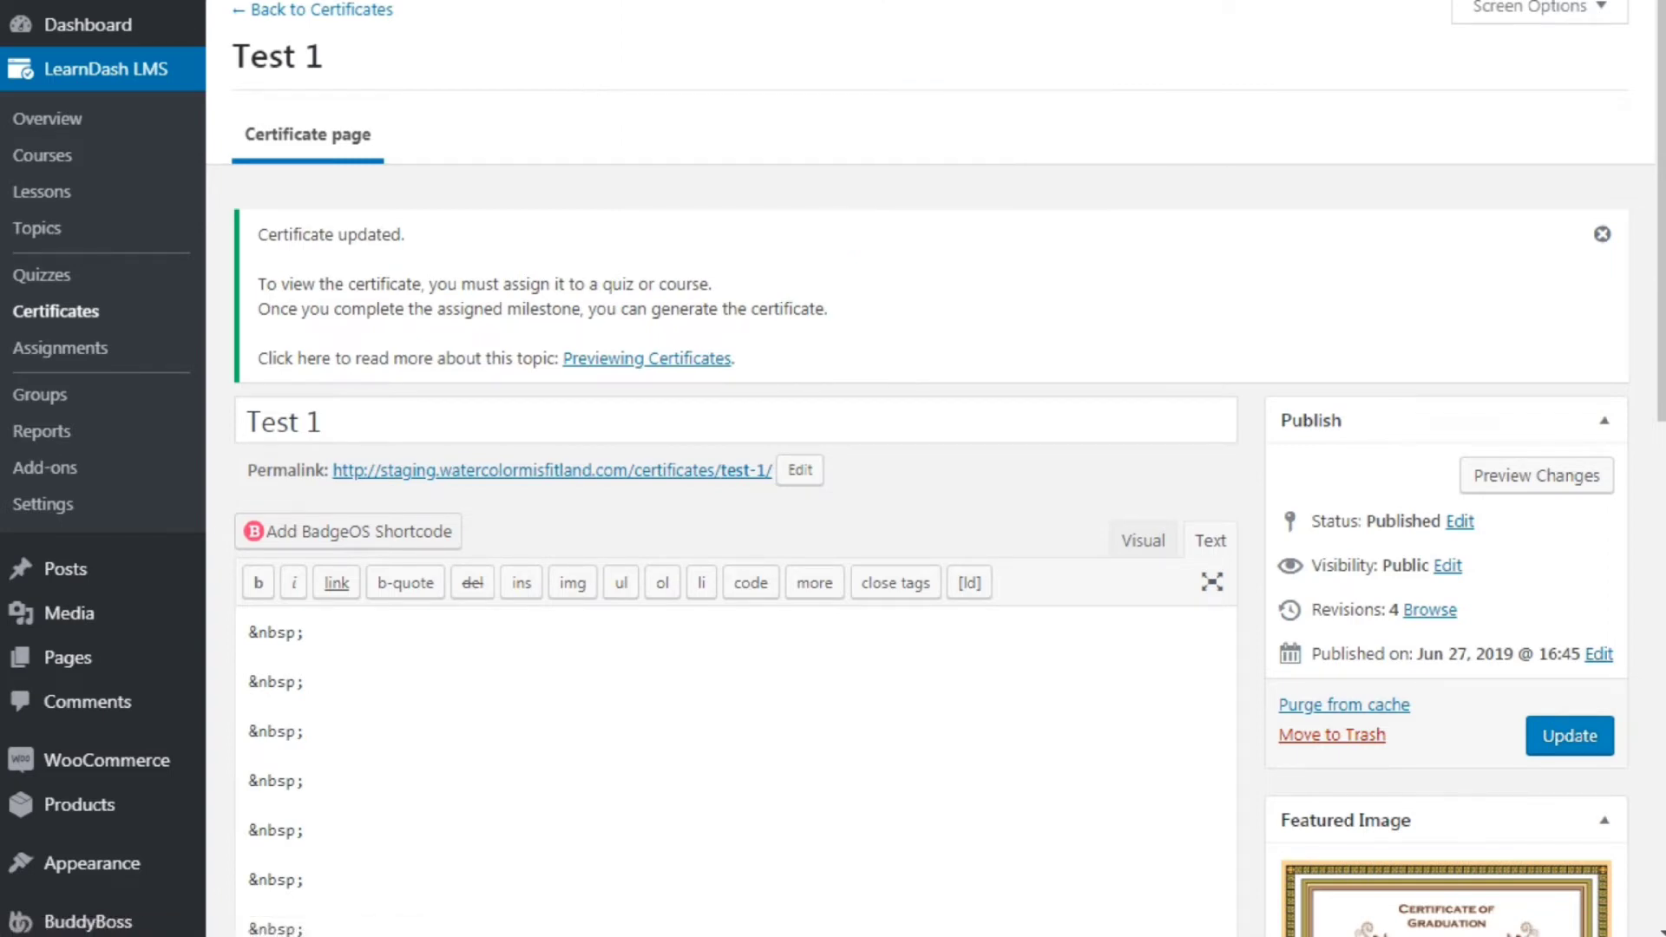
# Open the LearnDash add-ons page and browse the official LearnDash add-ons.
pyautogui.click(67, 475)
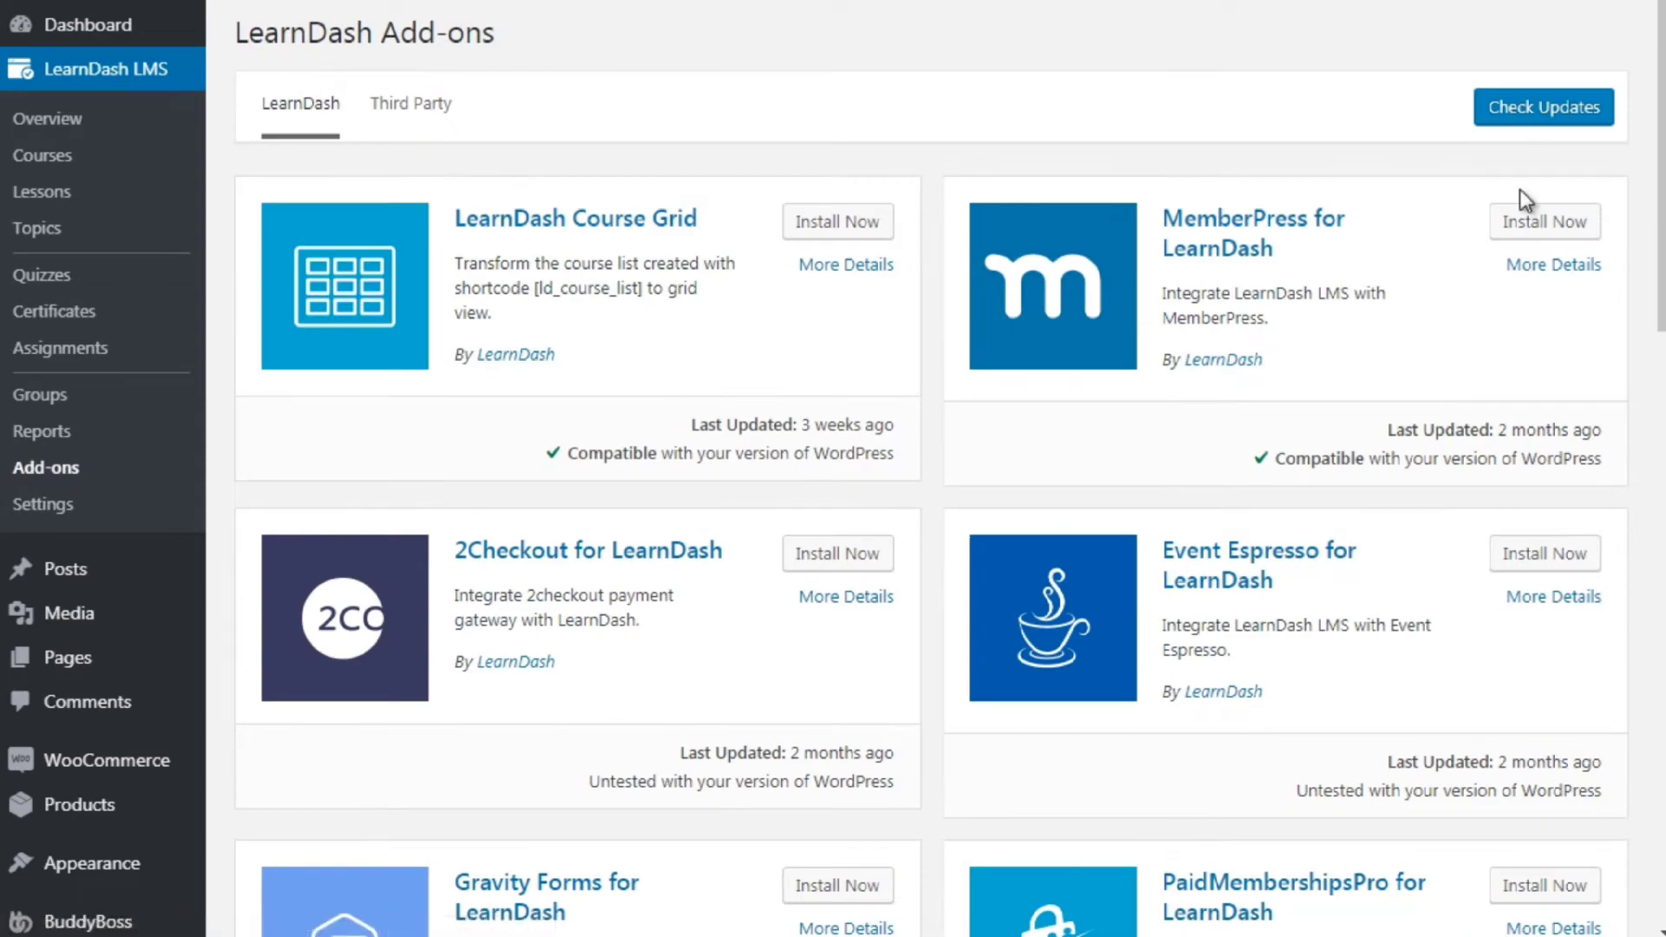
pyautogui.scroll(-2, 1661, 217)
pyautogui.scroll(-15, 951, 486)
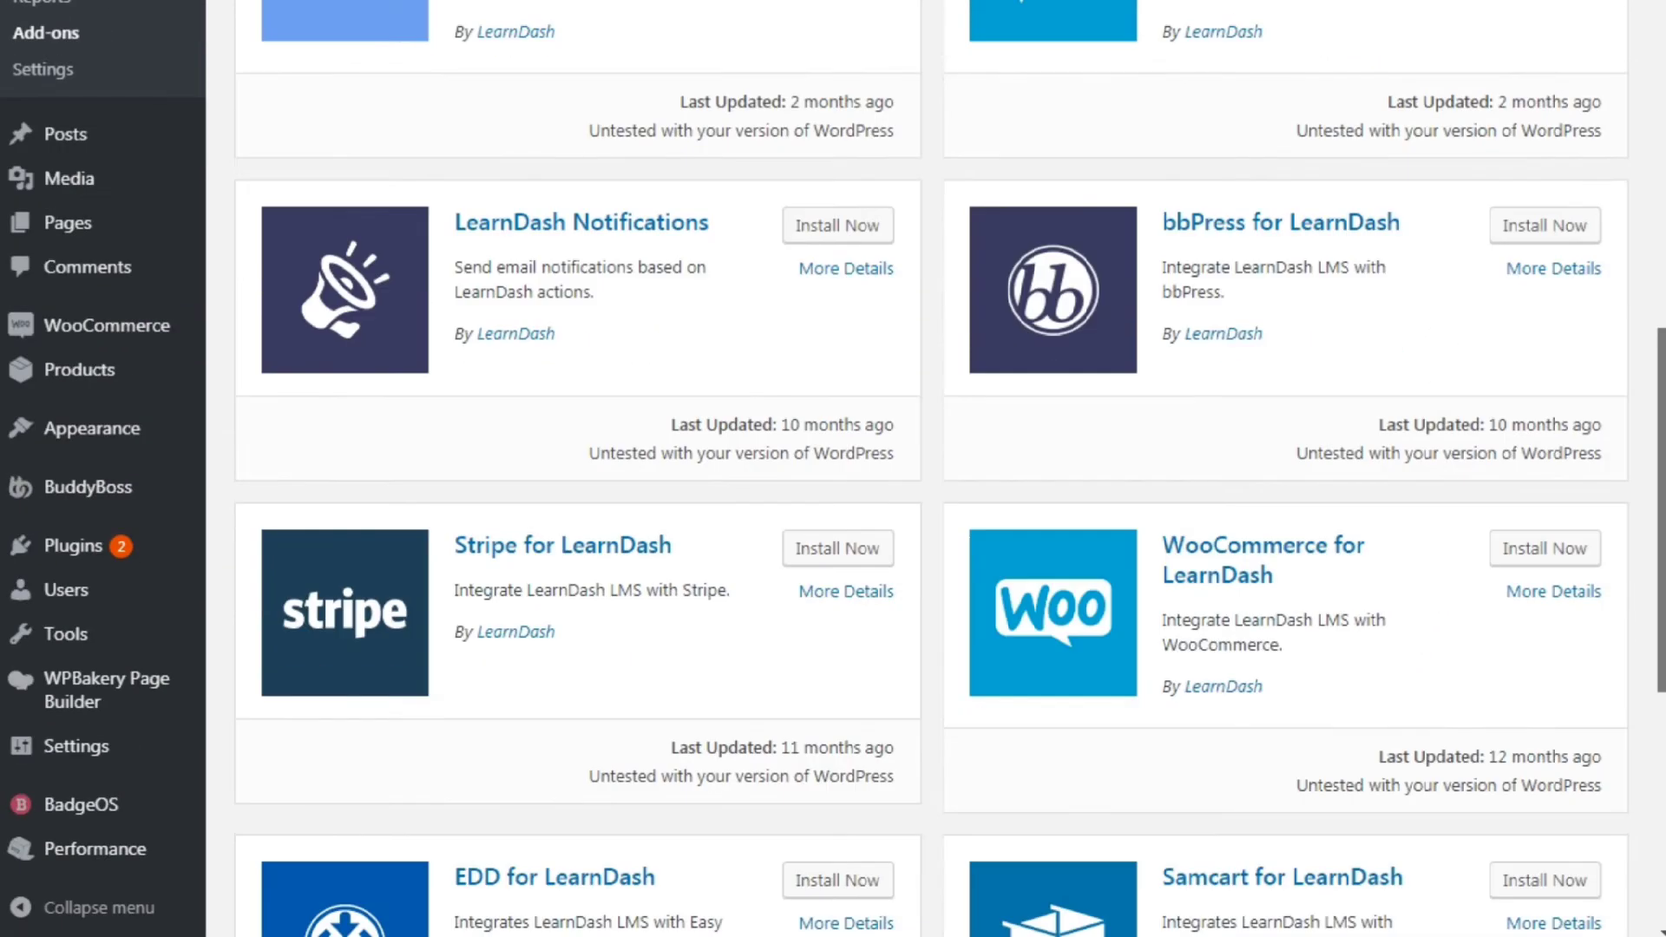
pyautogui.scroll(17, 951, 486)
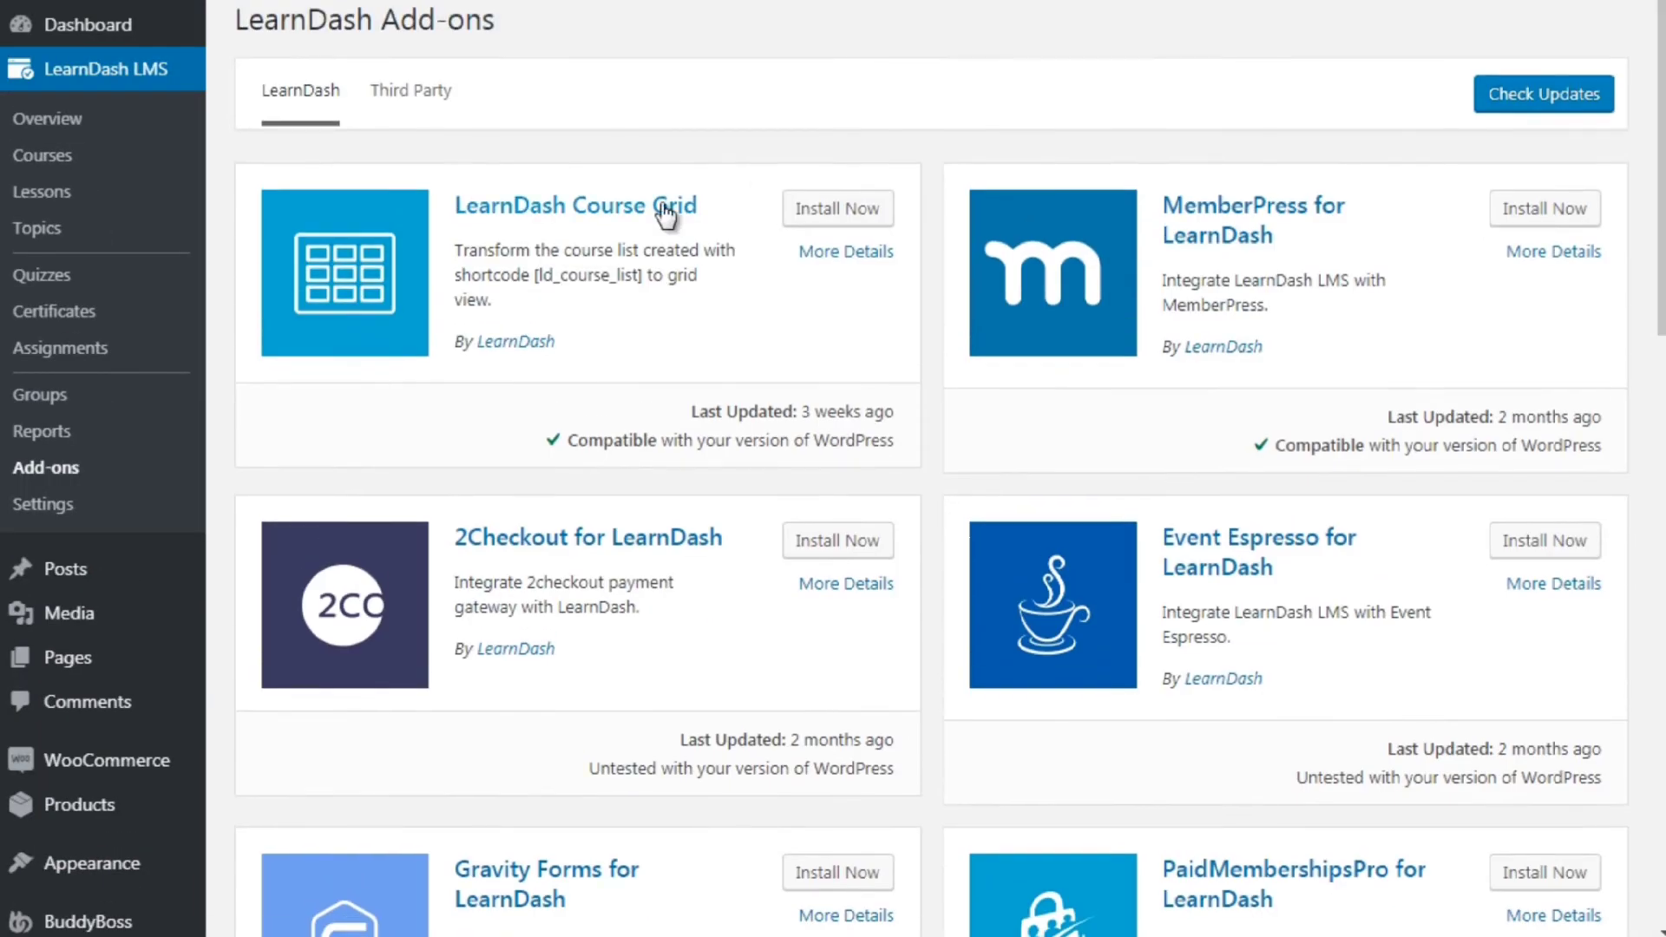
# Browse the third-party LearnDash add-ons through the whole list.
pyautogui.click(397, 92)
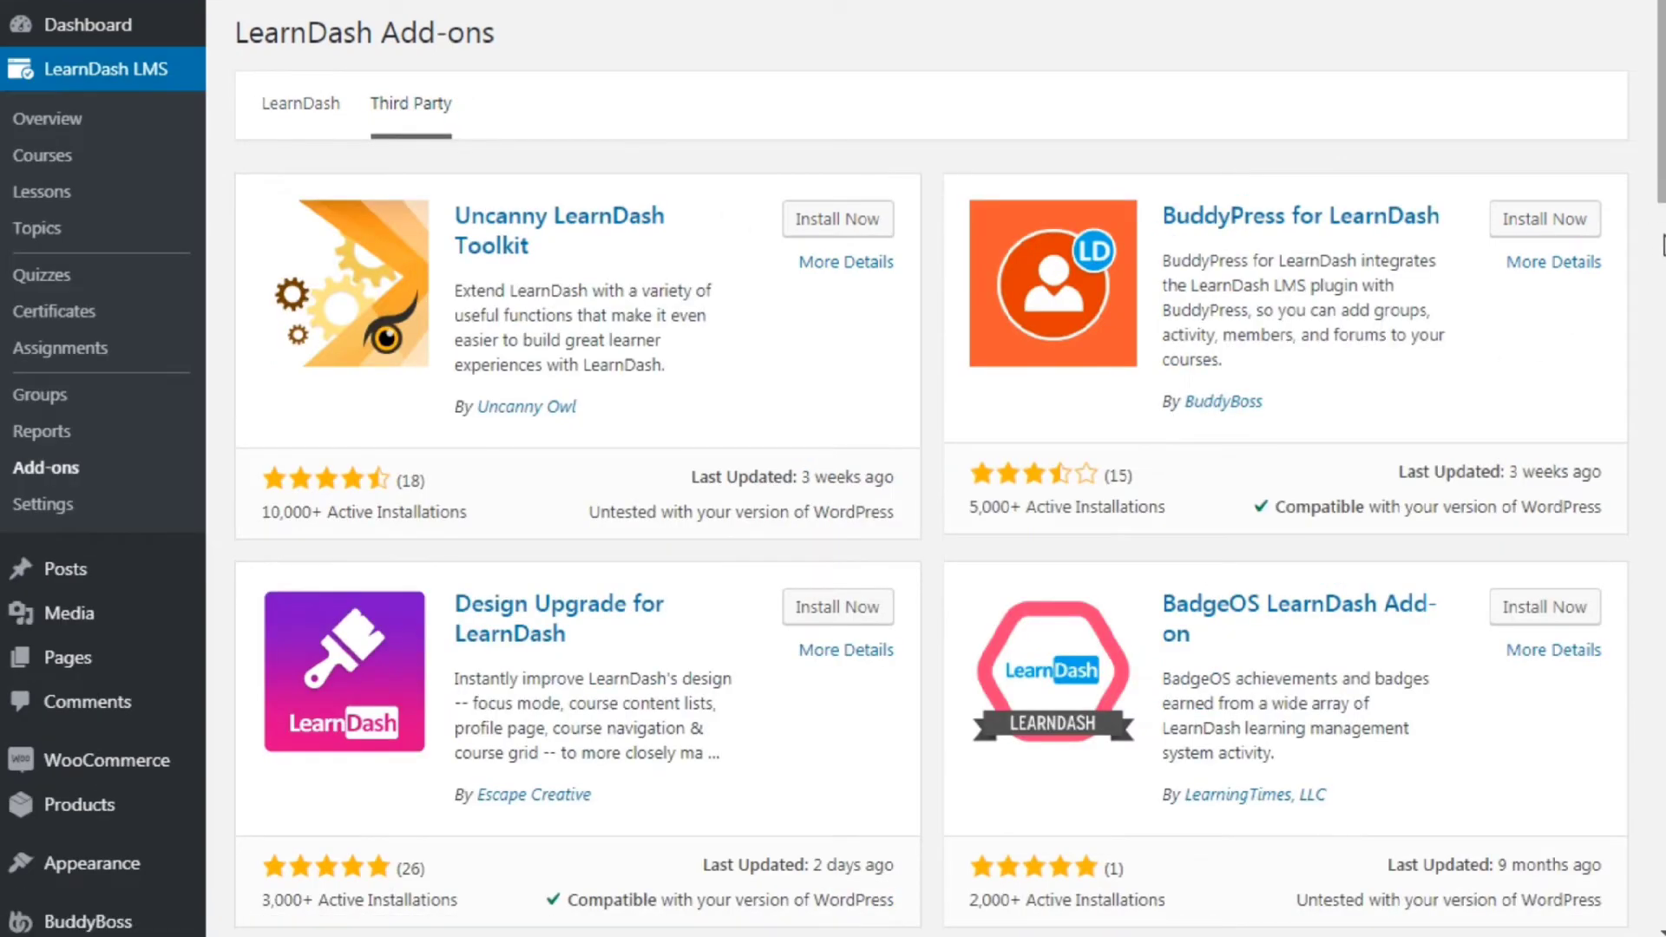
pyautogui.click(1663, 245)
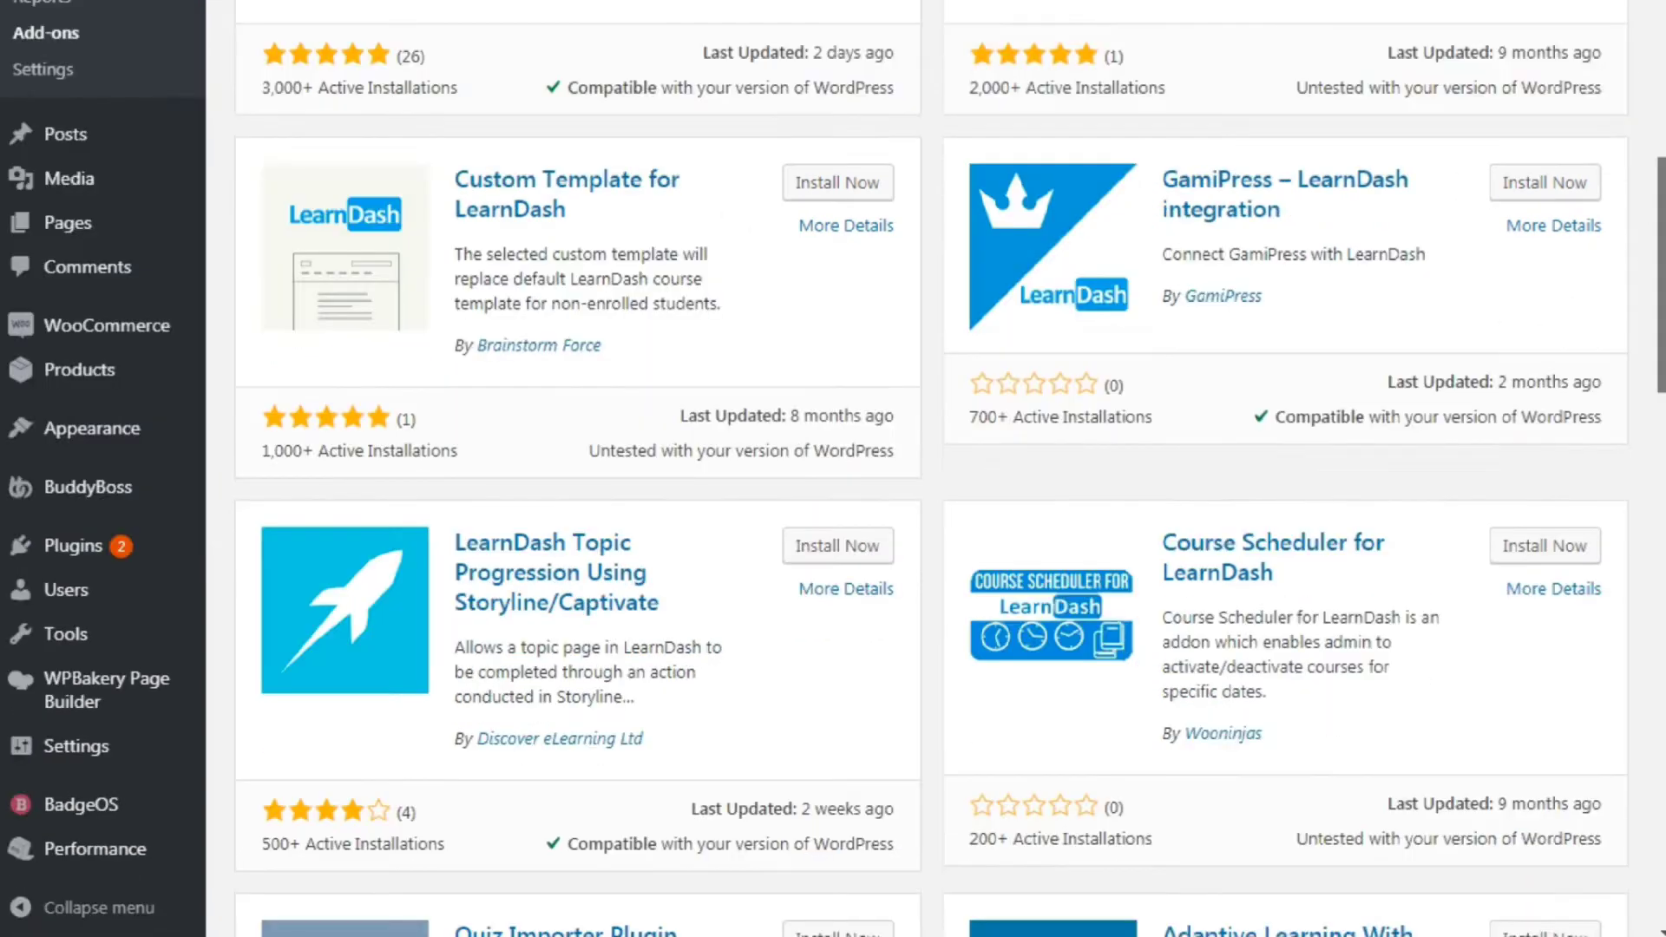
pyautogui.scroll(-15, 950, 469)
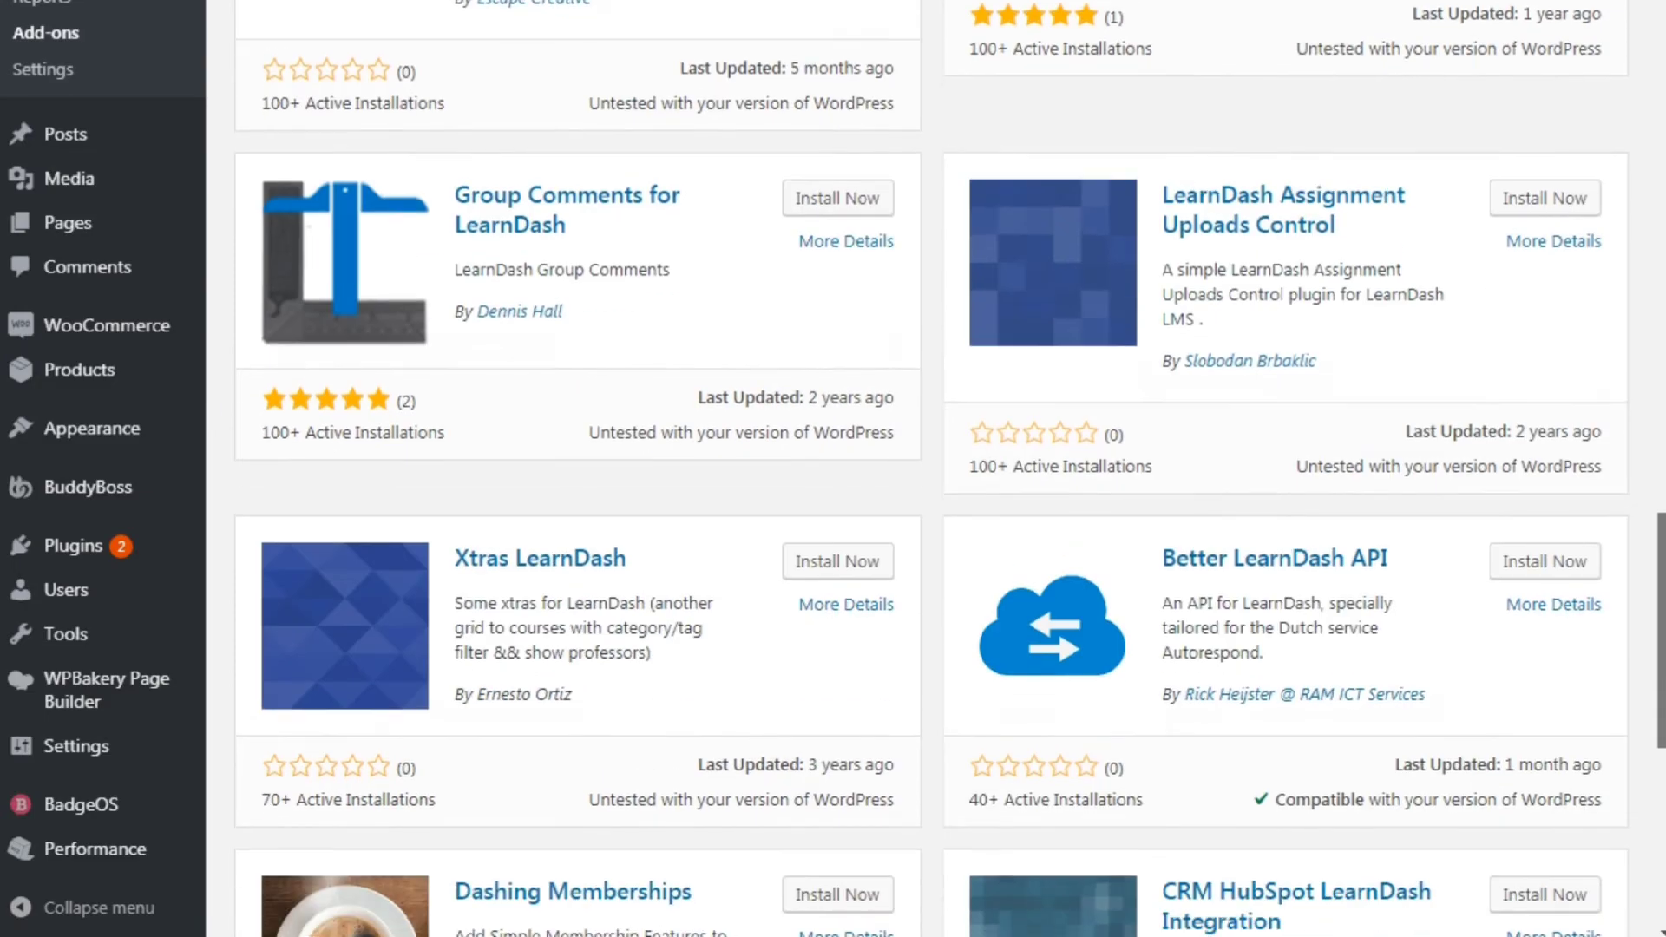
pyautogui.scroll(-4, 950, 469)
pyautogui.scroll(20, 951, 468)
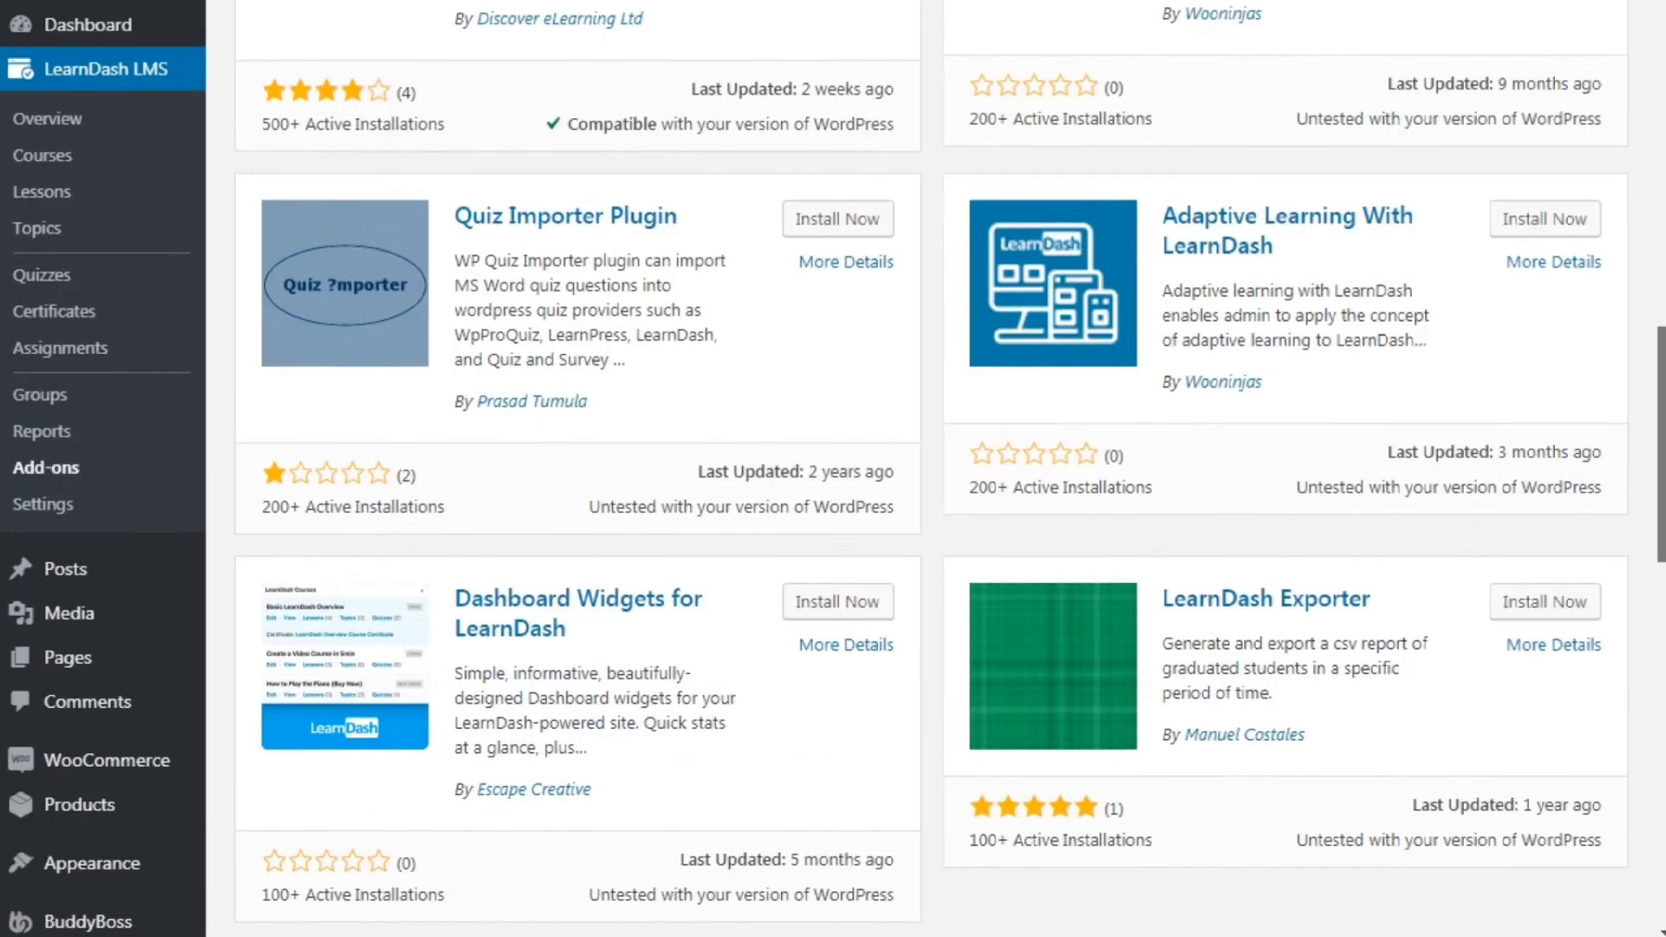
pyautogui.scroll(3, 1489, 139)
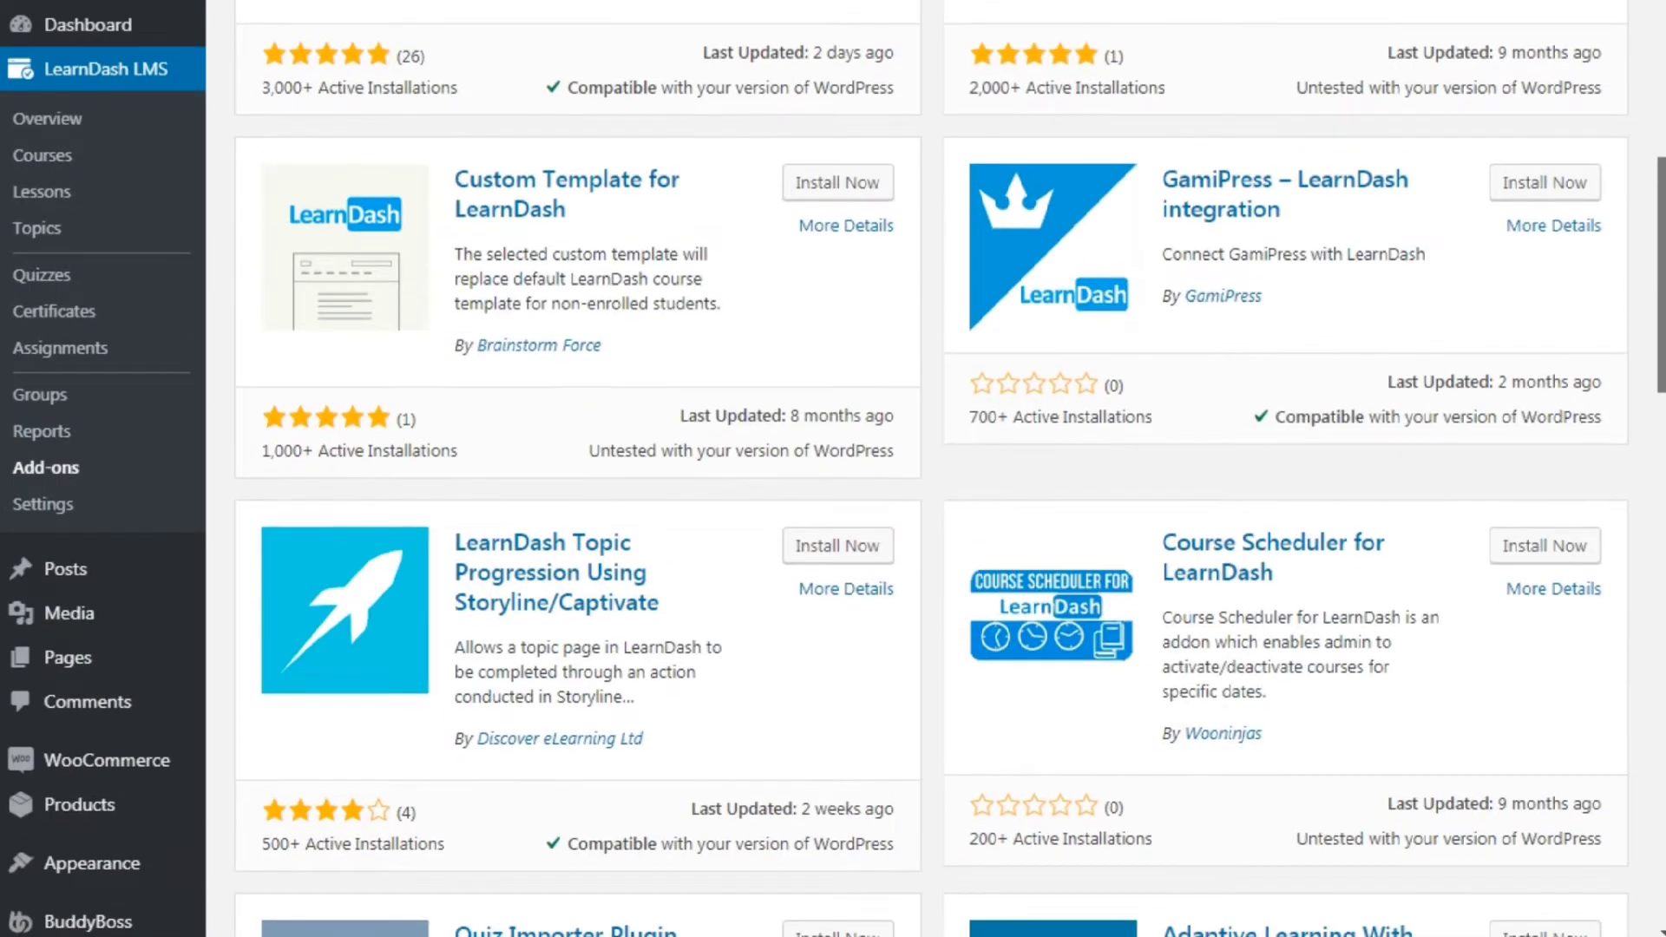
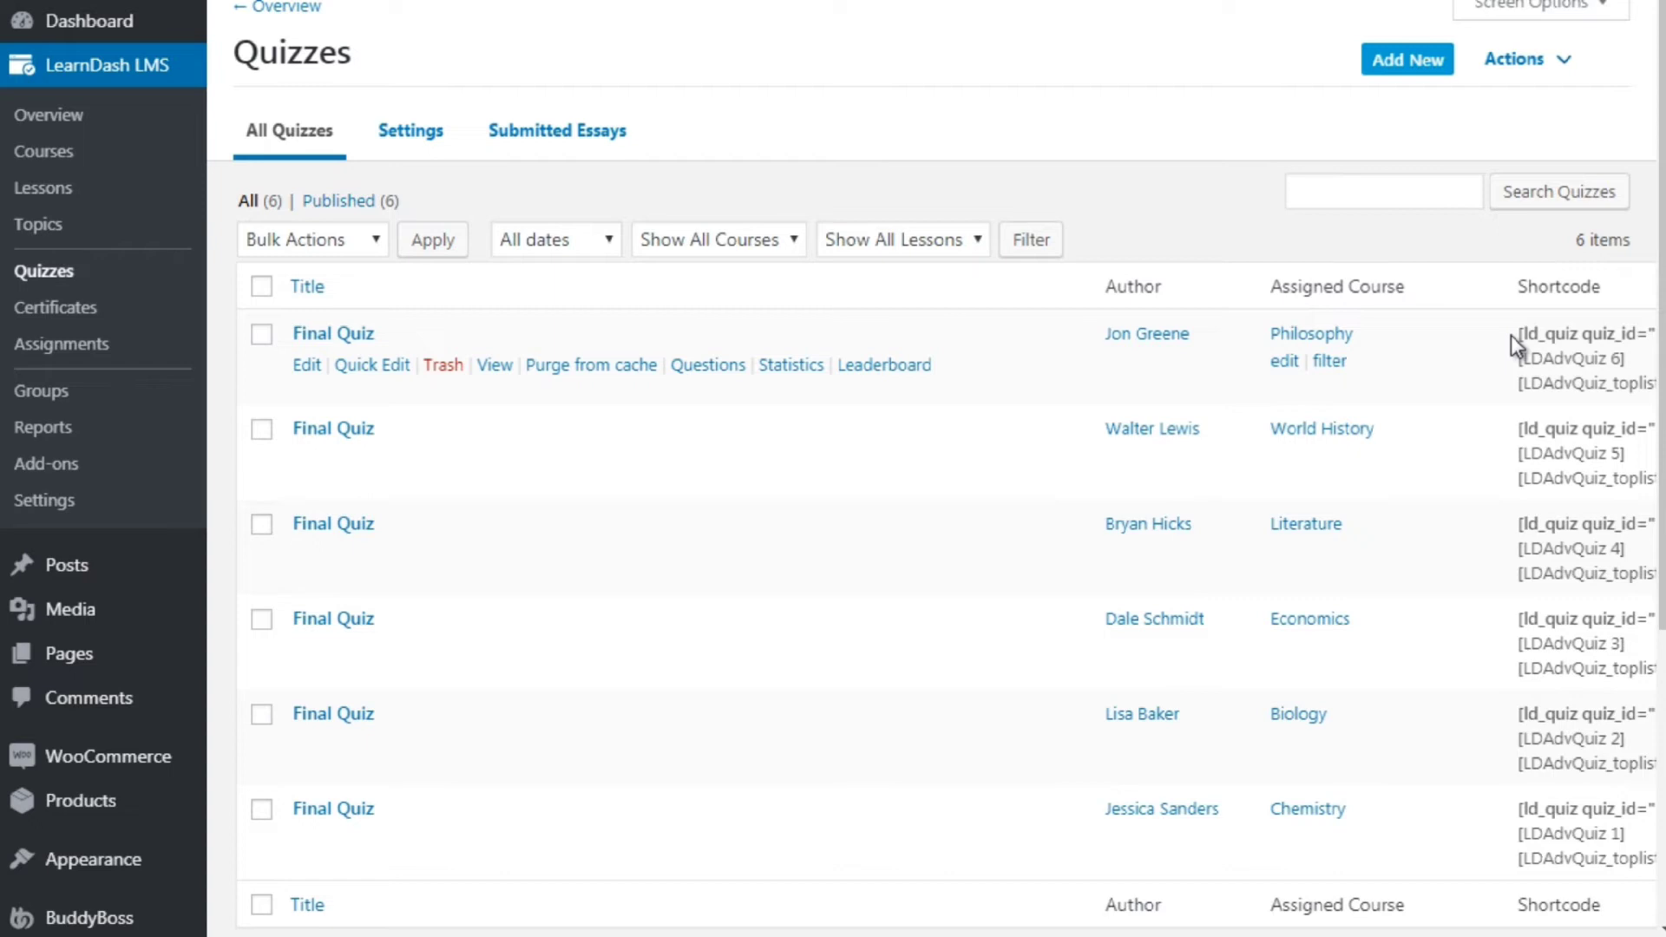
# Open the settings of the Philosophy course's Final Quiz and review its access and progression options.
pyautogui.click(304, 366)
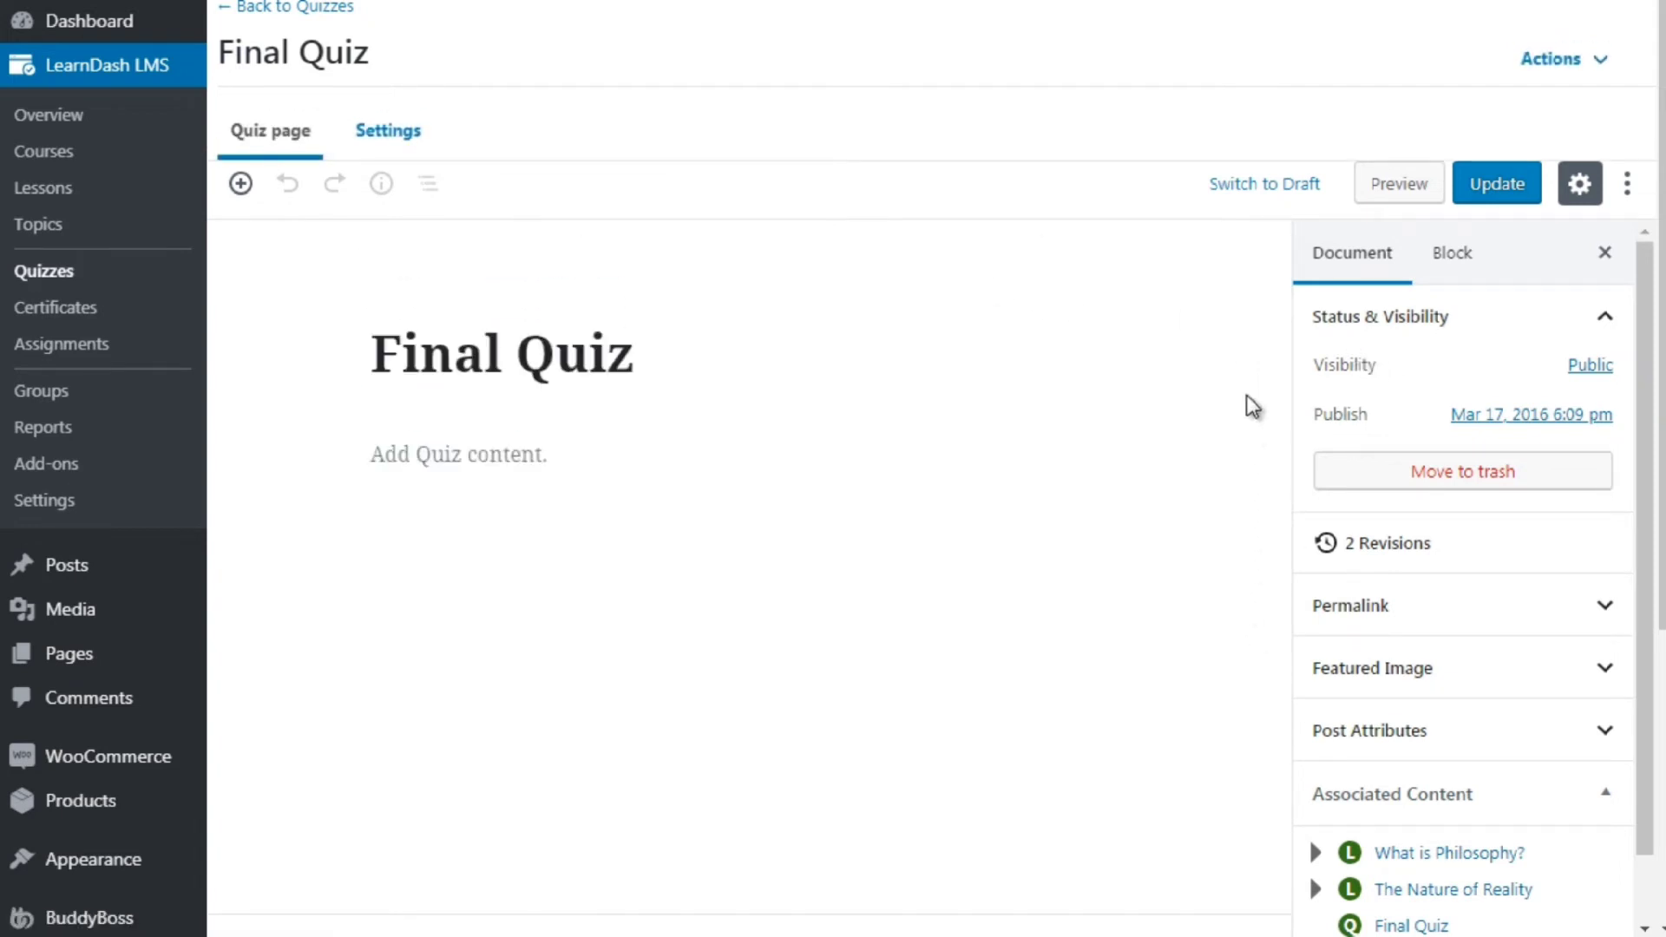
pyautogui.click(388, 133)
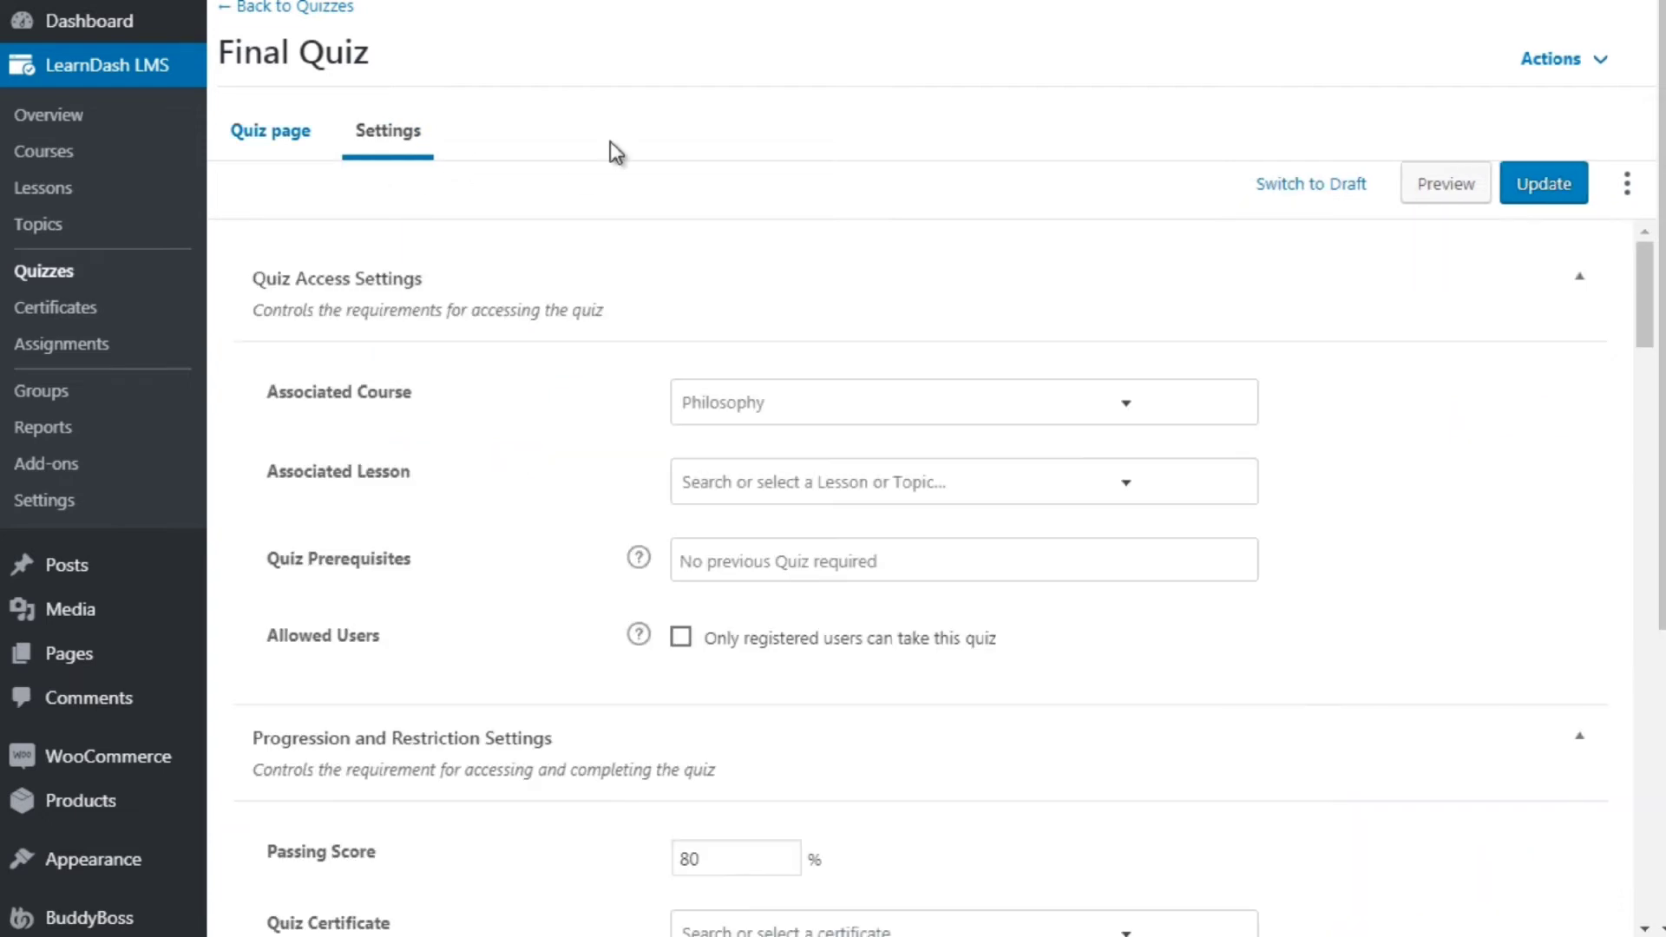
pyautogui.moveTo(1646, 320); pyautogui.dragTo(1646, 335)
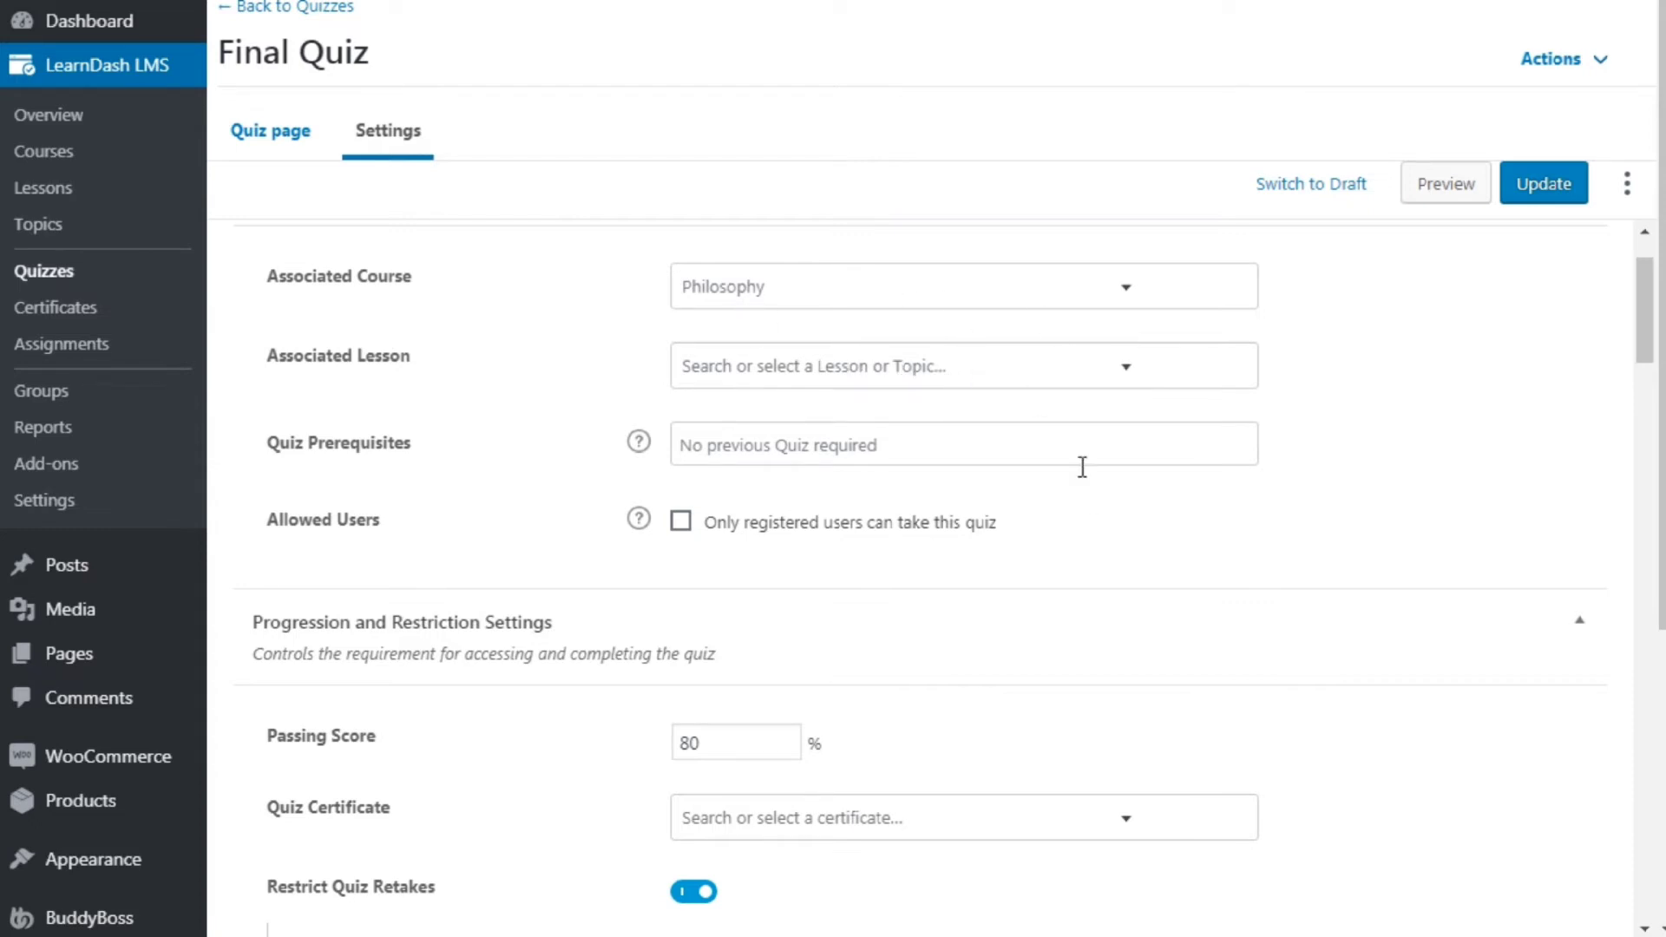
pyautogui.moveTo(1653, 314); pyautogui.dragTo(1657, 371)
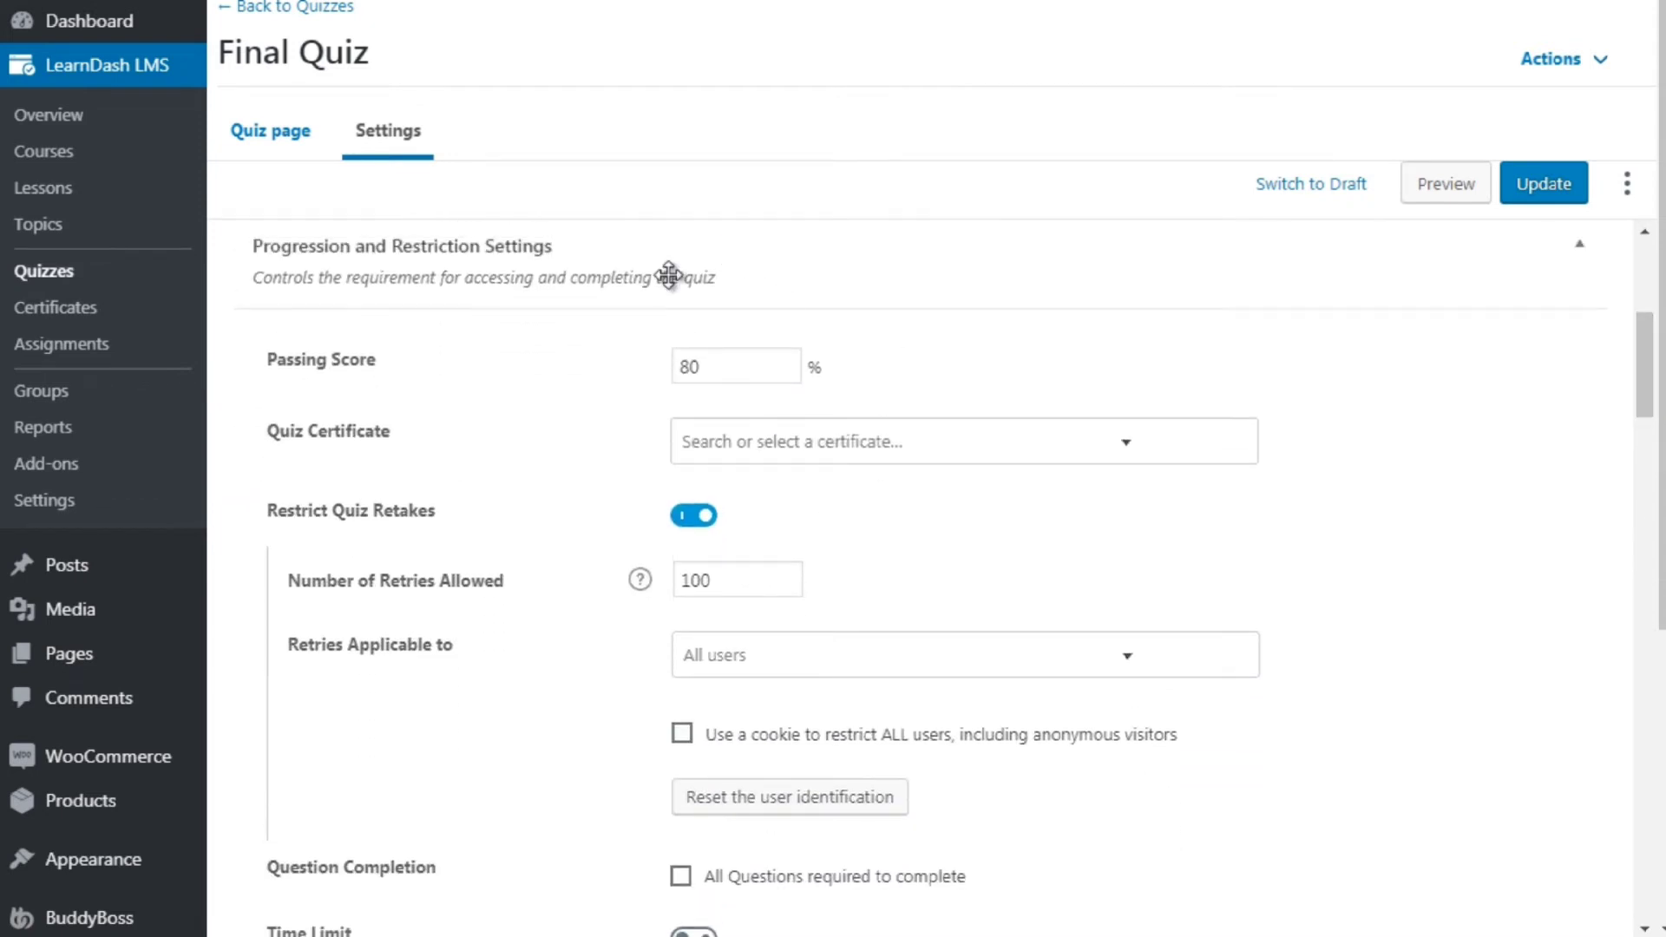
# Set the Final Quiz's passing score to 0% and collapse the Display and Content Options section.
pyautogui.doubleClick(721, 365)
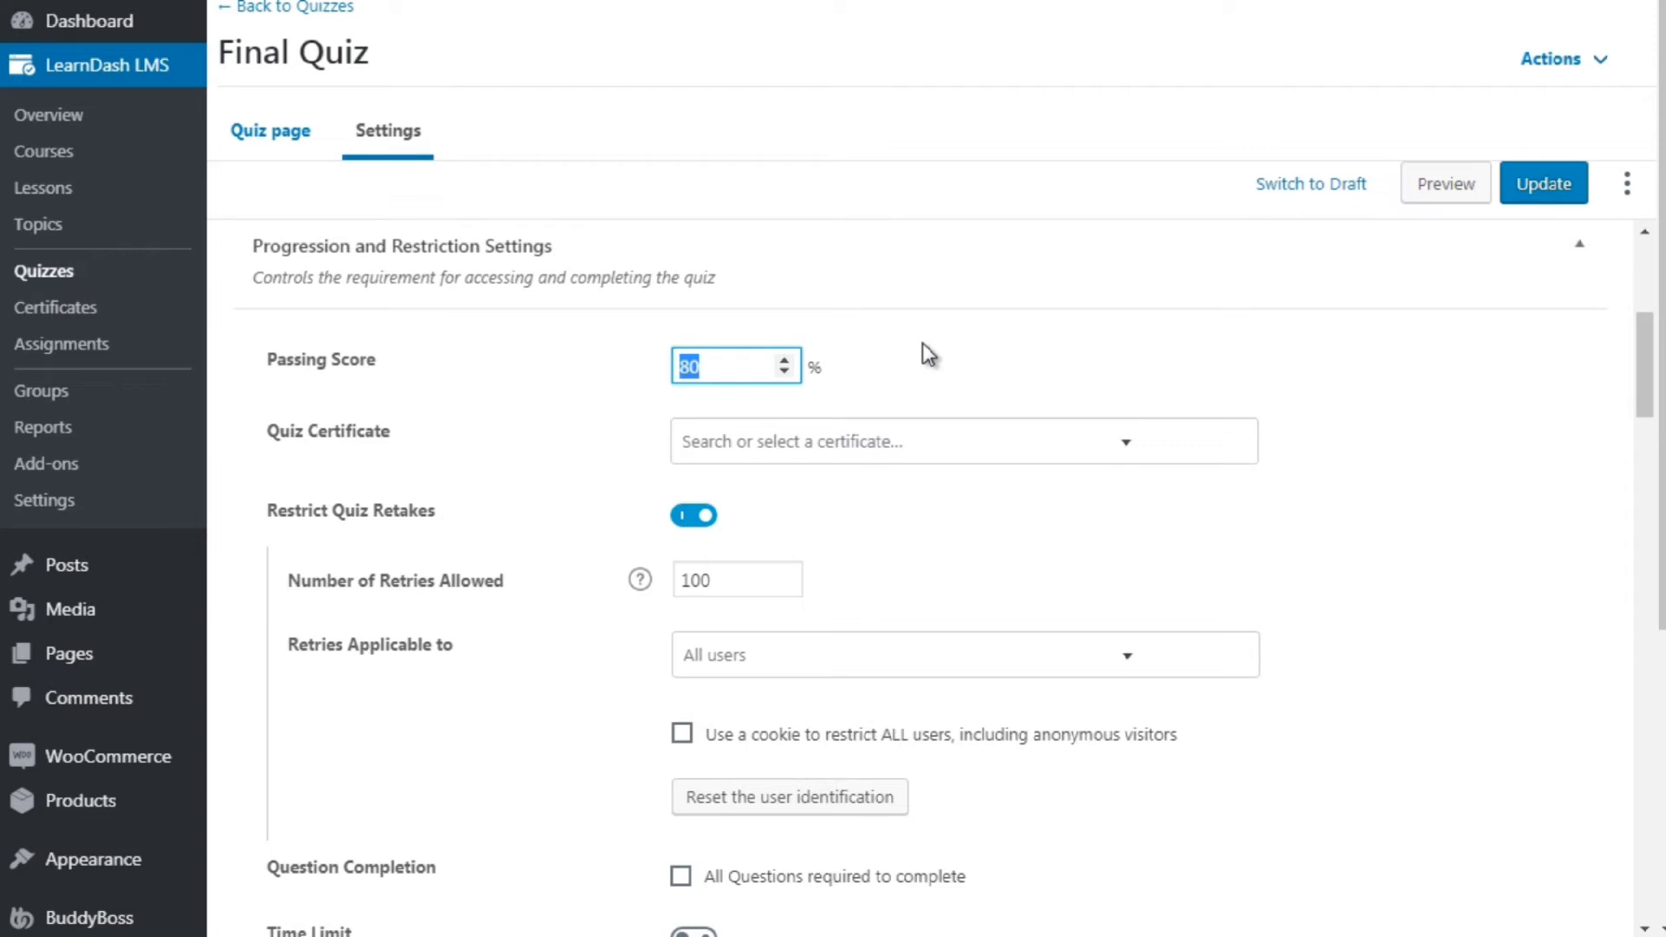
pyautogui.click(746, 365)
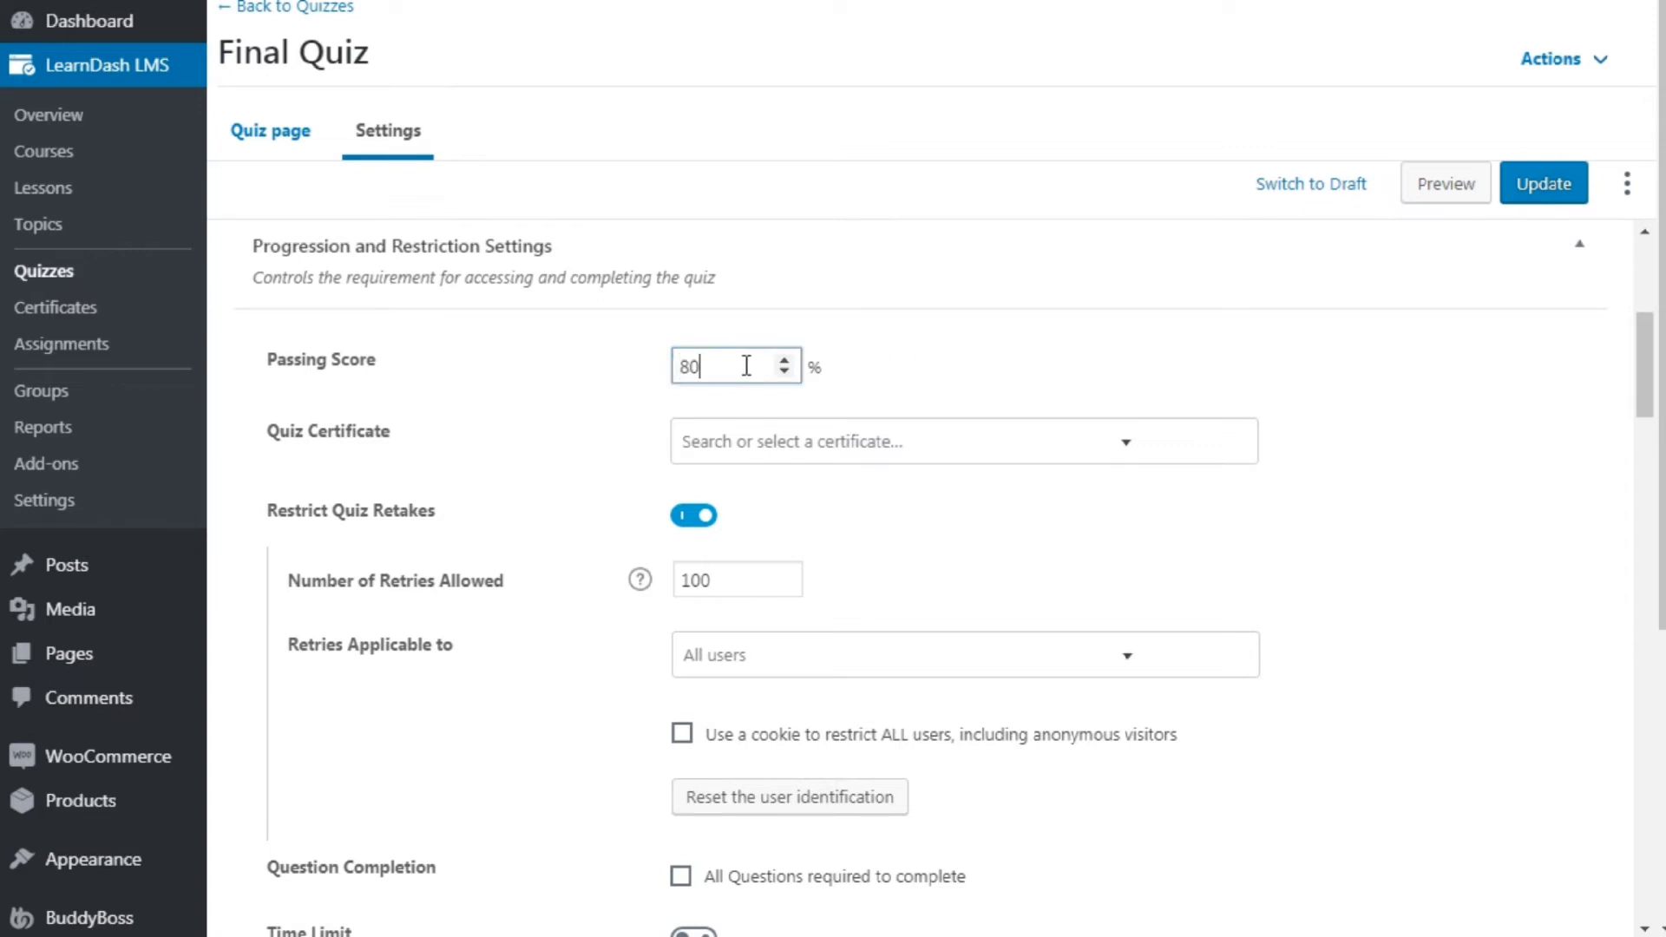
pyautogui.press('BackSpace')
pyautogui.press('BackSpace')
pyautogui.write('0')
pyautogui.press('BackSpace')
pyautogui.write('10')
pyautogui.press('BackSpace')
pyautogui.press('BackSpace')
pyautogui.write('0')
pyautogui.click(793, 279)
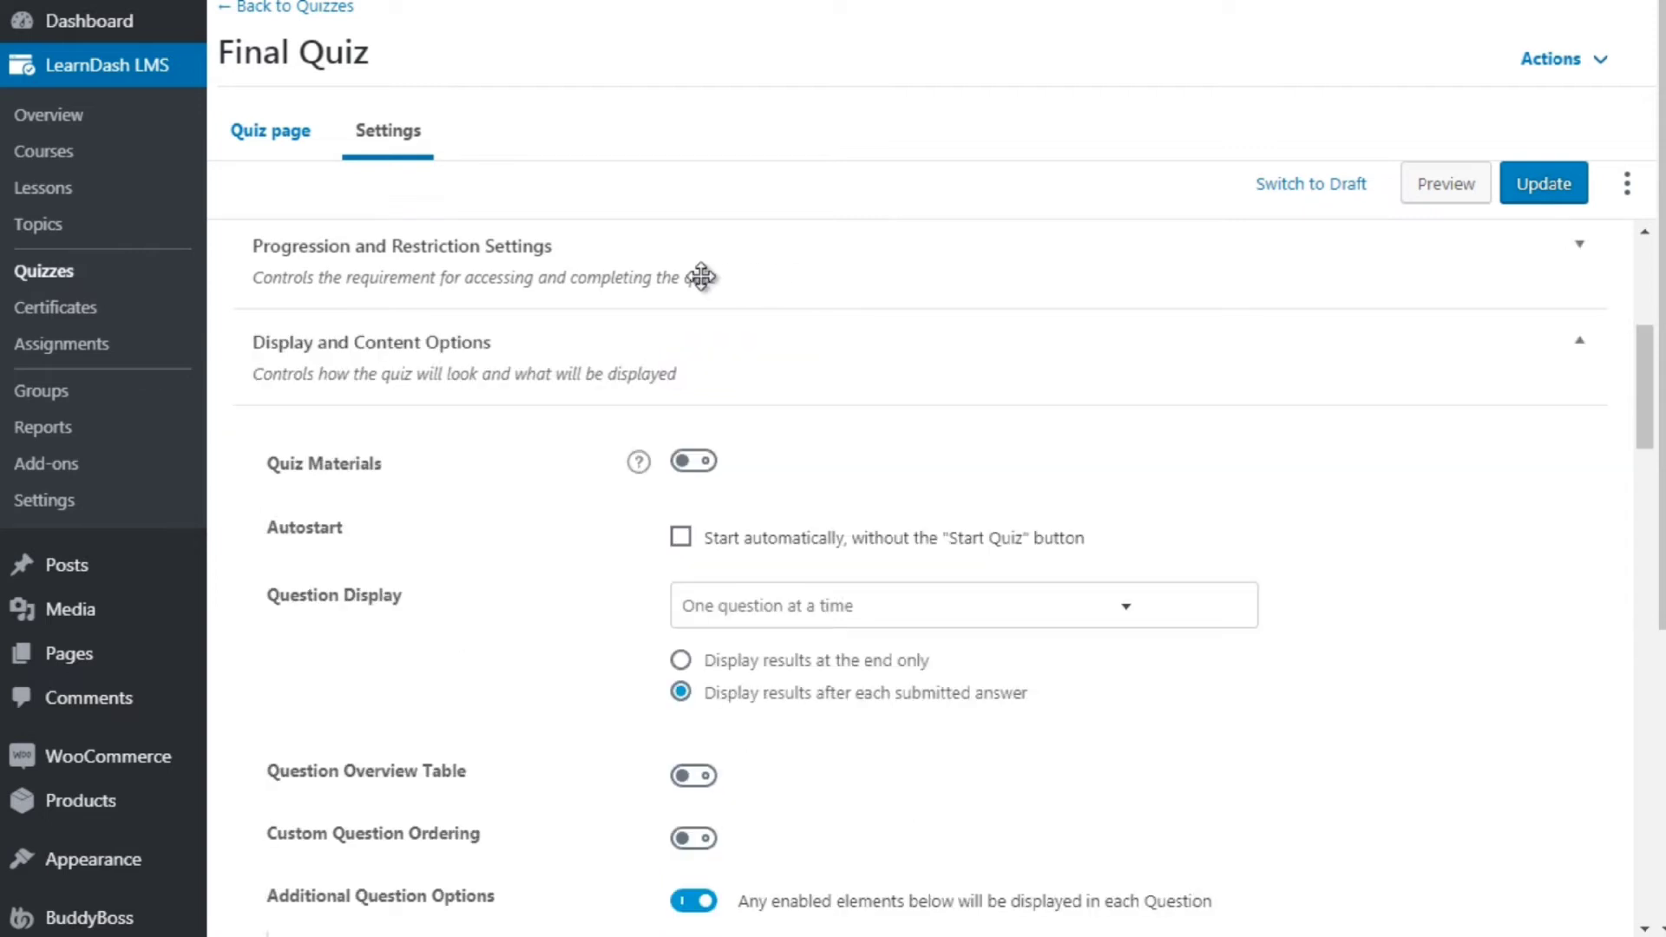
pyautogui.click(713, 351)
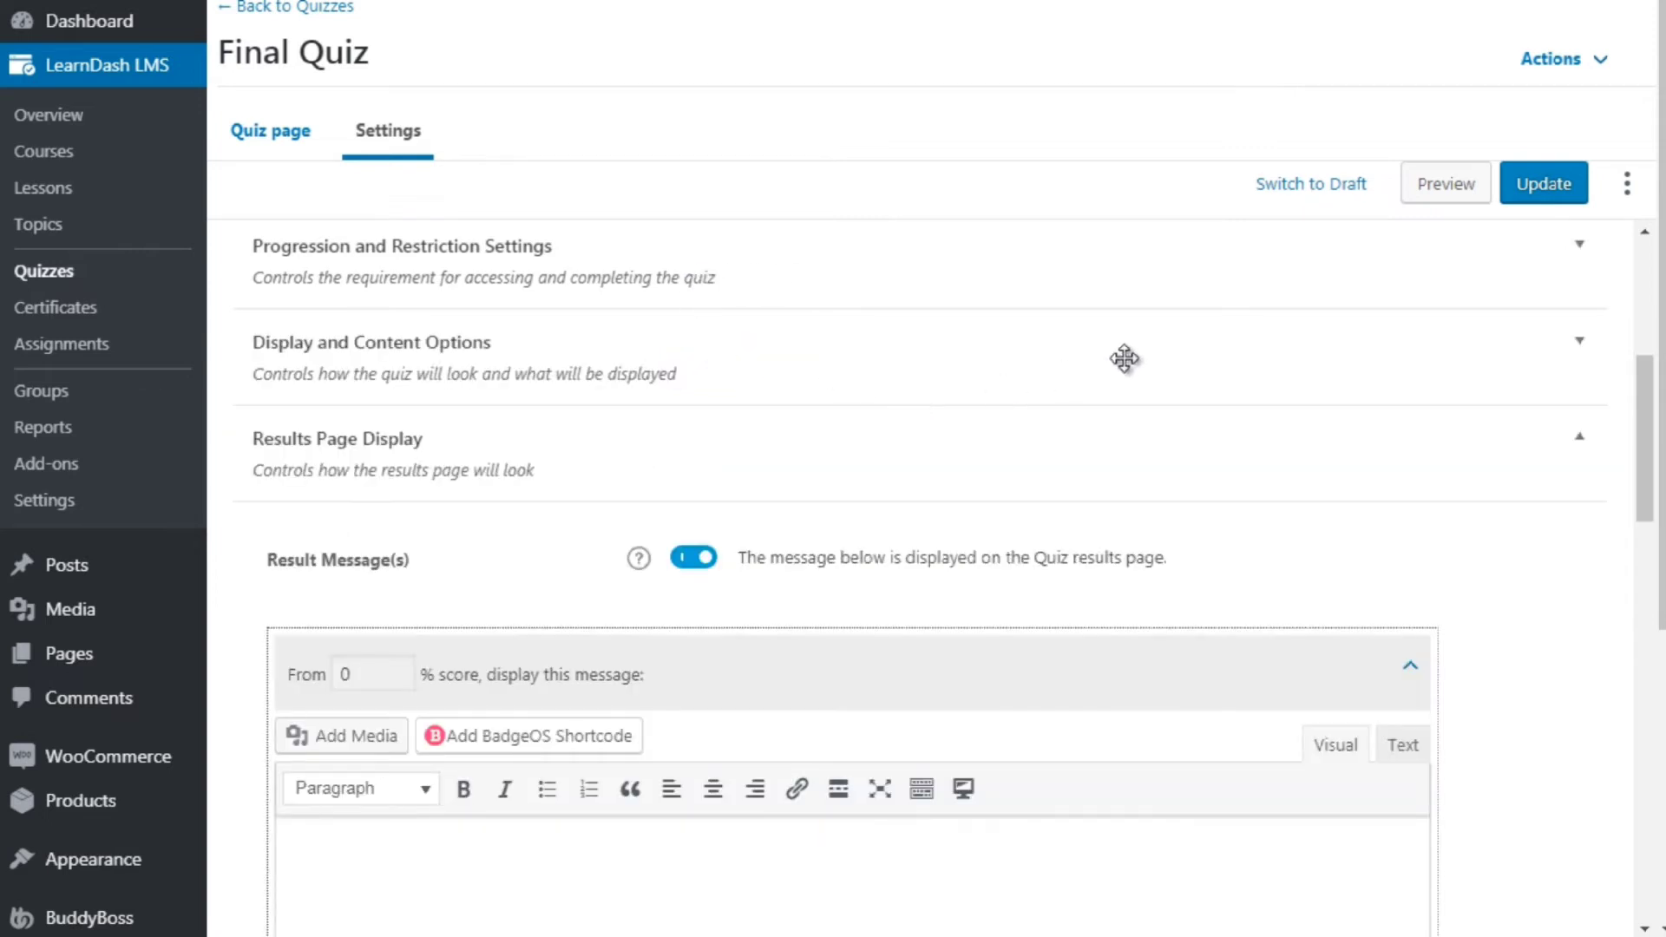
pyautogui.click(1060, 303)
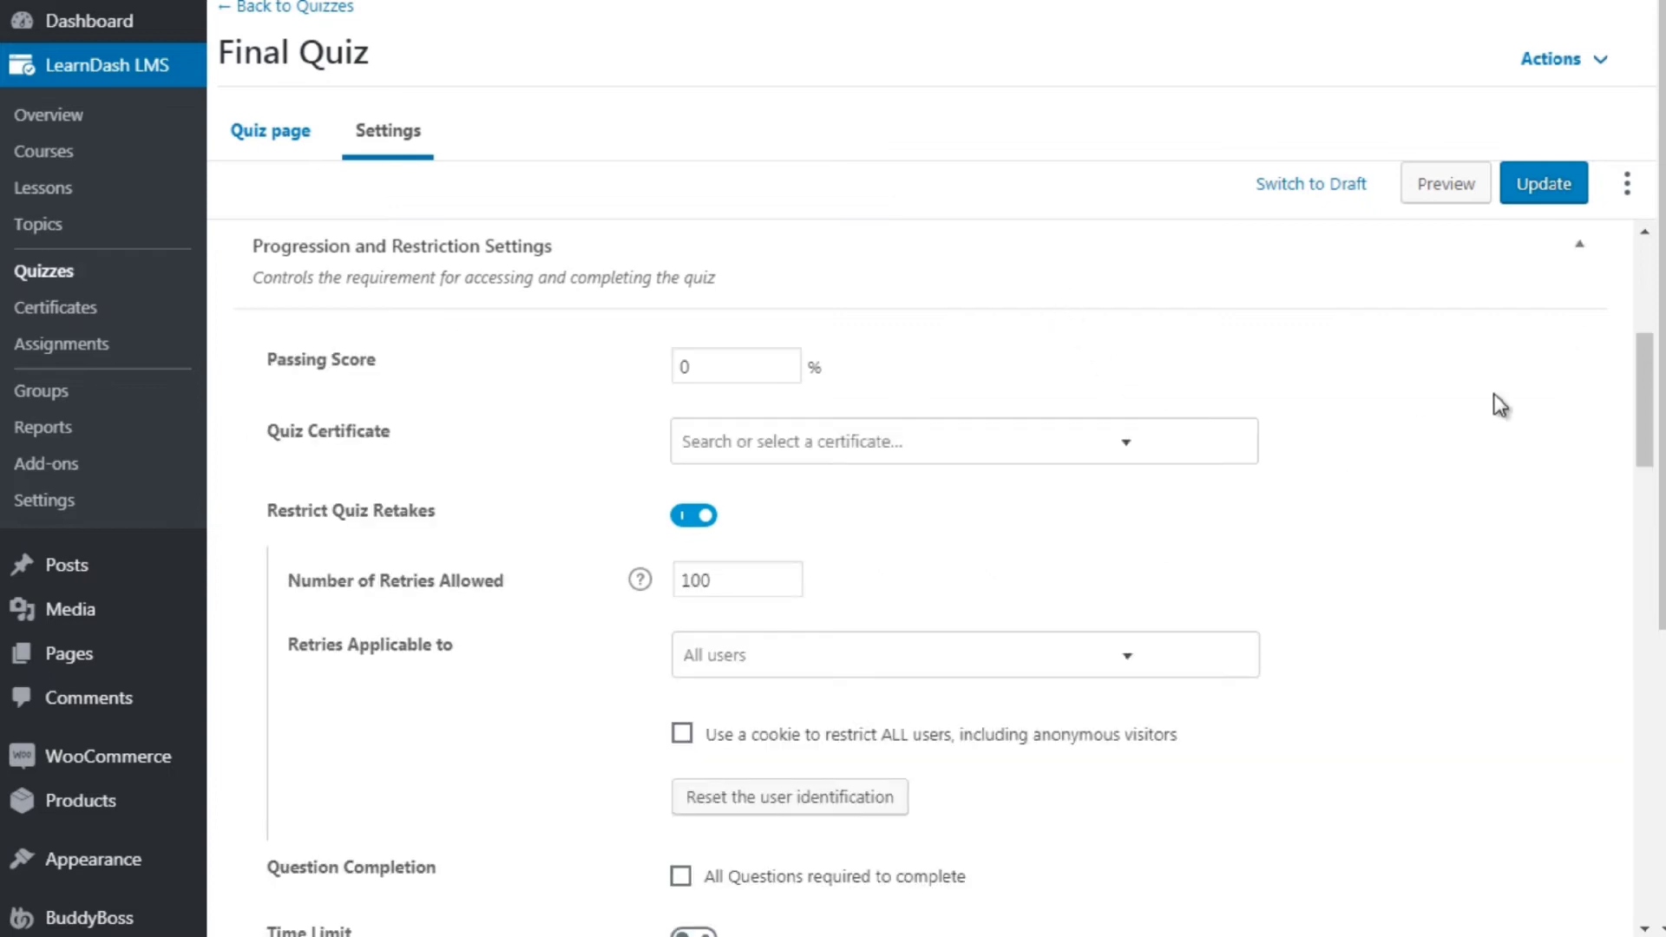
# Review the Final Quiz's available certificates, retake restrictions, question completion and time limit settings.
pyautogui.moveTo(1649, 388); pyautogui.dragTo(1653, 418)
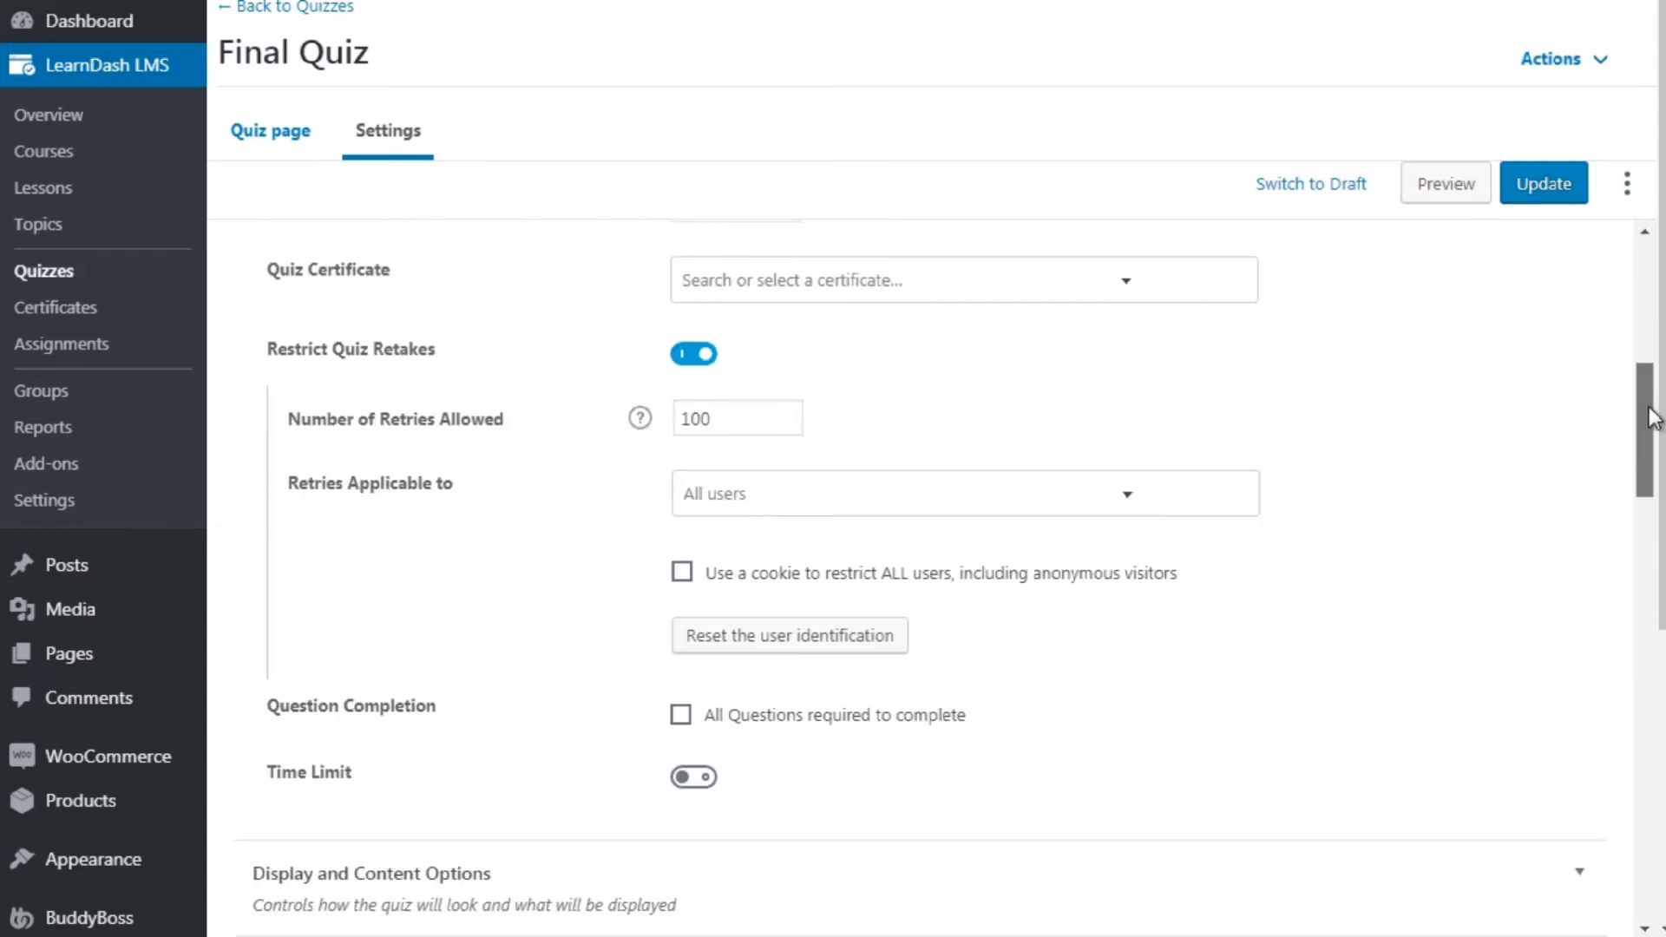
pyautogui.click(1022, 293)
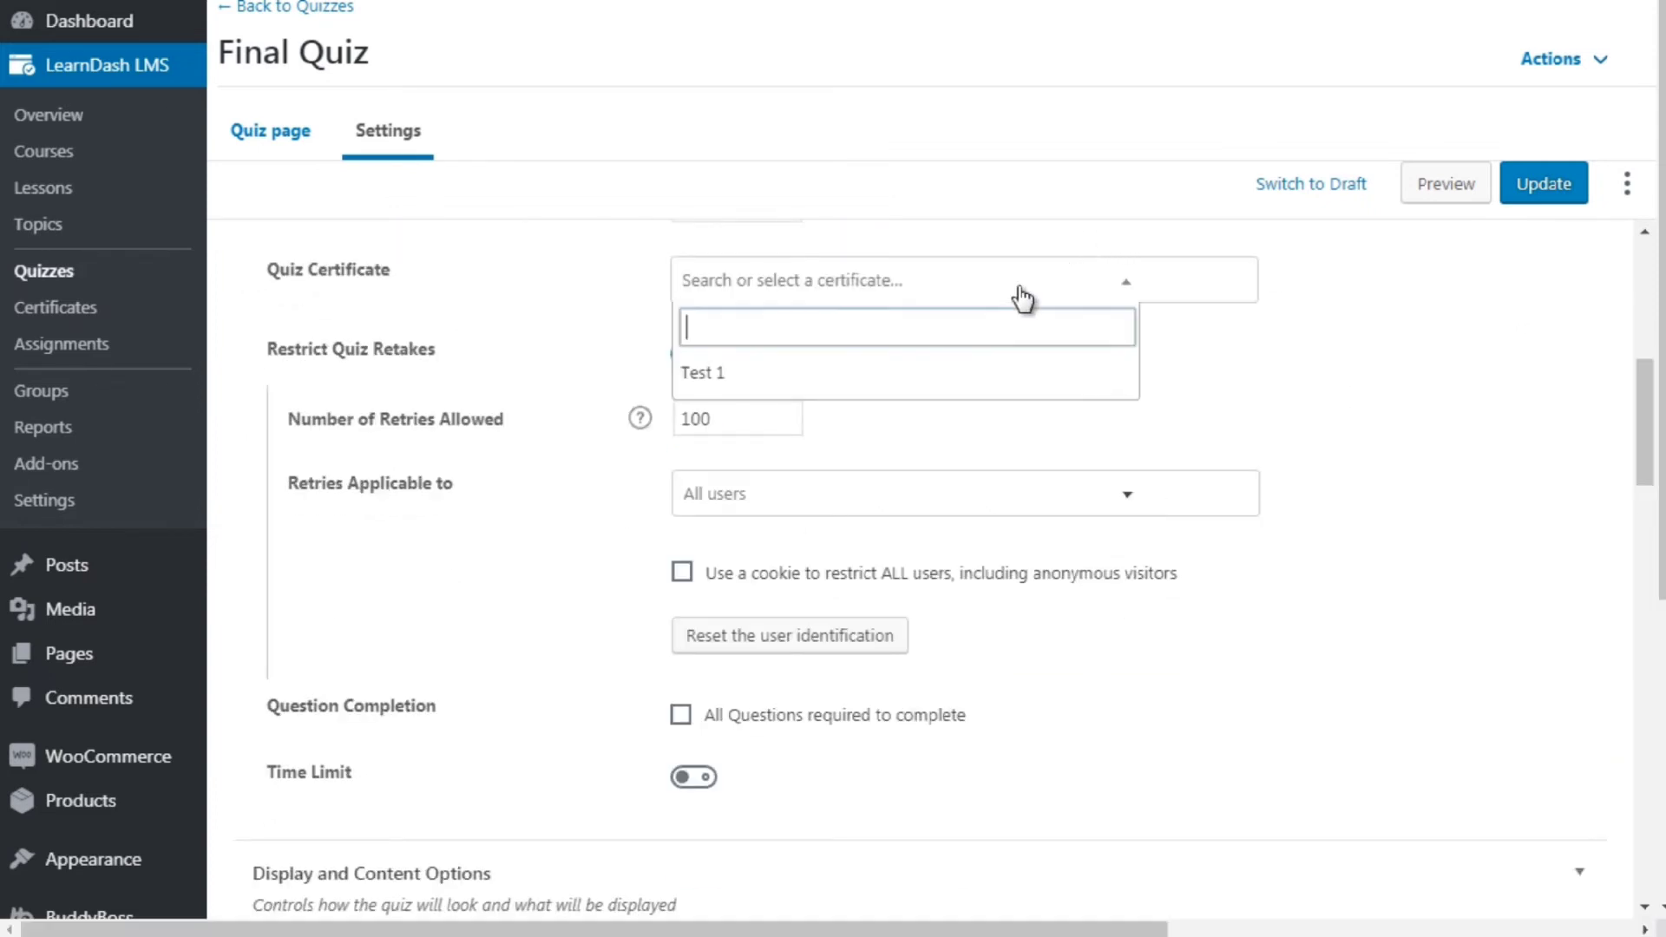
pyautogui.click(1267, 400)
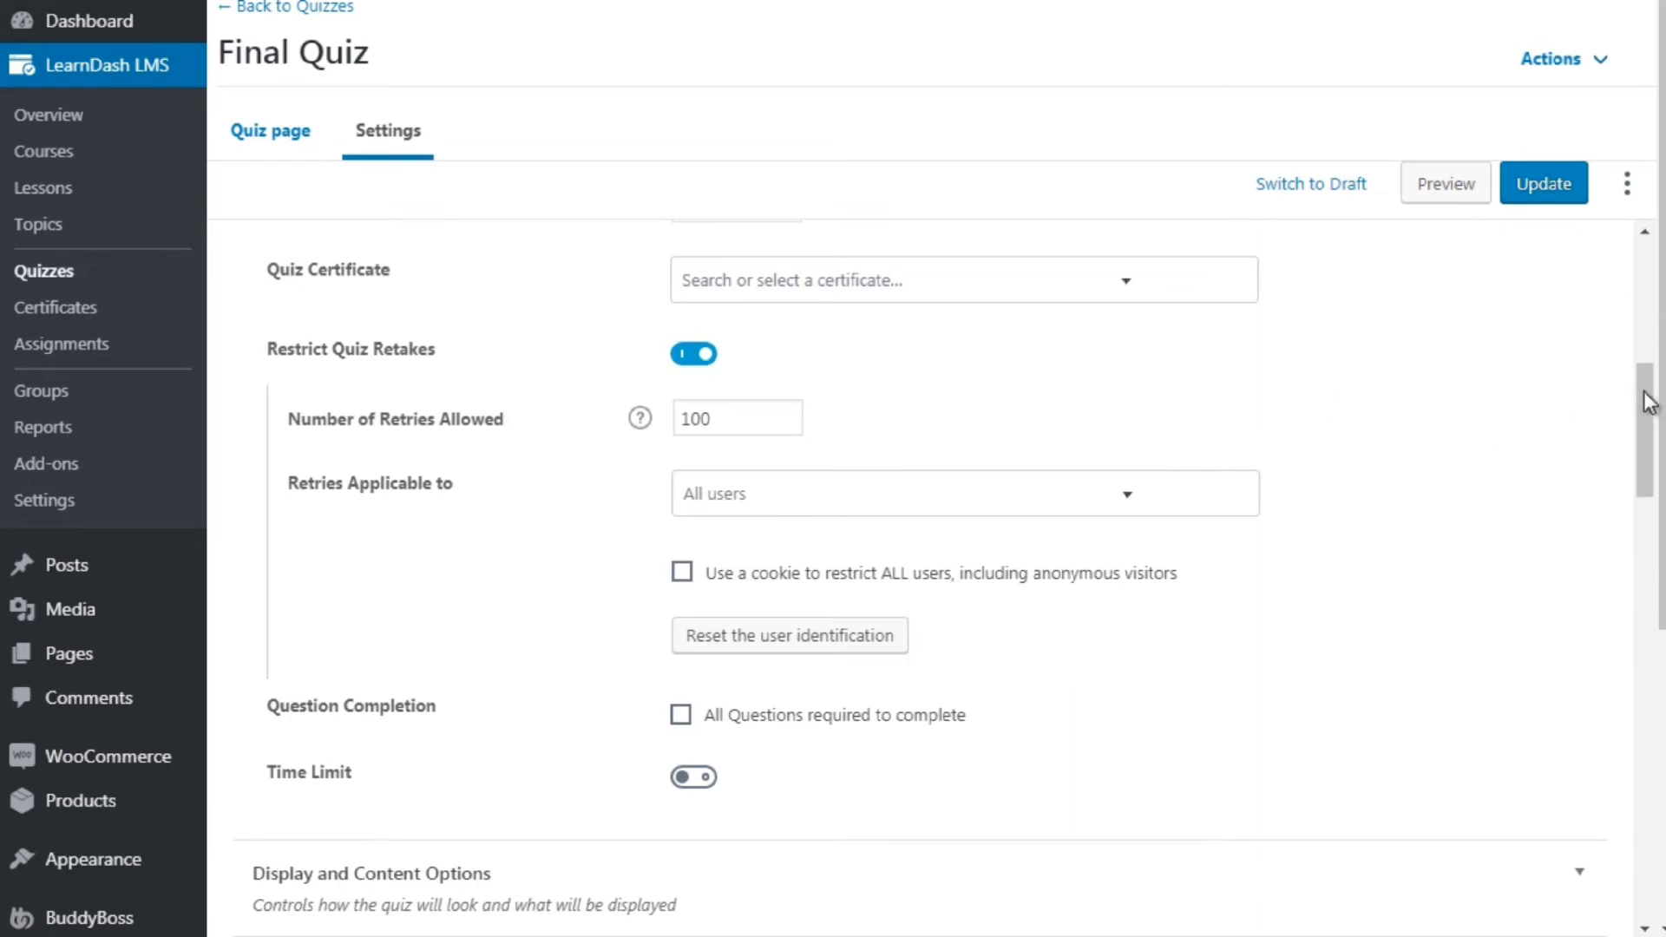
pyautogui.scroll(3, 1643, 390)
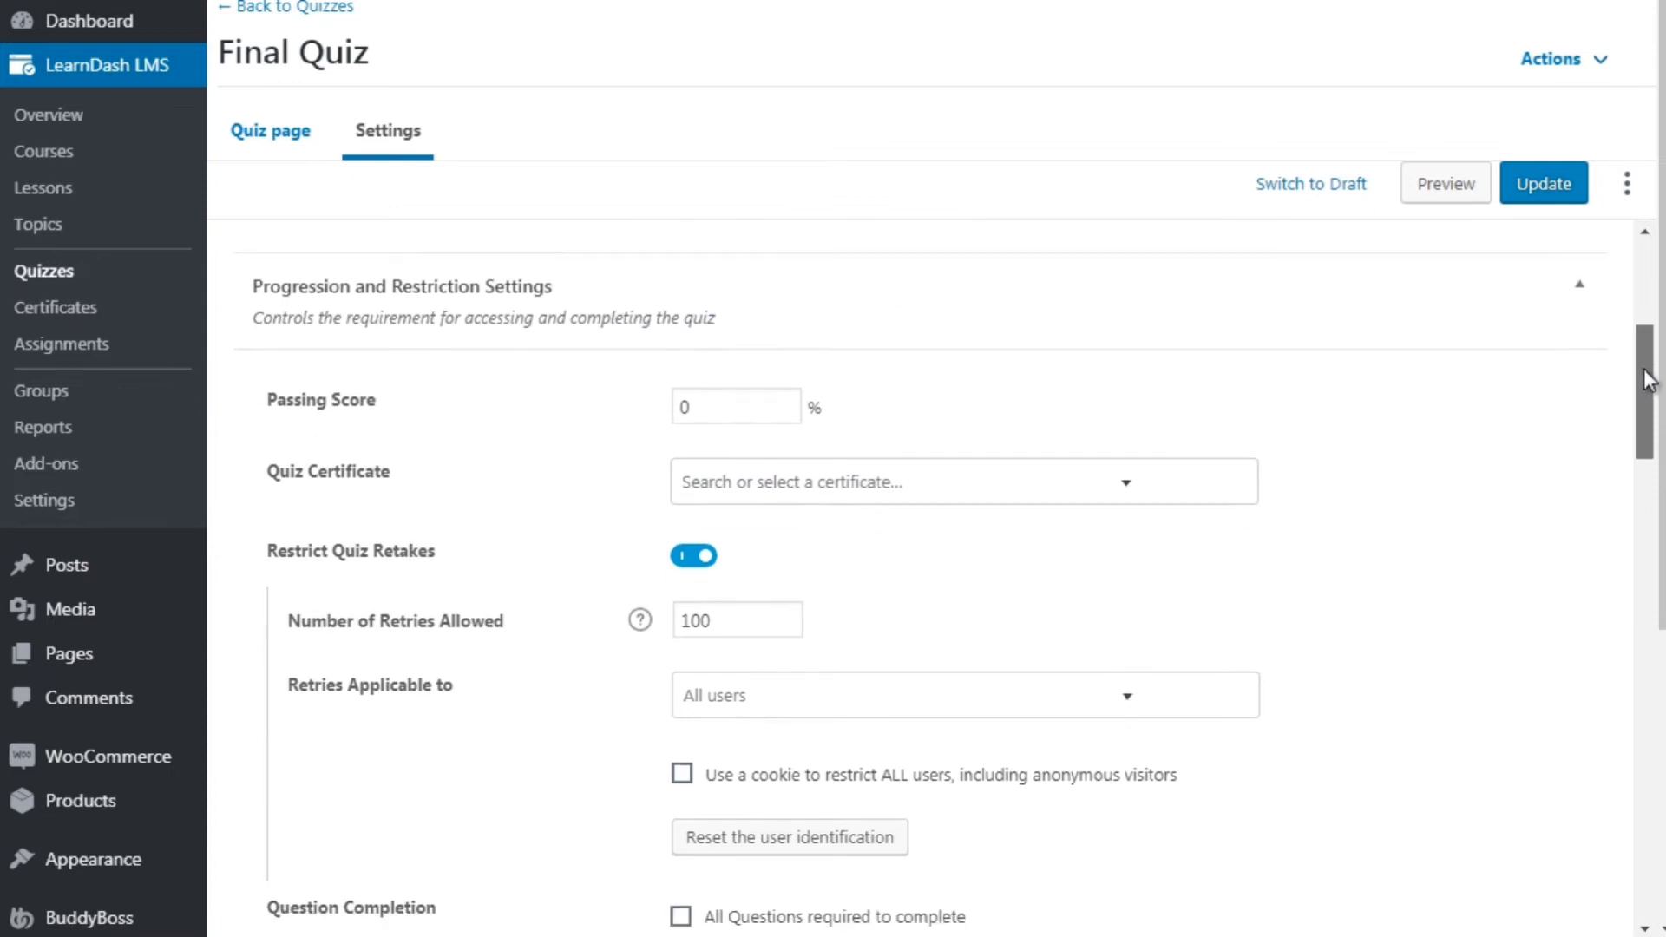
pyautogui.scroll(-3, 1643, 373)
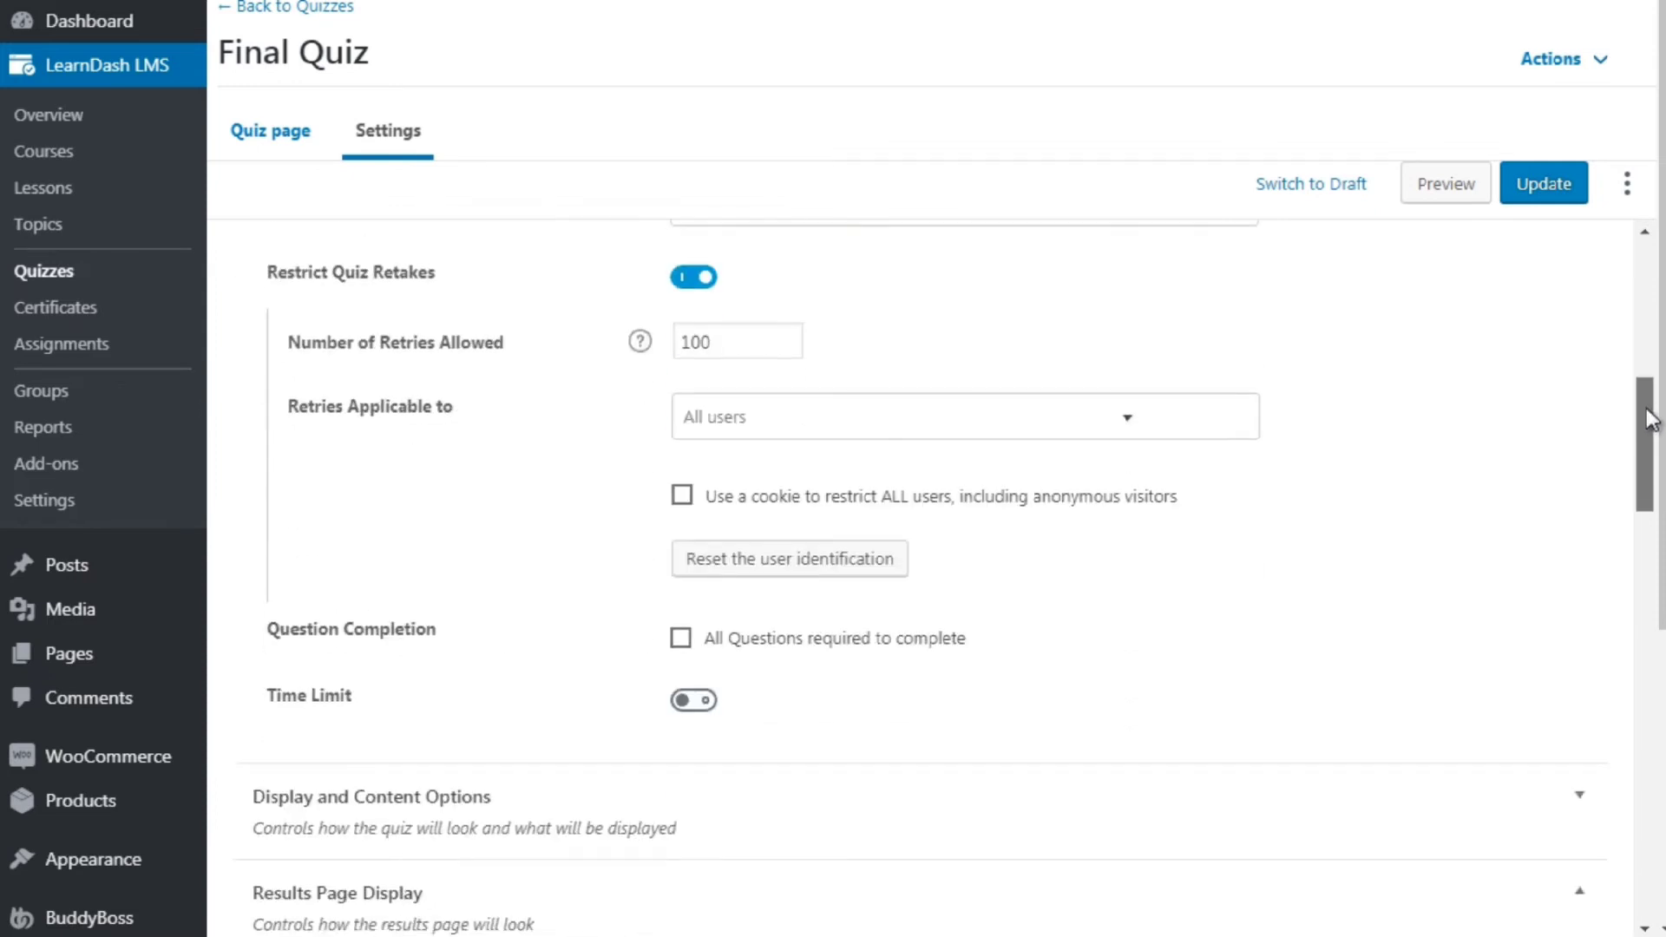
pyautogui.moveTo(1648, 421); pyautogui.dragTo(1647, 539)
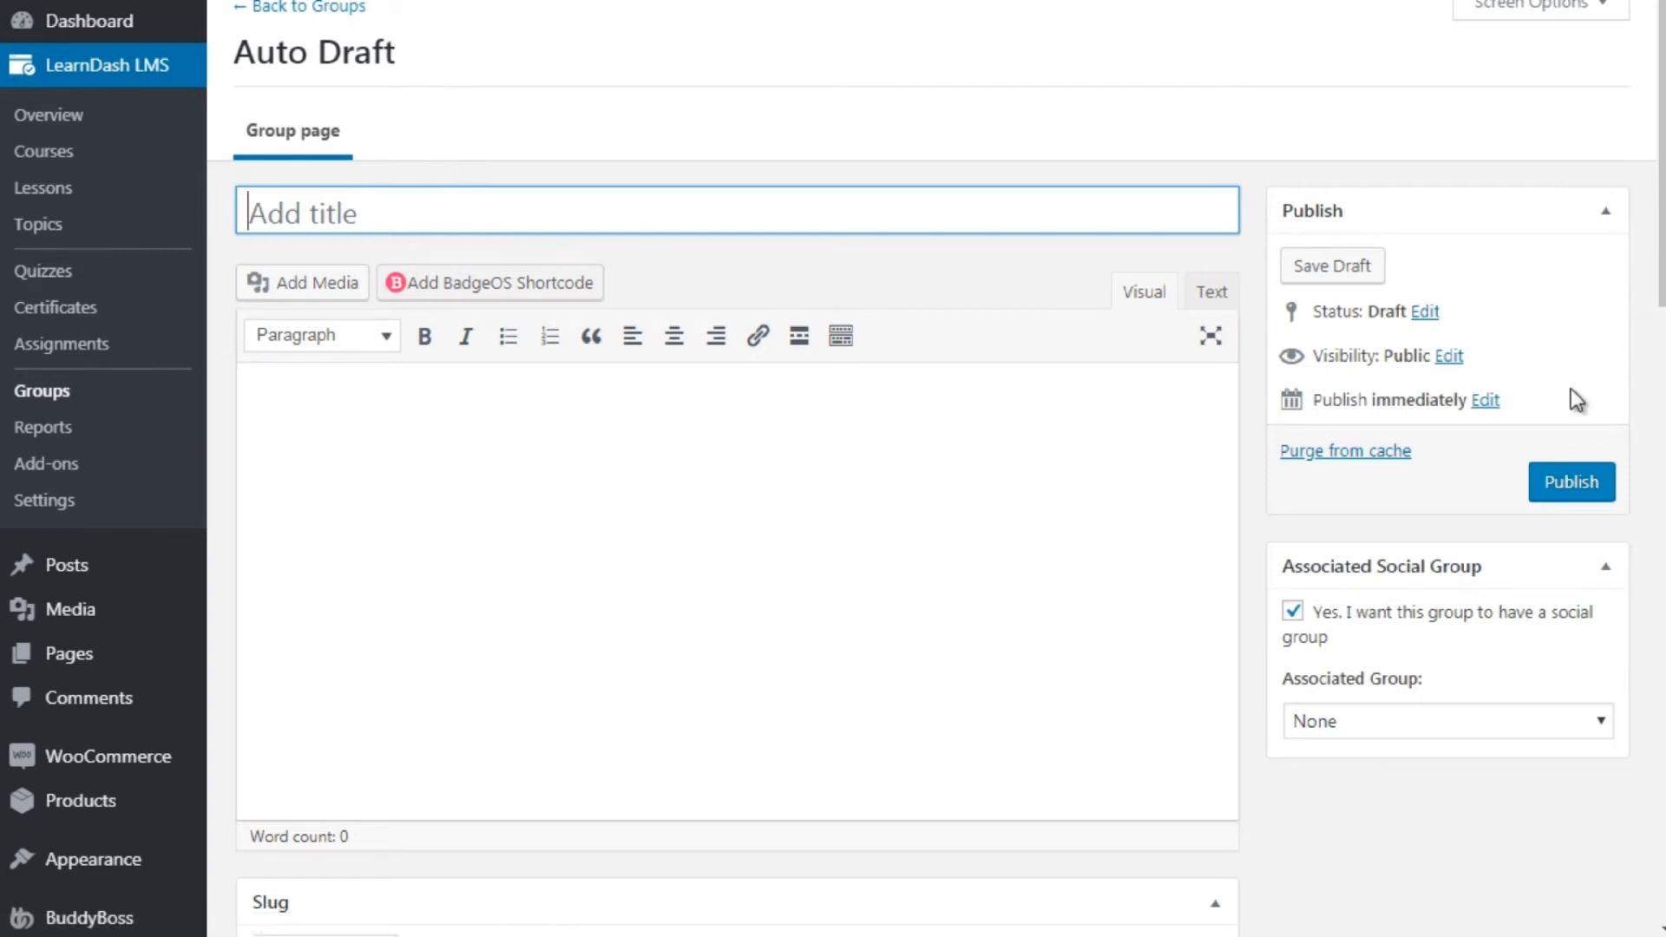
# Examine the new group's admin options for assigning courses, leaders and users, selecting Chemistry among the available courses.
pyautogui.scroll(-3, 1660, 321)
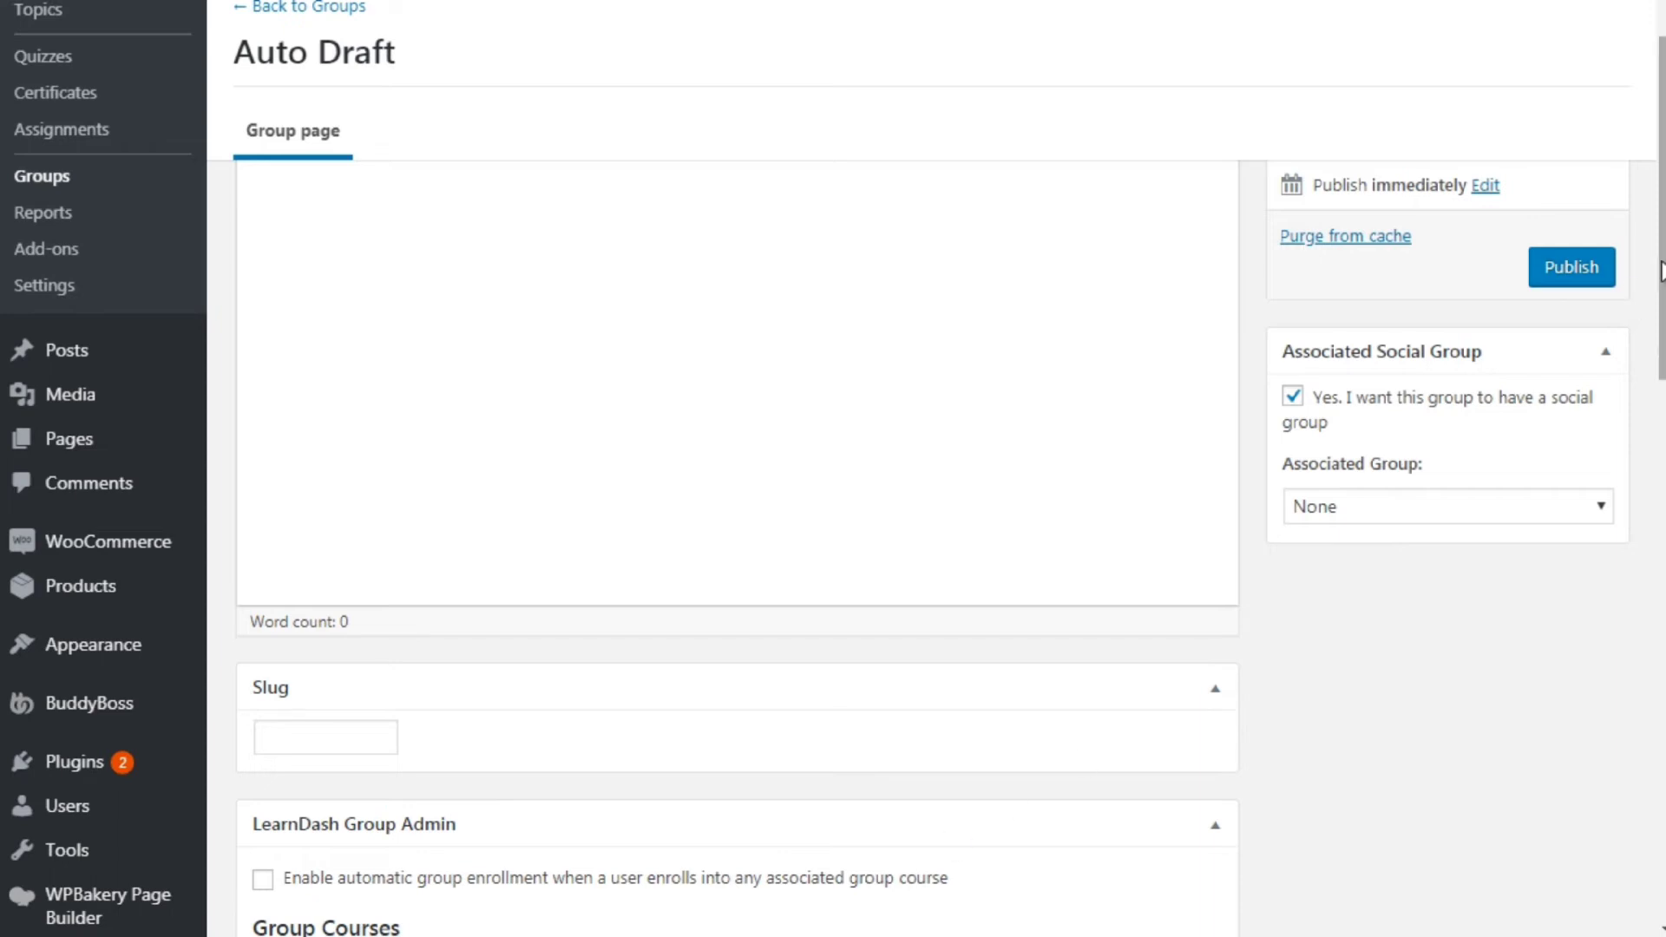
pyautogui.moveTo(1660, 271); pyautogui.dragTo(1660, 510)
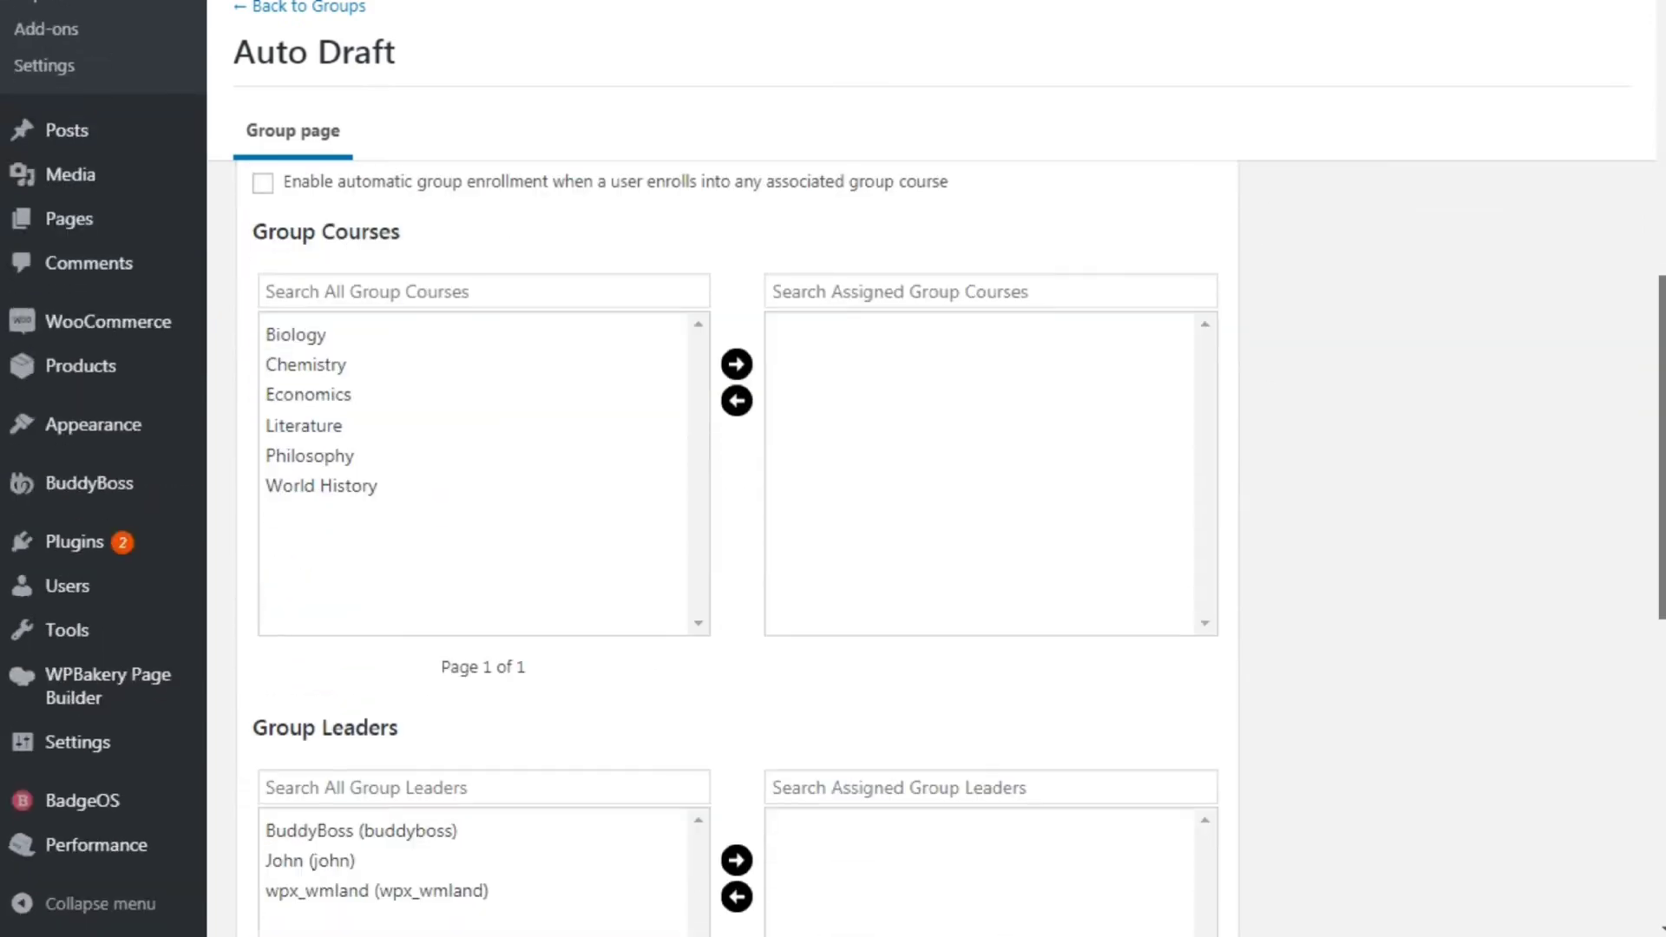
pyautogui.scroll(1, 933, 520)
pyautogui.scroll(1, 1662, 412)
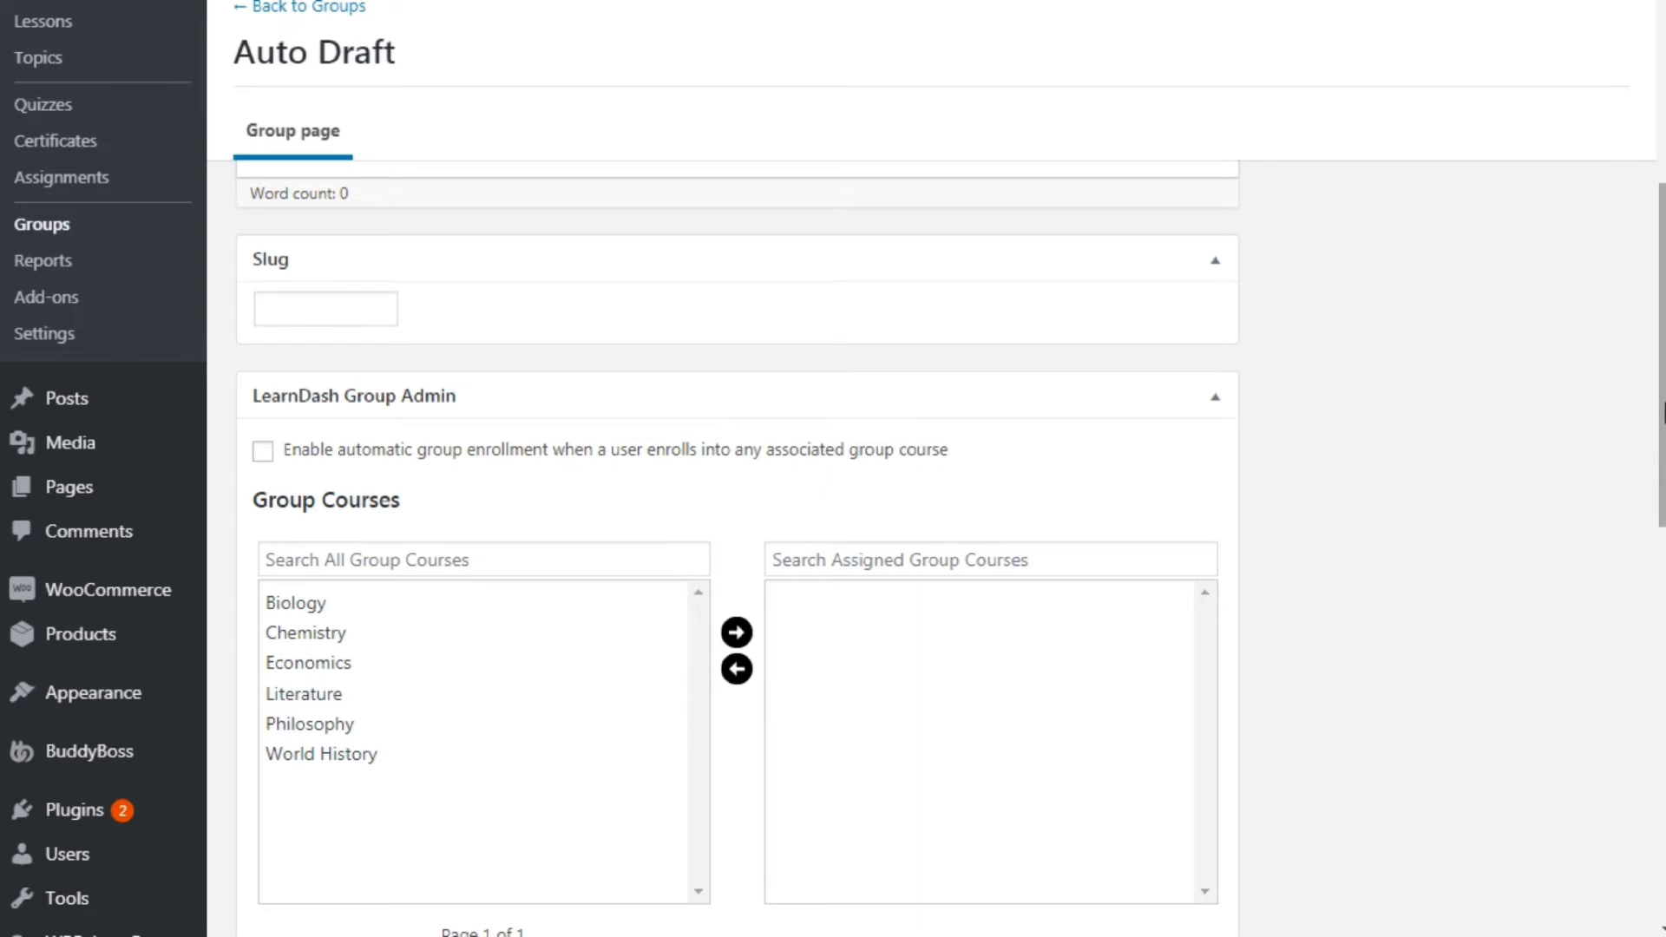
pyautogui.click(373, 632)
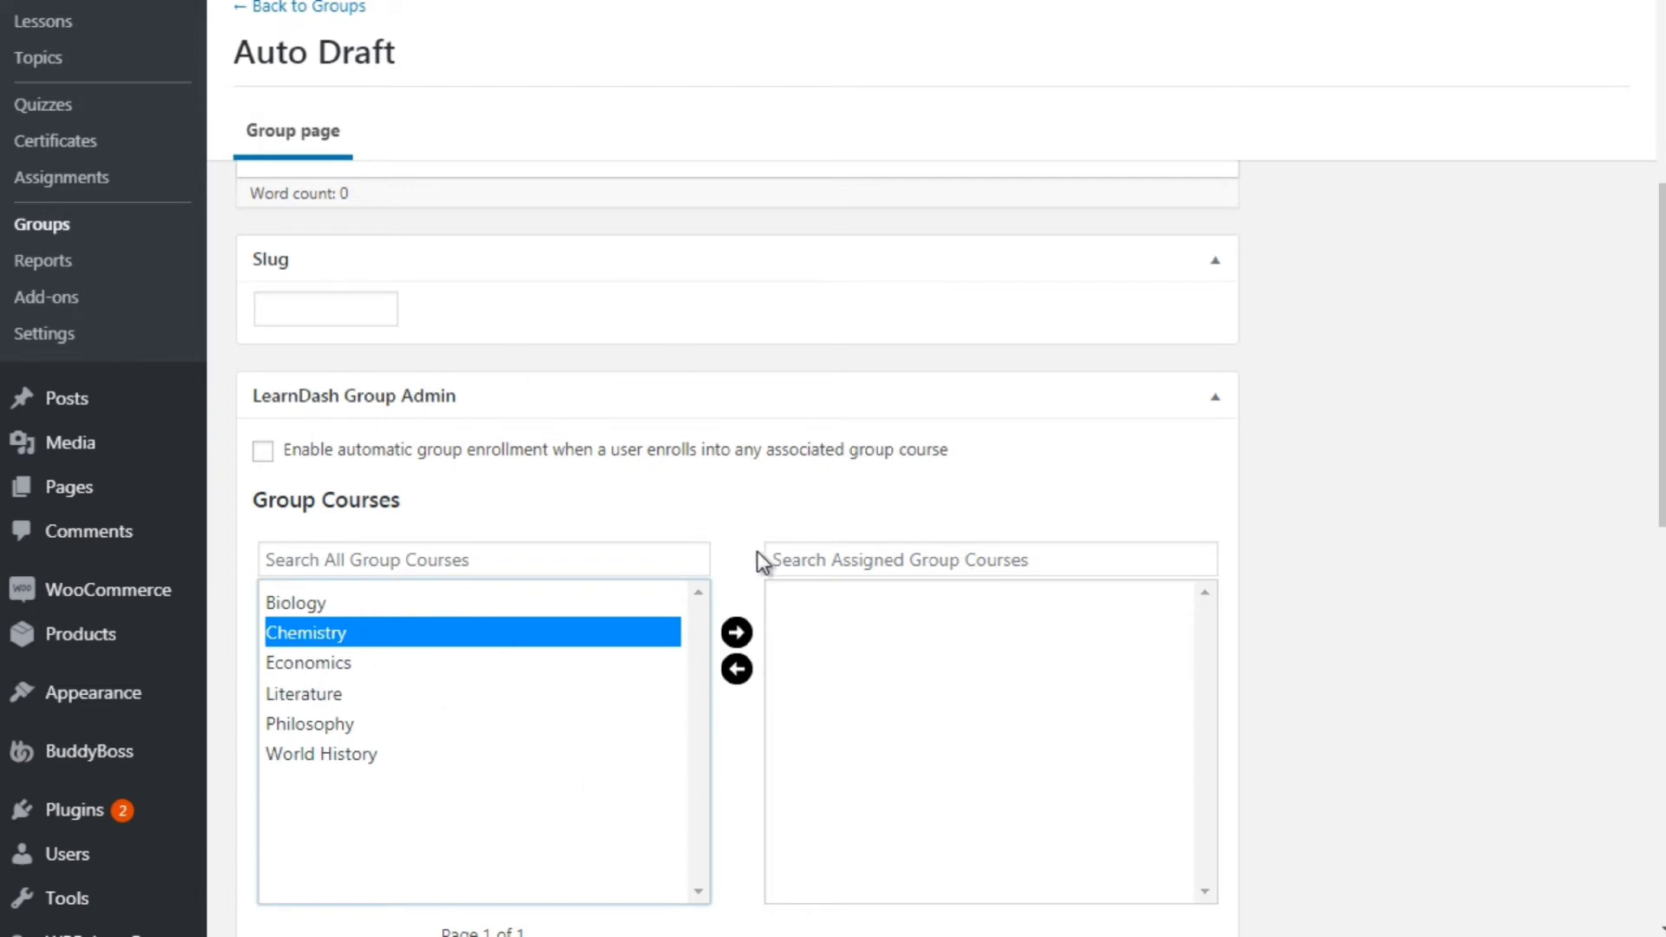
pyautogui.click(1263, 337)
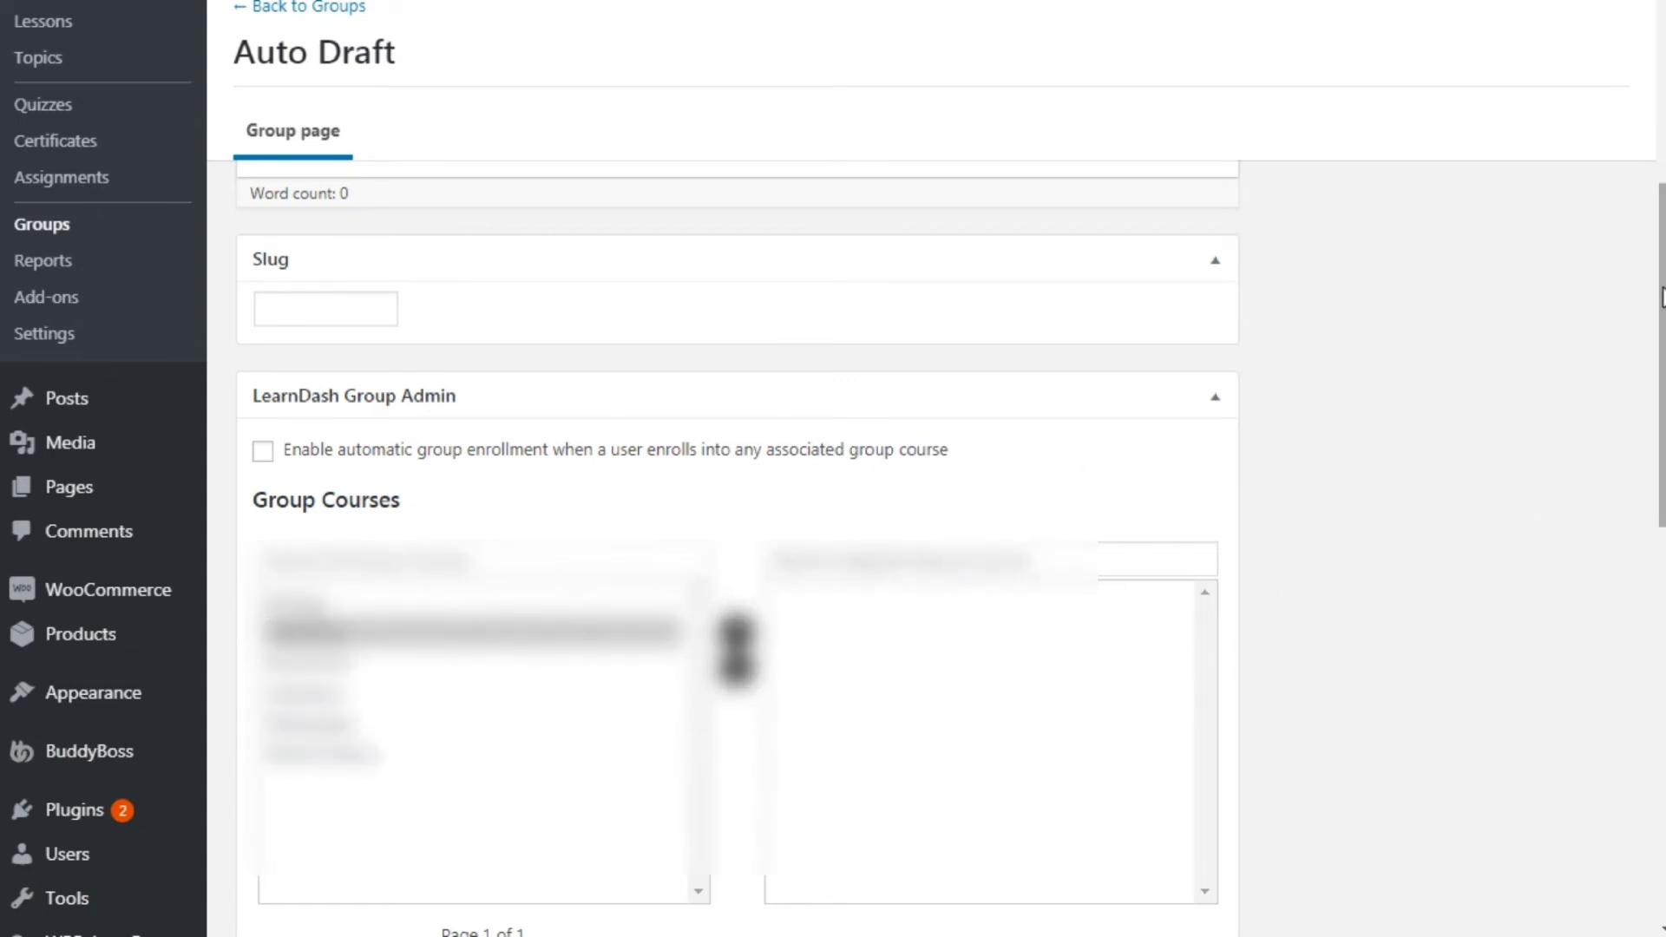
pyautogui.scroll(-7, 1661, 243)
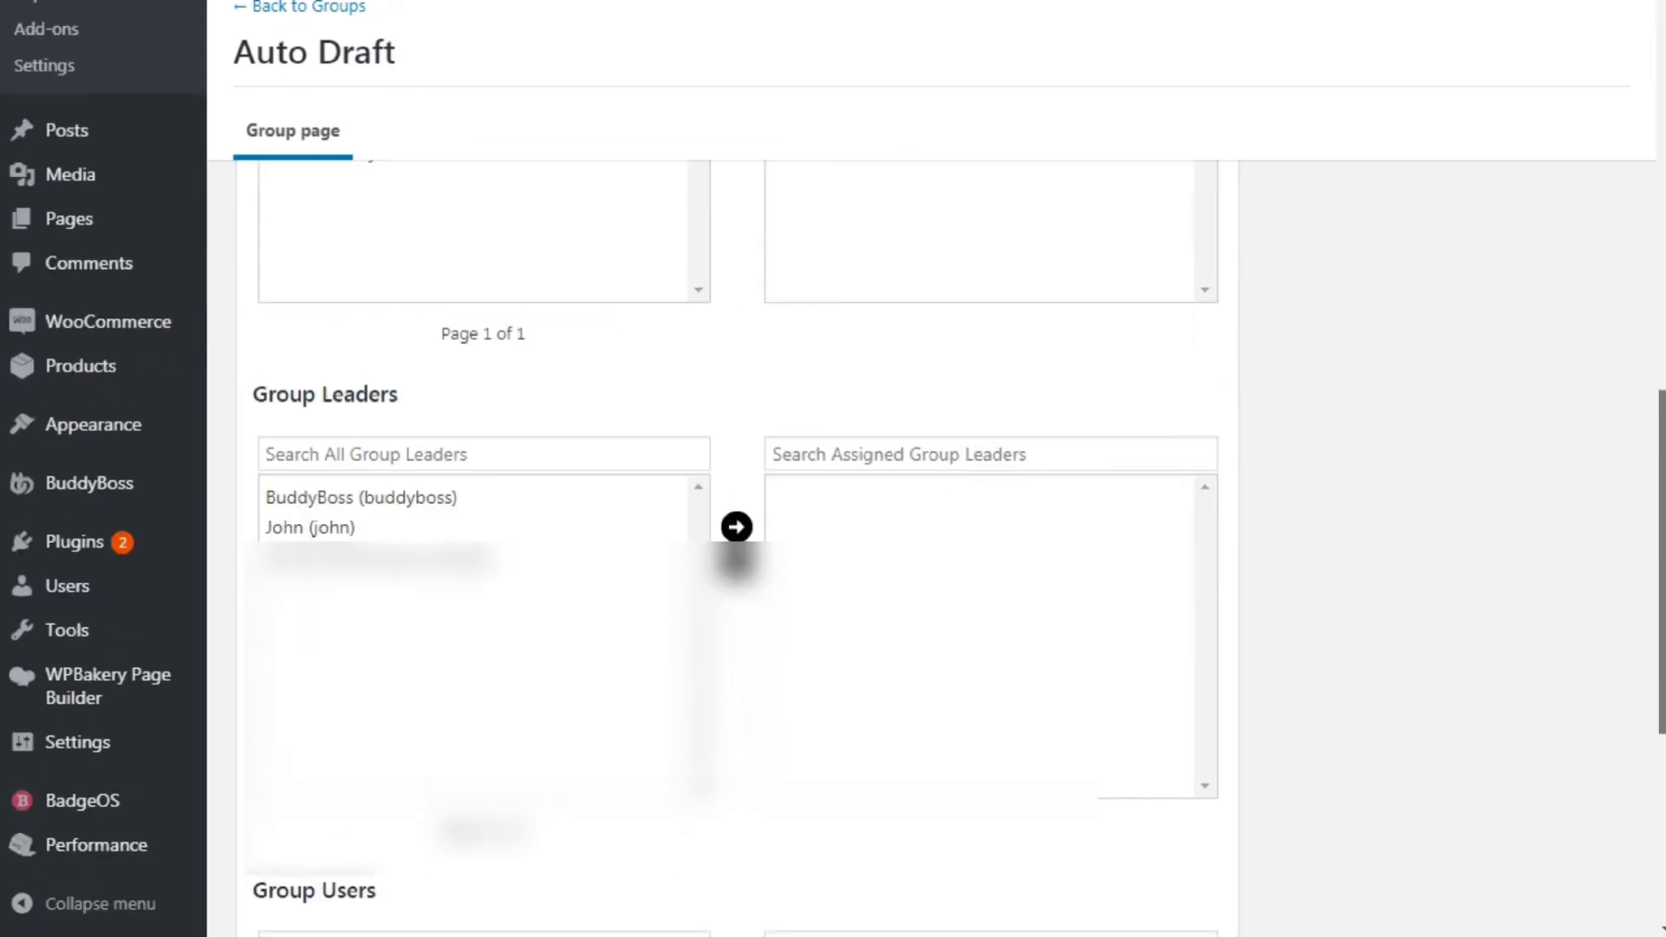